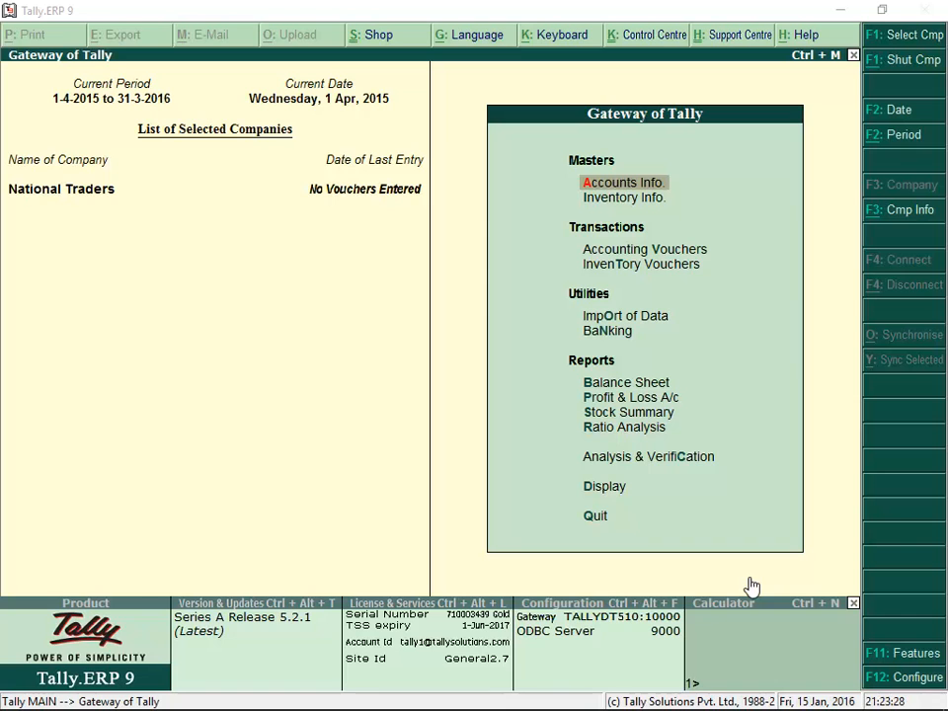
Enable VAT for National Traders with a tax rate of 16 and ESD as the device type
{"action": "left_click", "coordinate": [886, 657]}
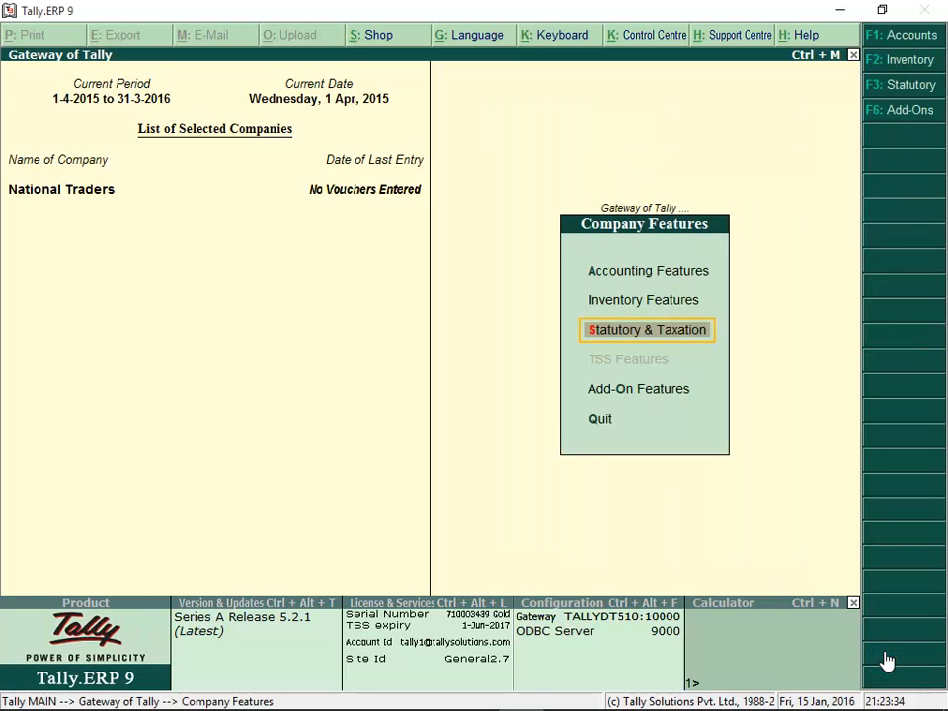
{"action": "left_click", "coordinate": [625, 339]}
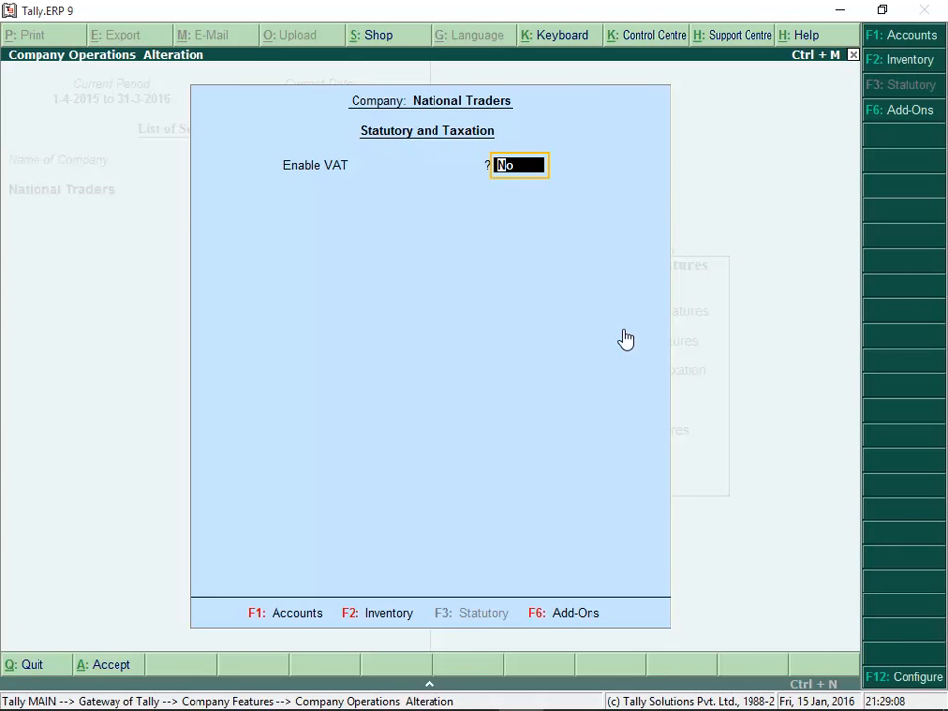
{"action": "key", "text": "y"}
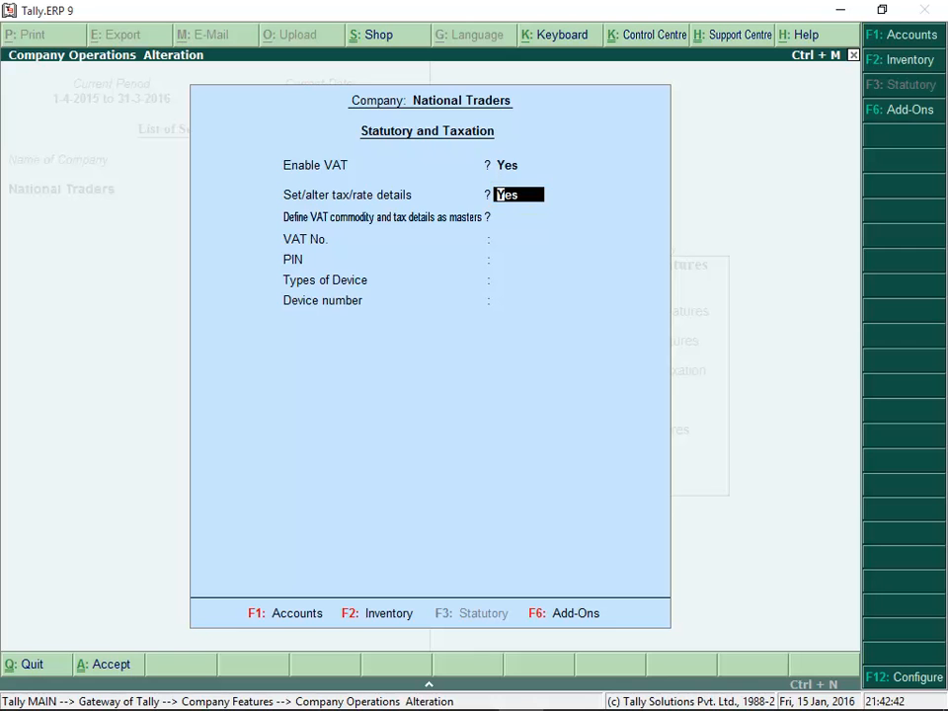
{"action": "key", "text": "Return"}
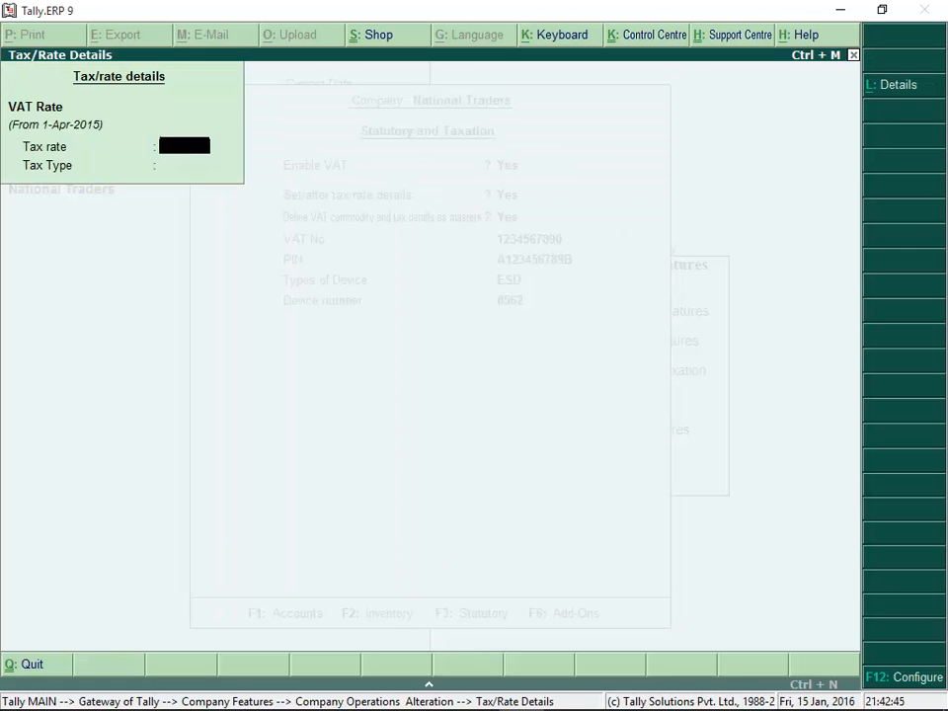
{"action": "type", "text": "16"}
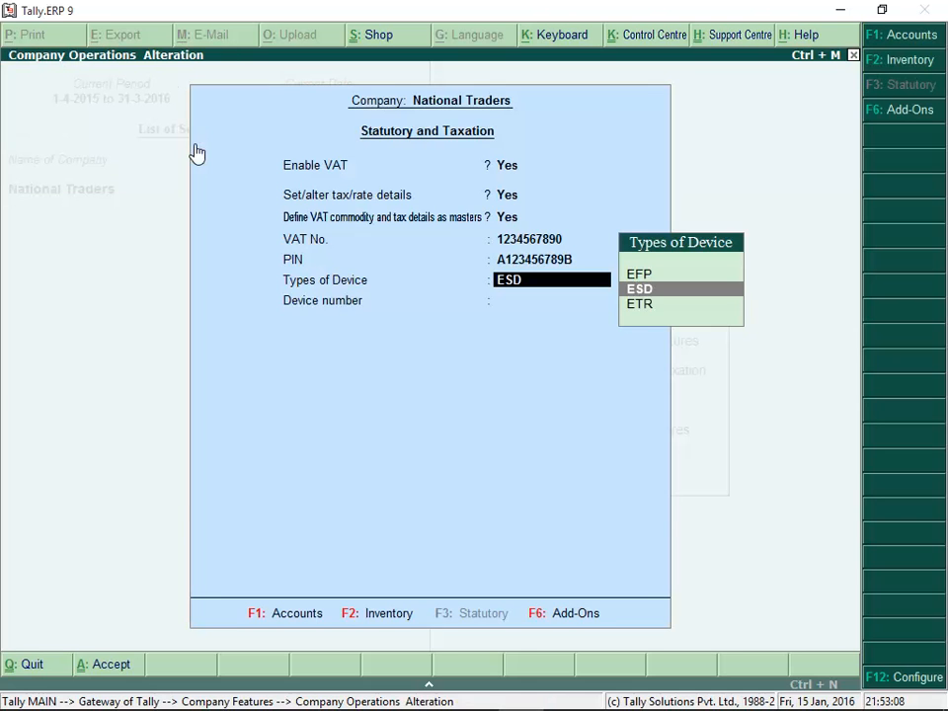
{"action": "left_click", "coordinate": [638, 290]}
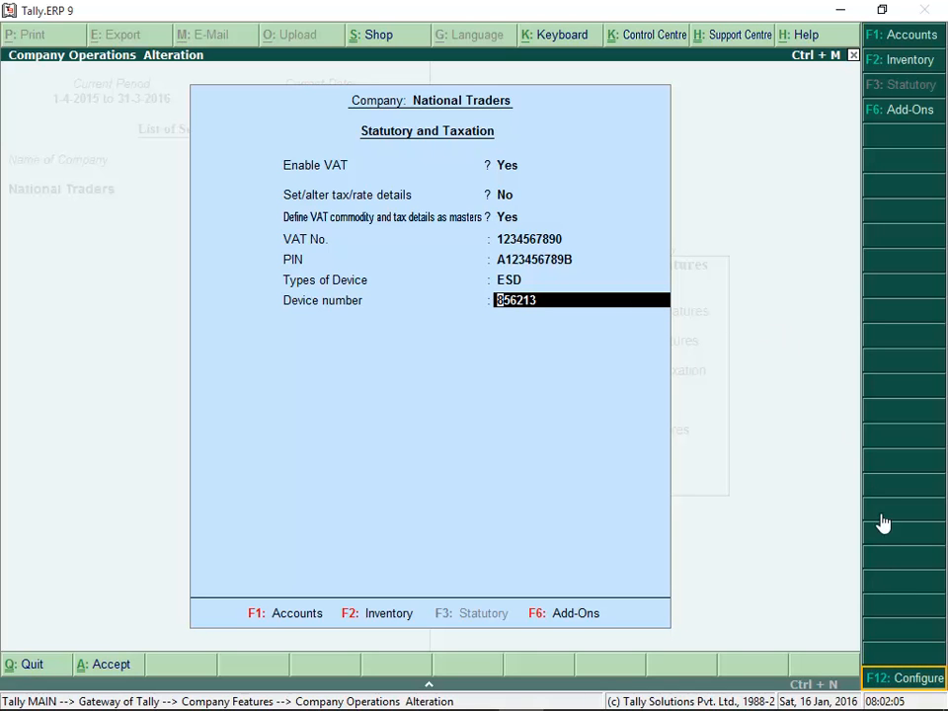
Allow multiple device details in the VAT configuration, set device details to Yes and accept the statutory settings
{"action": "left_click", "coordinate": [899, 686]}
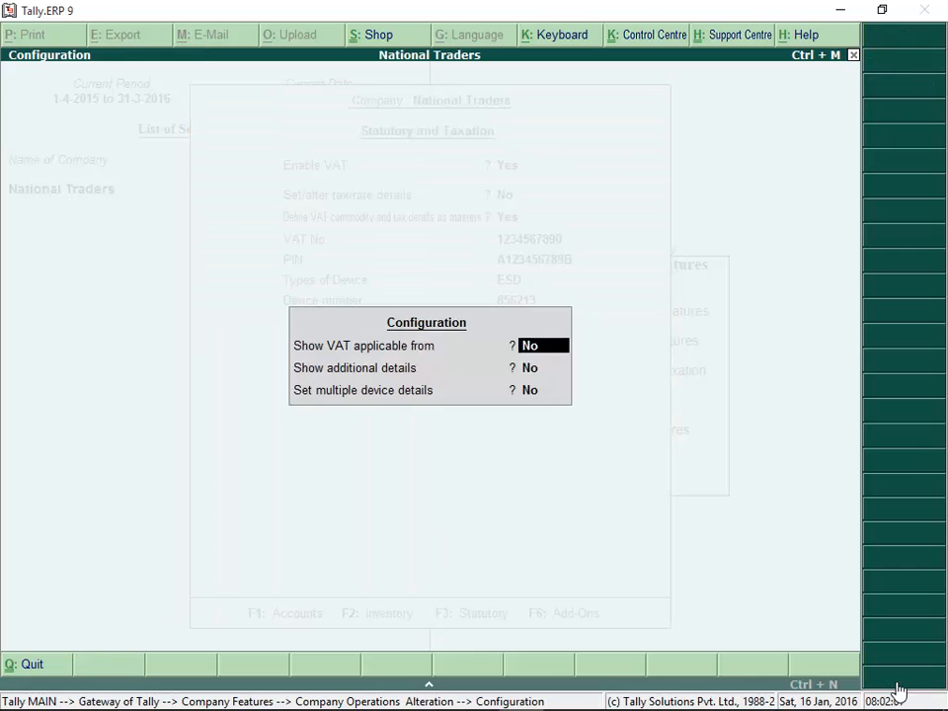
{"action": "left_click", "coordinate": [535, 400]}
{"action": "left_click", "coordinate": [535, 401]}
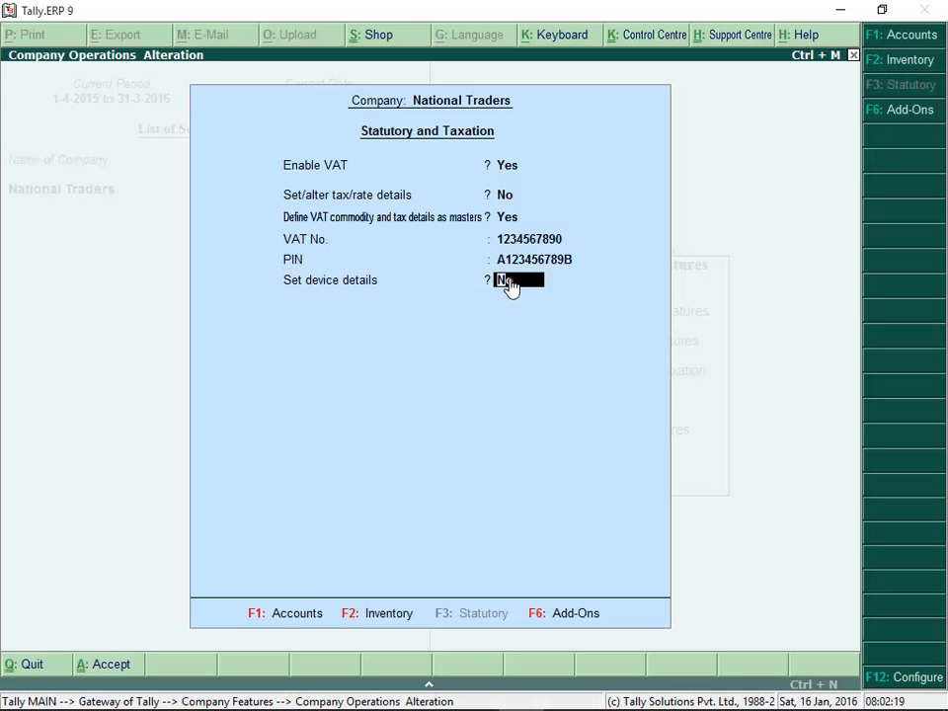
{"action": "key", "text": "y"}
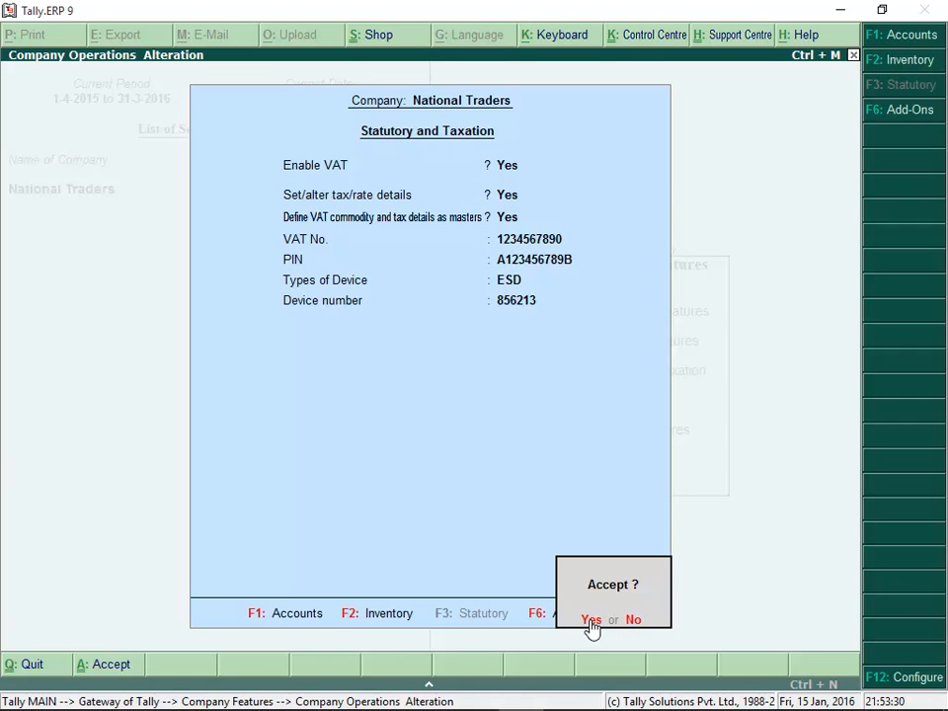
{"action": "left_click", "coordinate": [590, 620]}
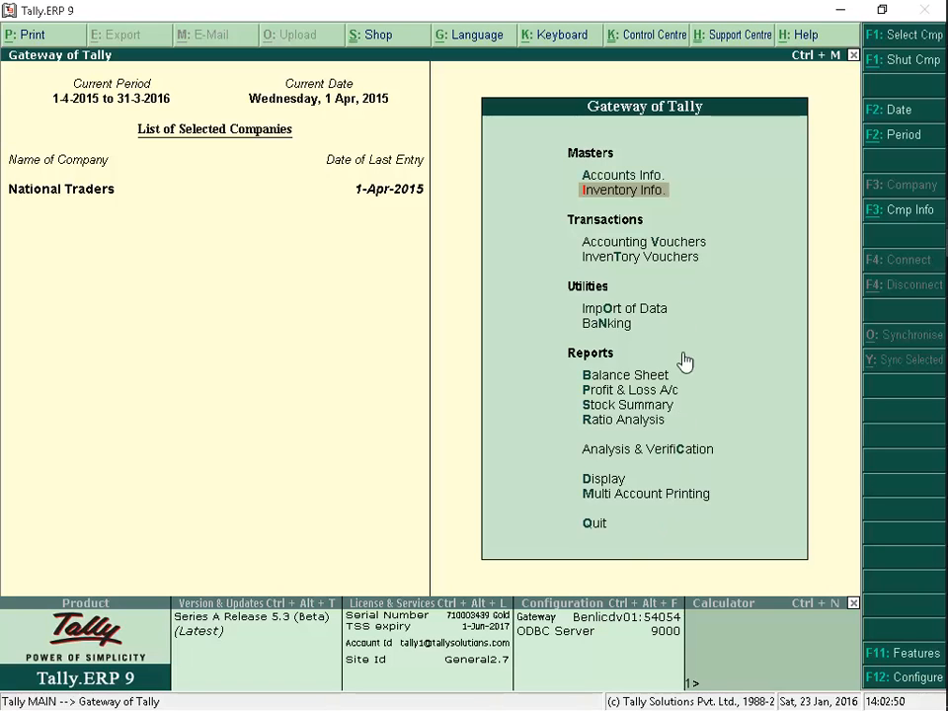
Create the stock item Fire Extinguisher B14 under Primary with Nos as its unit
{"action": "left_click", "coordinate": [688, 194]}
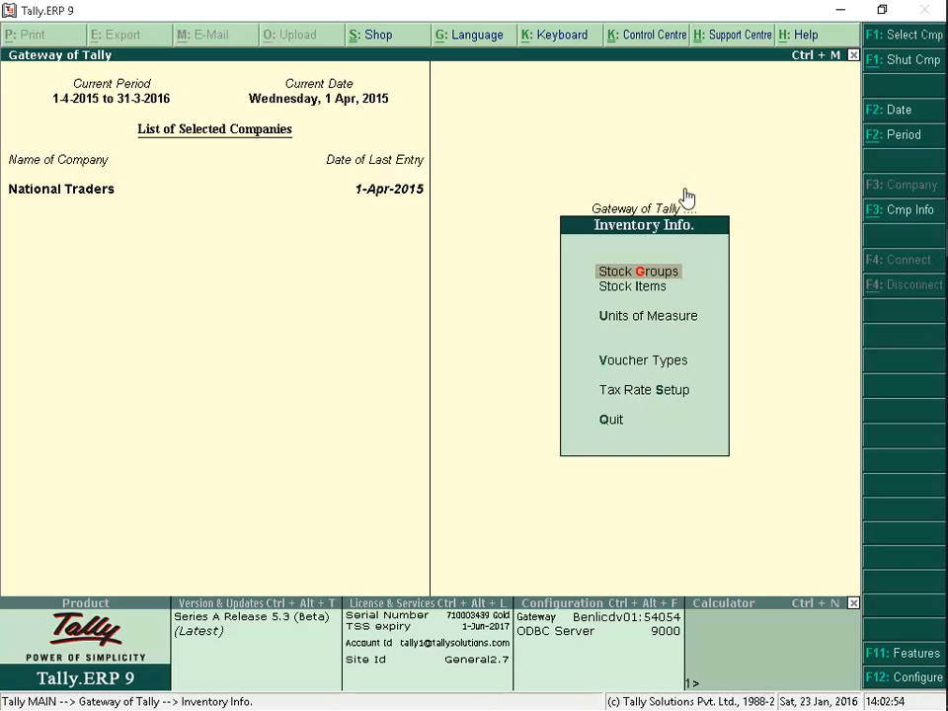
{"action": "left_click", "coordinate": [660, 289]}
{"action": "left_click", "coordinate": [620, 294]}
{"action": "type", "text": "Fire Extinguisher B14"}
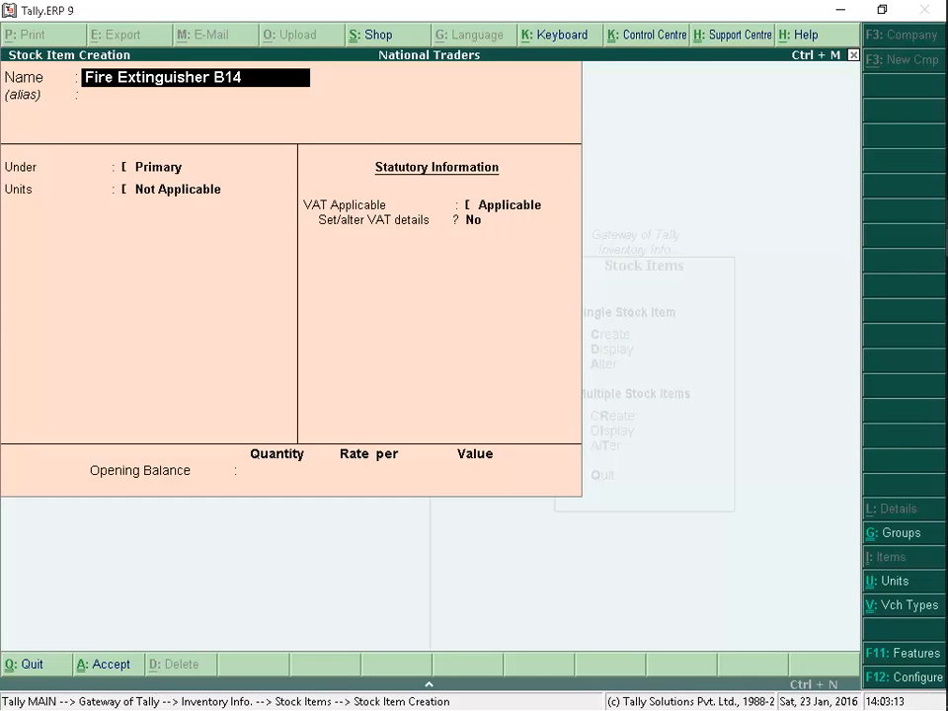
{"action": "key", "text": "Return"}
{"action": "key", "text": "Return"}
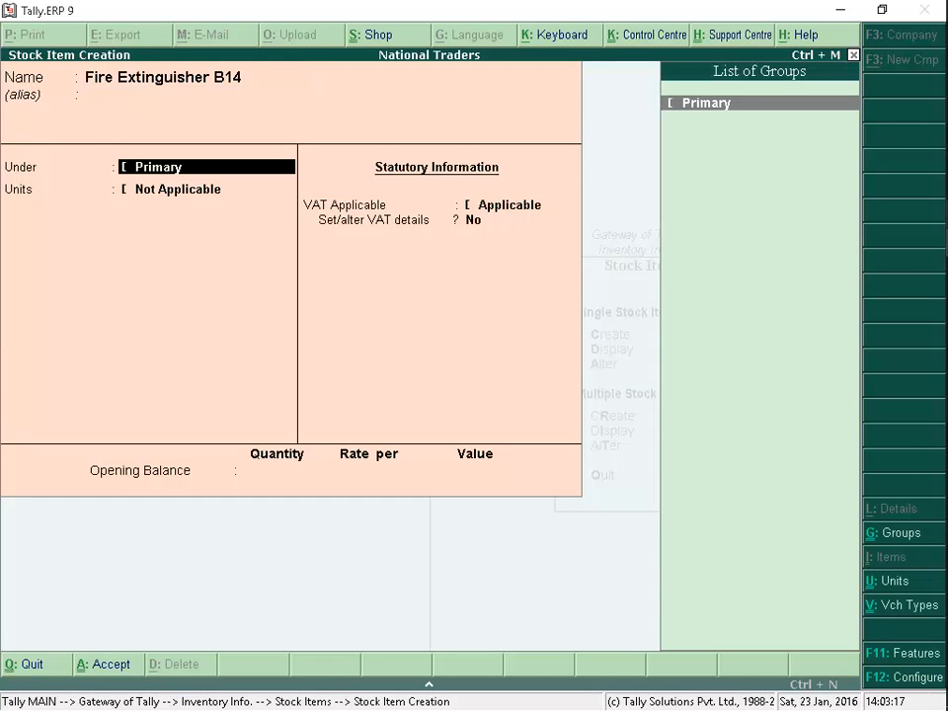
{"action": "key", "text": "Return"}
Set the stock item's VAT details to a 0 % tax rate with tax type Exempt
{"action": "key", "text": "Return"}
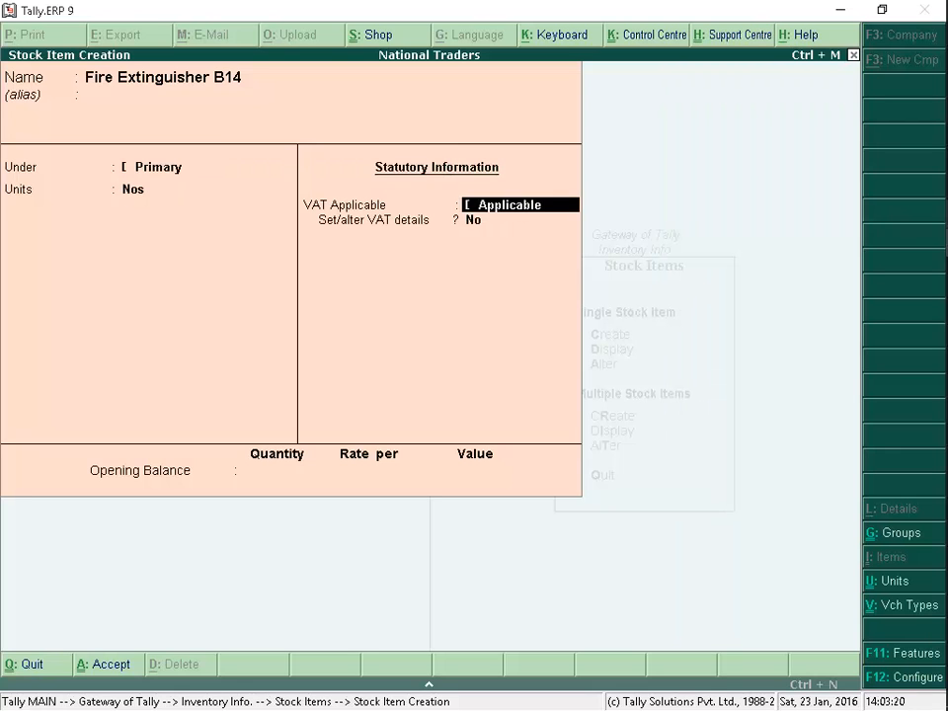
{"action": "key", "text": "Return"}
{"action": "type", "text": "Y"}
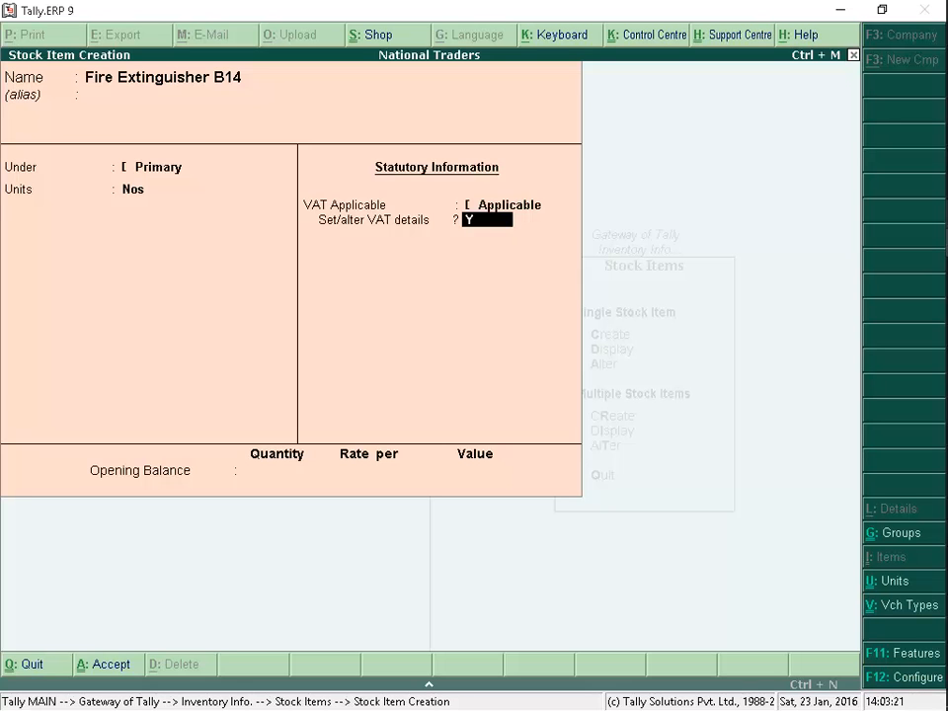
{"action": "key", "text": "Return"}
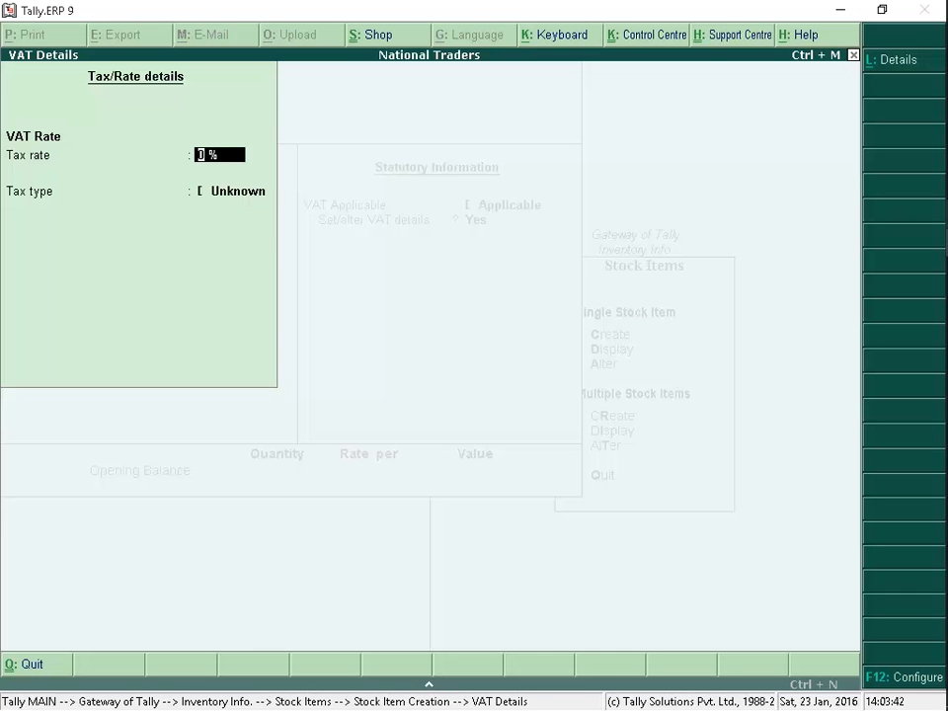
{"action": "key", "text": "Return"}
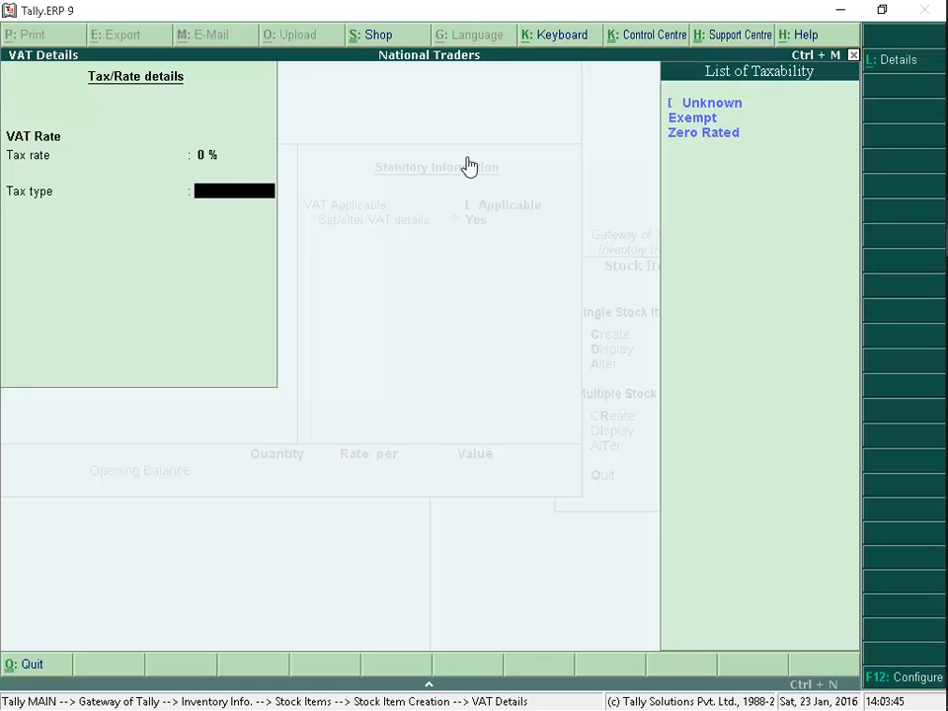
{"action": "left_click", "coordinate": [718, 120]}
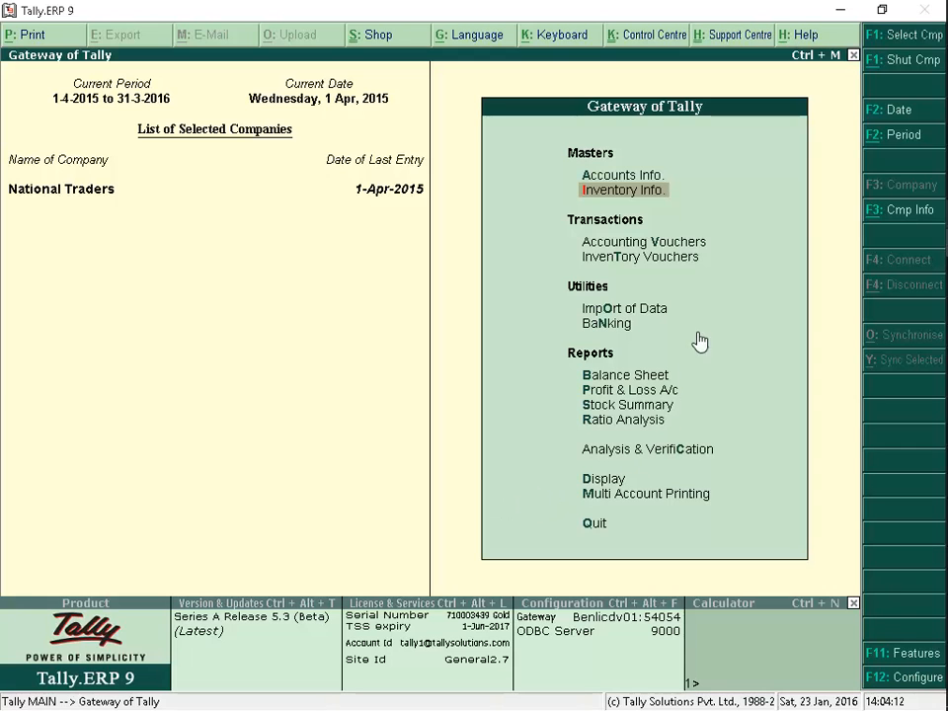
Start a sales voucher with reference 58912 for the party KRE Builders using the Sales ledger
{"action": "left_click", "coordinate": [706, 245]}
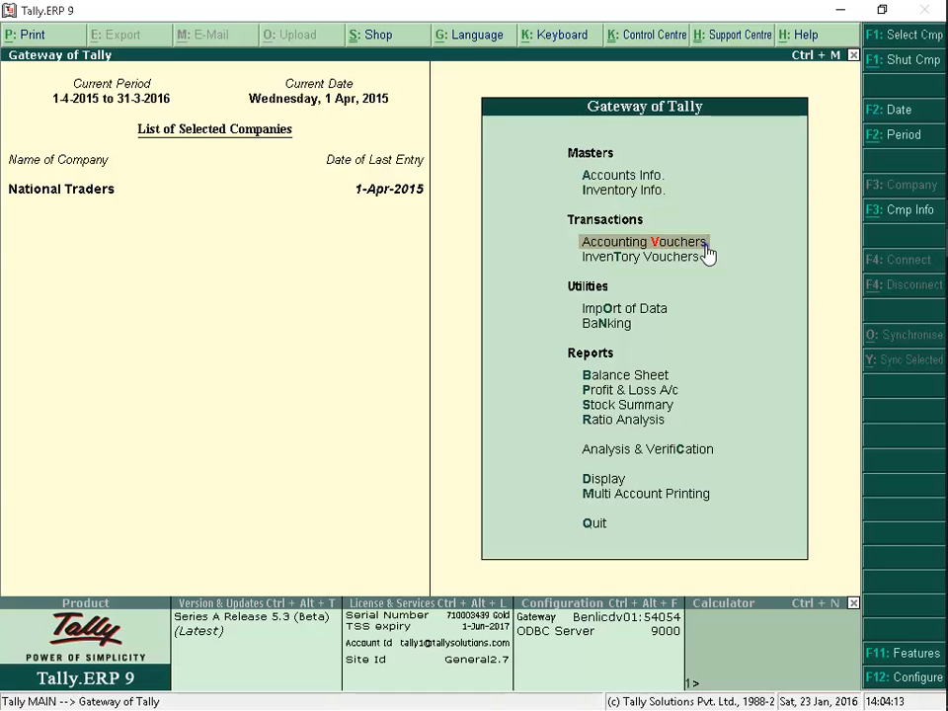
{"action": "type", "text": "58912"}
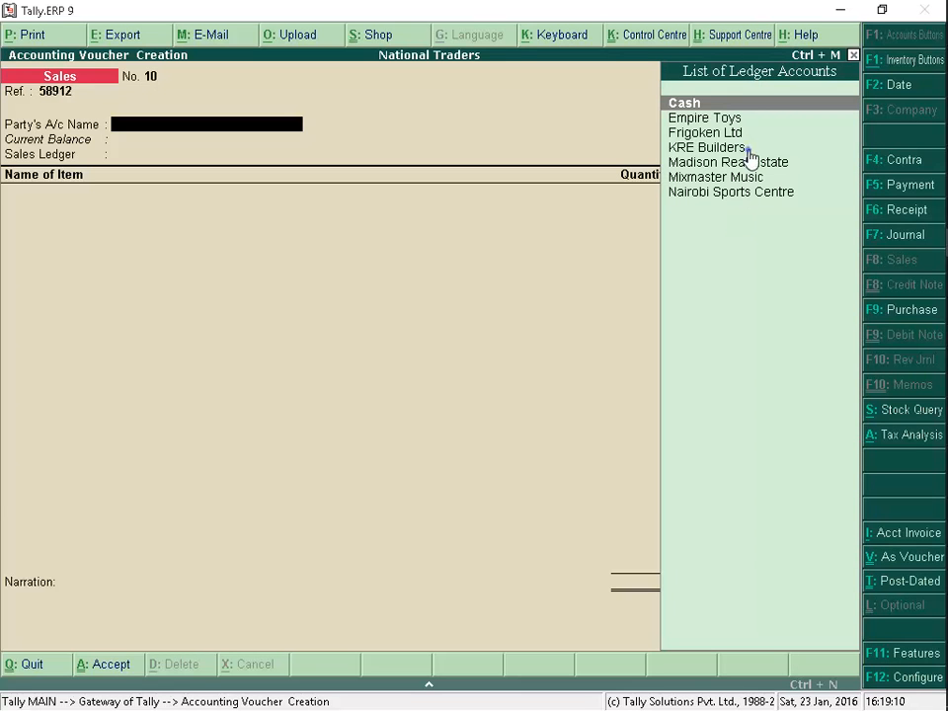
{"action": "left_click", "coordinate": [750, 155]}
{"action": "left_click", "coordinate": [750, 155]}
{"action": "key", "text": "ctrl+a"}
{"action": "left_click", "coordinate": [783, 113]}
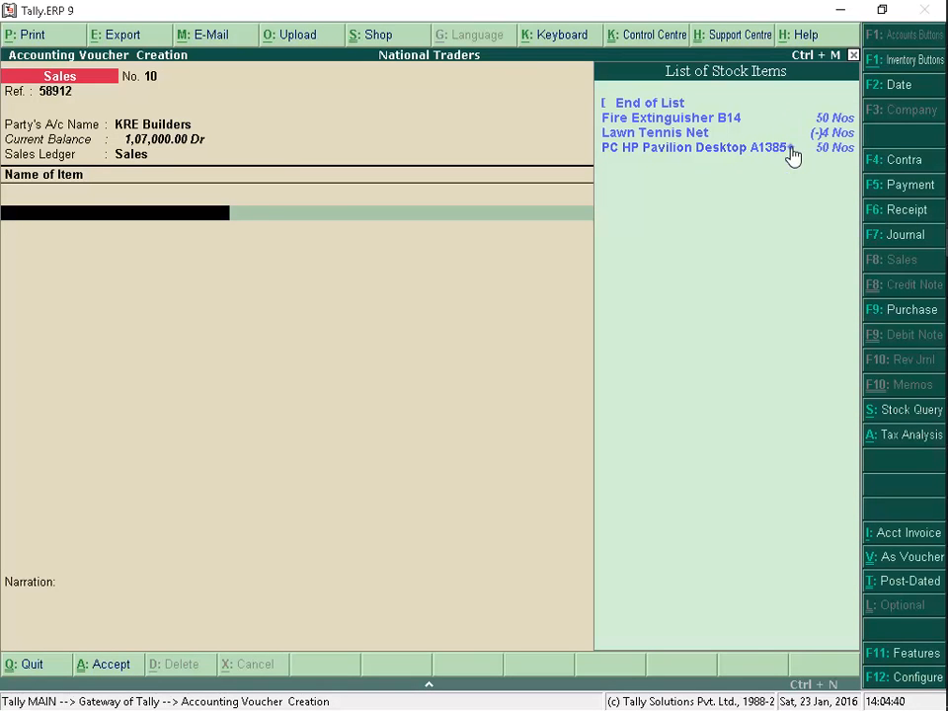
Add 2 Nos of PC HP Pavilion Desktop A1385 at a rate of 50,000 to the sales voucher
{"action": "left_click", "coordinate": [791, 150]}
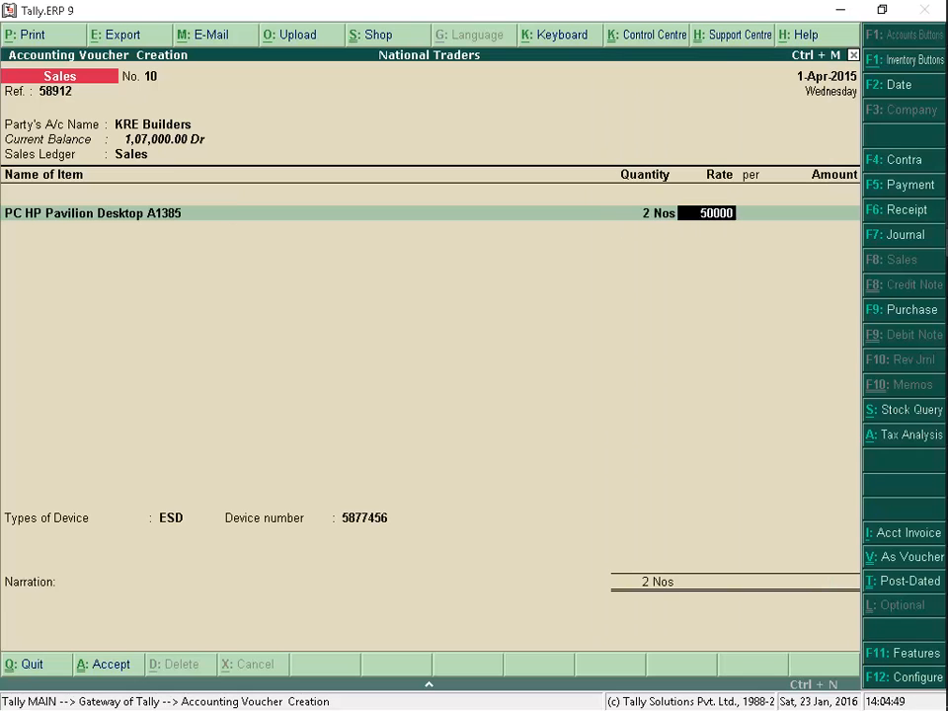
{"action": "key", "text": "Return"}
{"action": "key", "text": "Return"}
{"action": "key", "text": "Return"}
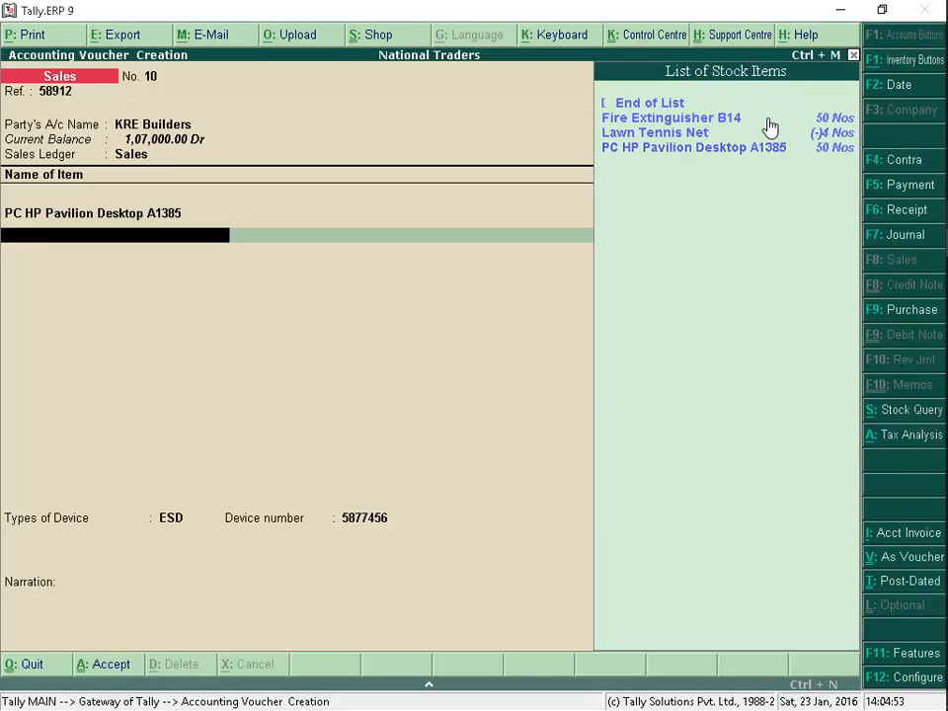
Add 2 Nos of Fire Extinguisher B14 at a rate of 3,500 and end the item list
{"action": "left_click", "coordinate": [770, 120]}
{"action": "key", "text": "Return"}
{"action": "type", "text": "2"}
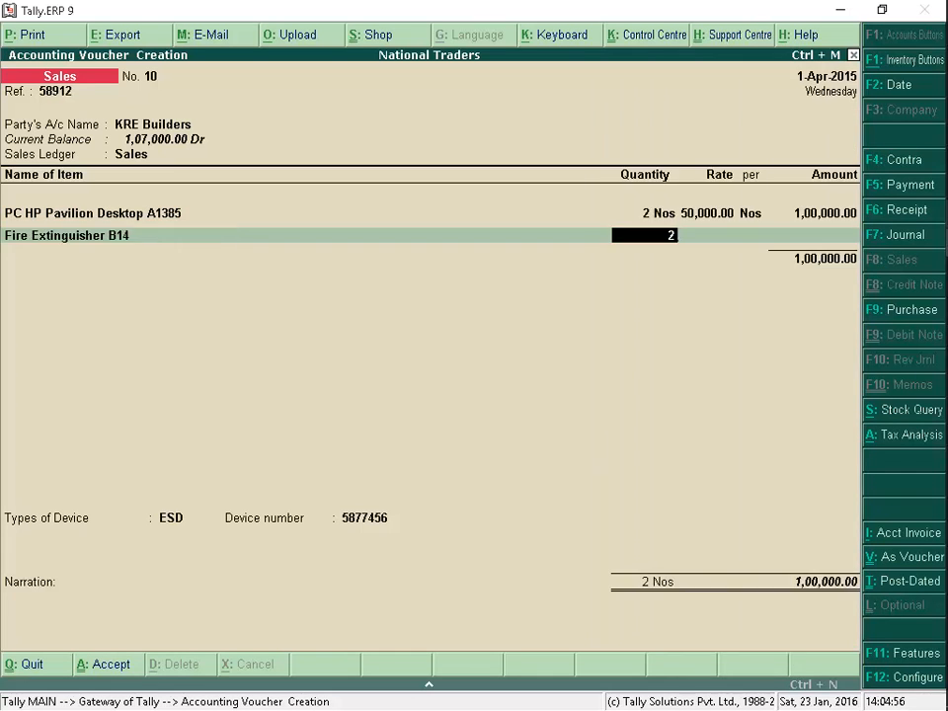
{"action": "key", "text": "Return"}
{"action": "type", "text": "3500"}
{"action": "key", "text": "Return"}
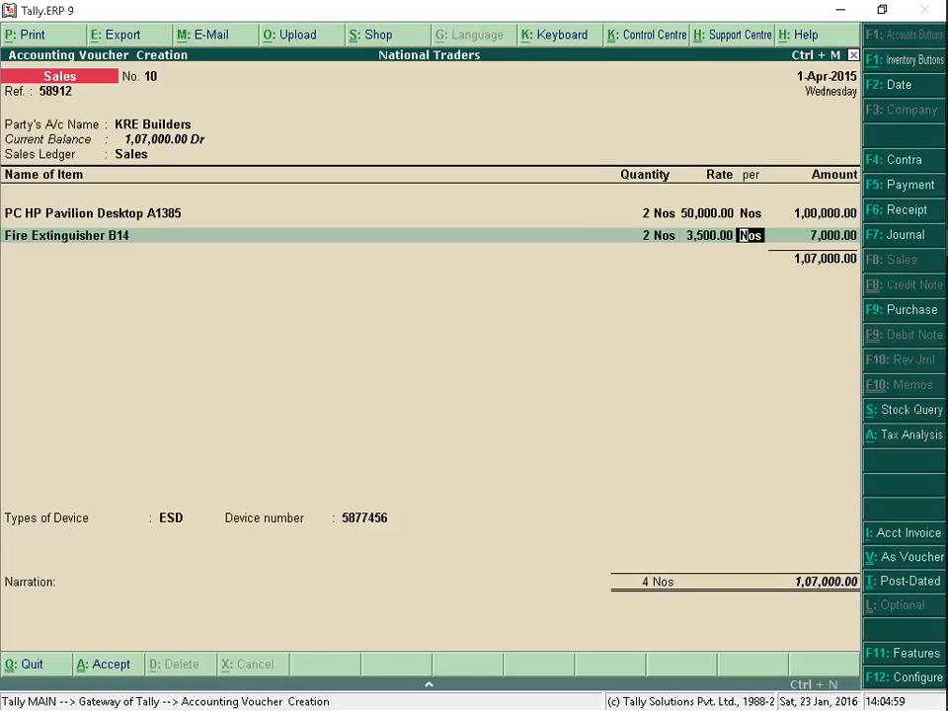
{"action": "key", "text": "Return"}
{"action": "key", "text": "Return"}
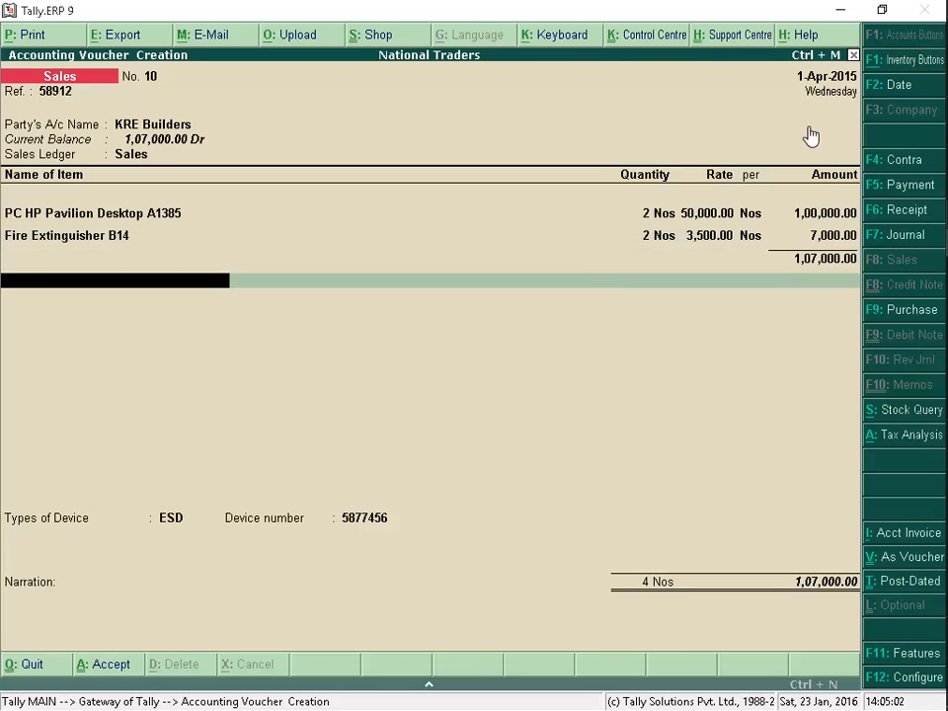
Examine the detailed tax analysis of the sales voucher, then return to the voucher
{"action": "left_click", "coordinate": [904, 443]}
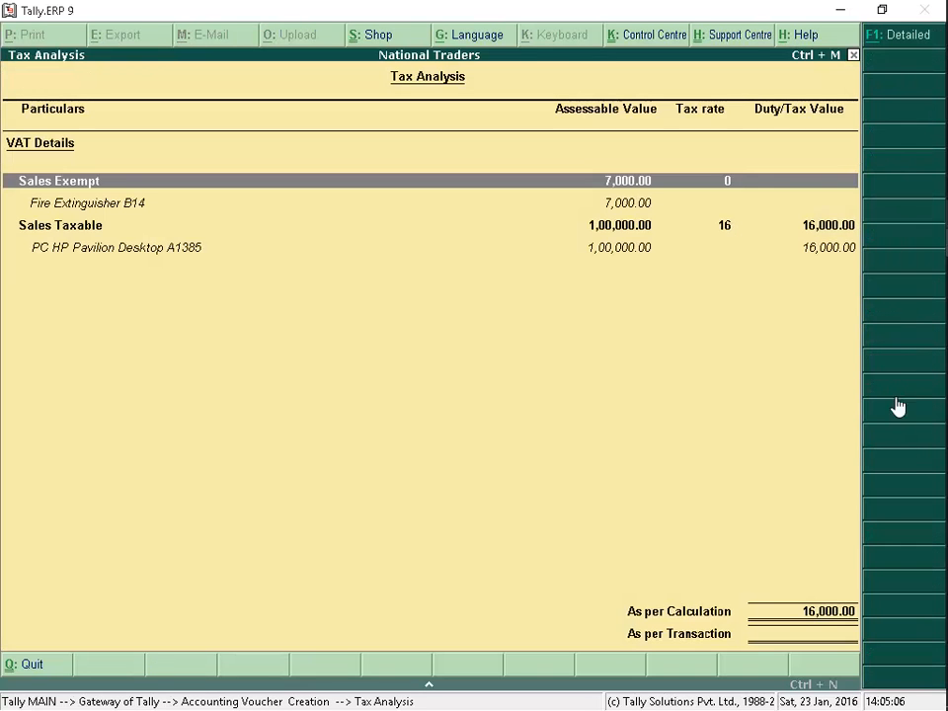
{"action": "left_click", "coordinate": [894, 35]}
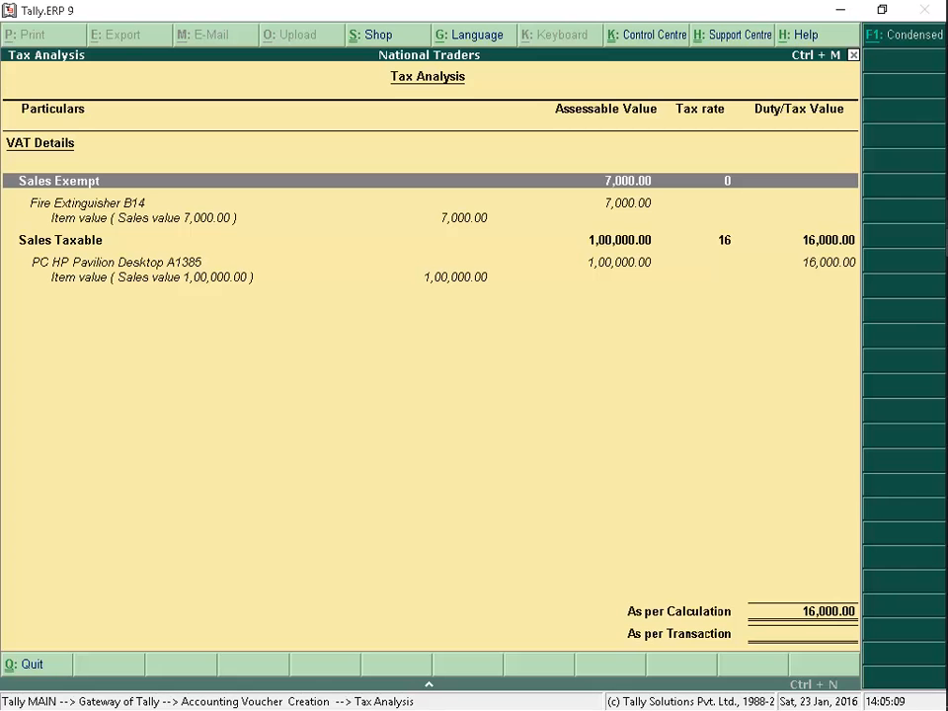
{"action": "key", "text": "Escape"}
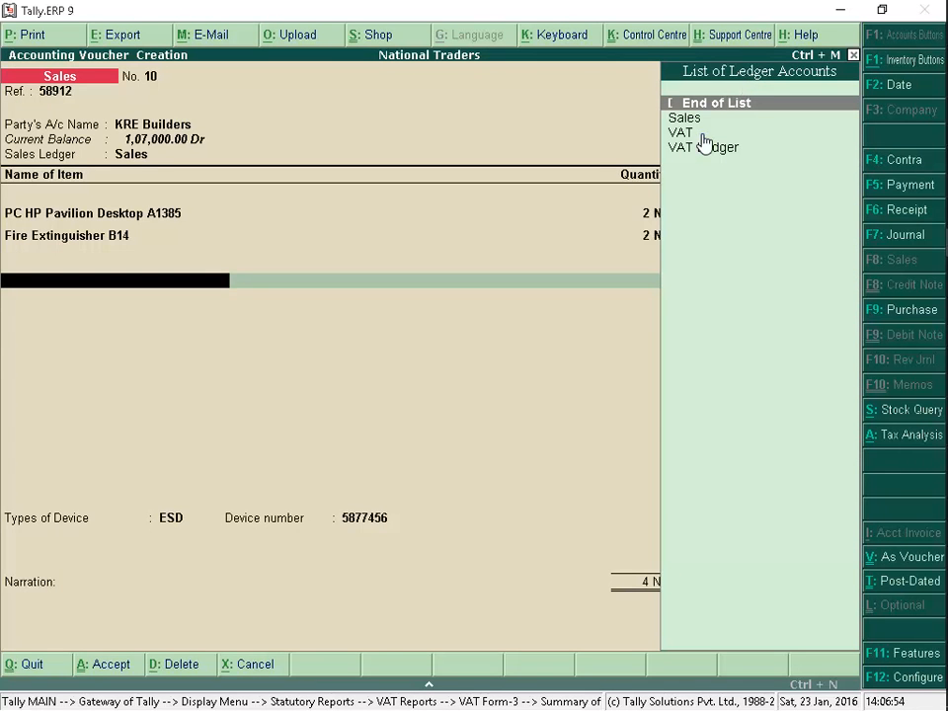
Add the VAT ledger to the sales voucher and move through its device details, keeping them as filled in
{"action": "left_click", "coordinate": [702, 135]}
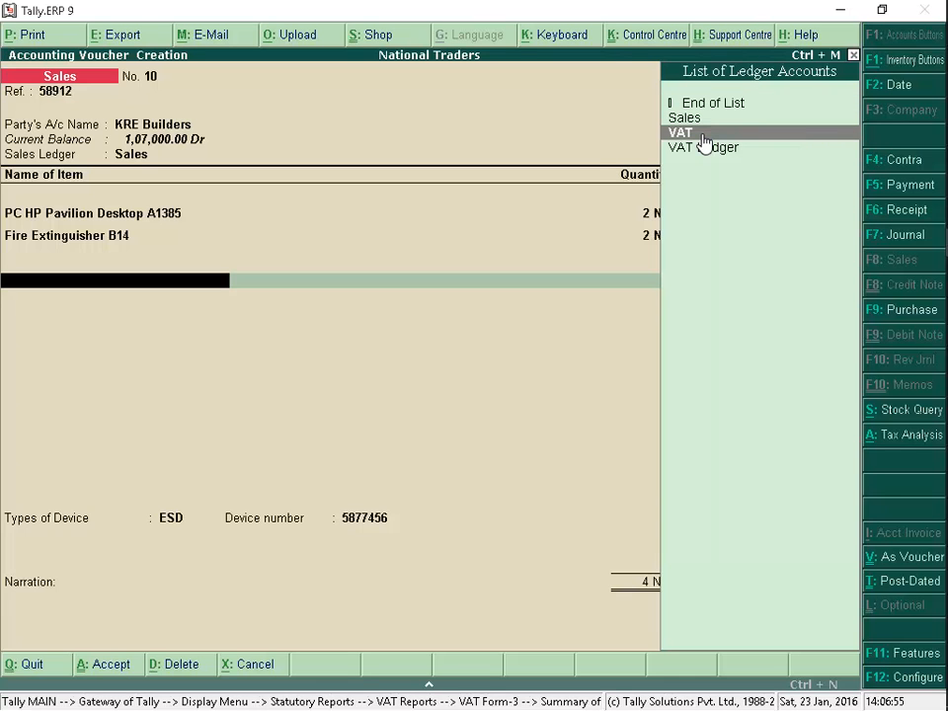
{"action": "key", "text": "Return"}
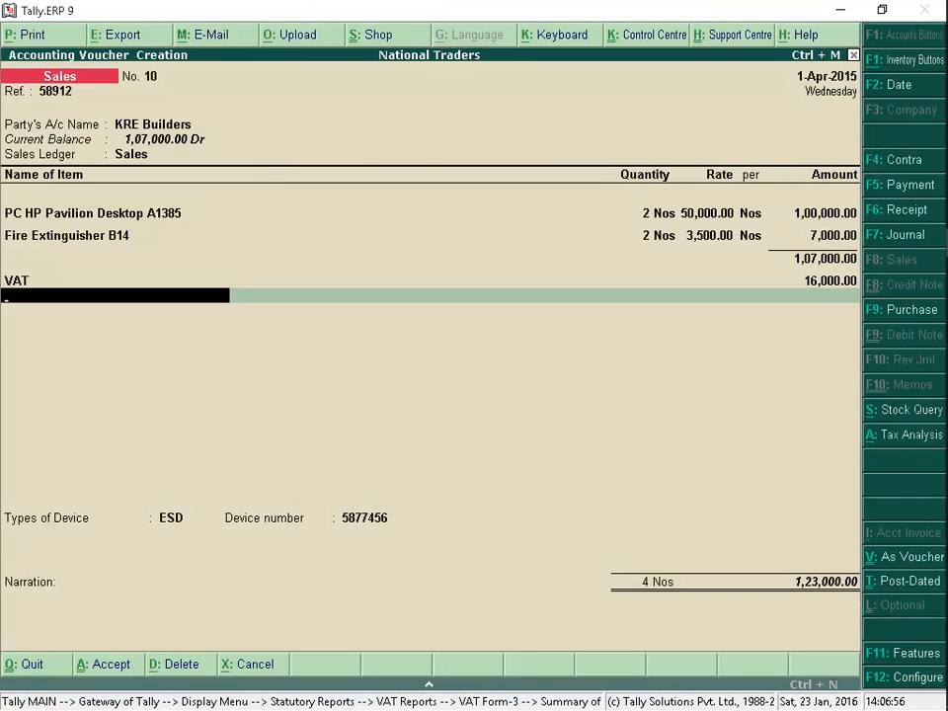
{"action": "key", "text": "Return"}
{"action": "key", "text": "Return"}
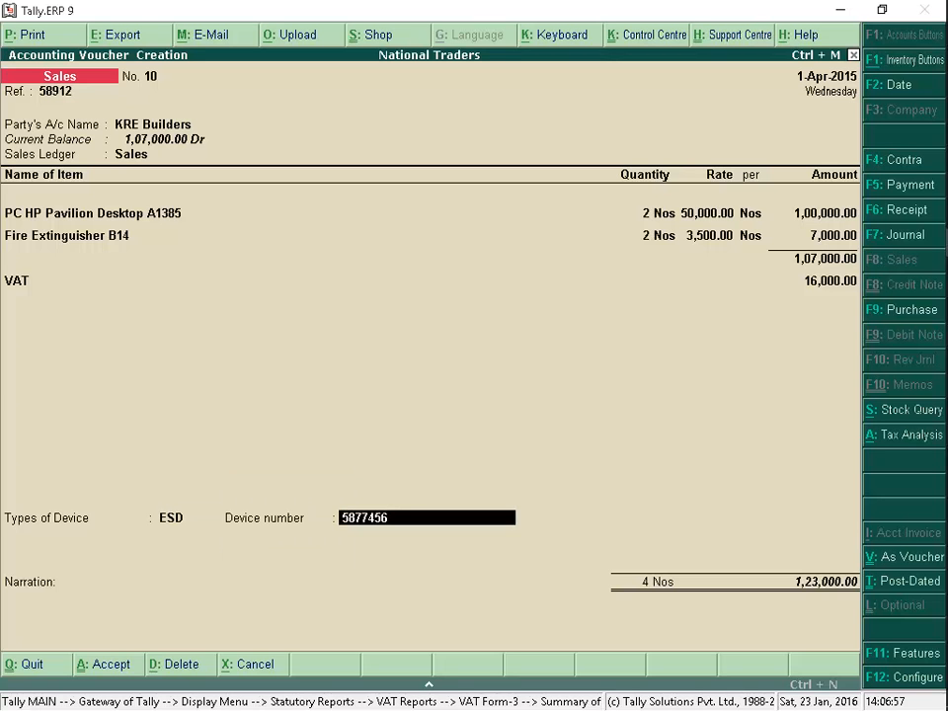
{"action": "key", "text": "Return"}
{"action": "key", "text": "Return"}
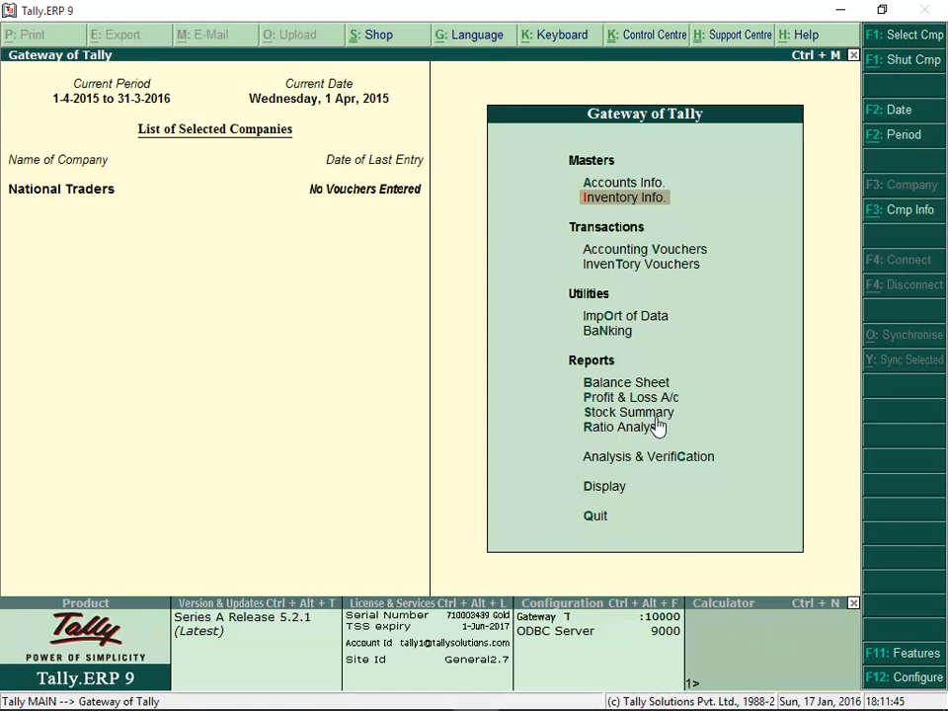
Enter a sales voucher with reference 001 for ABC Company containing 10 Nos of HP A10 5220 at 32,000
{"action": "left_click", "coordinate": [651, 255]}
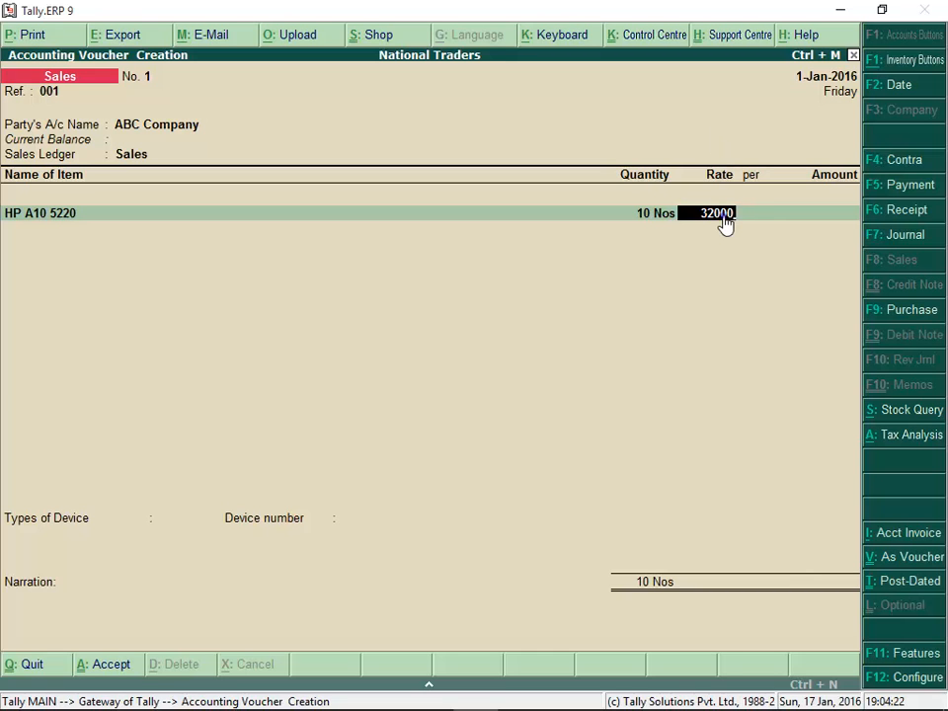
{"action": "key", "text": "Return"}
{"action": "key", "text": "Return"}
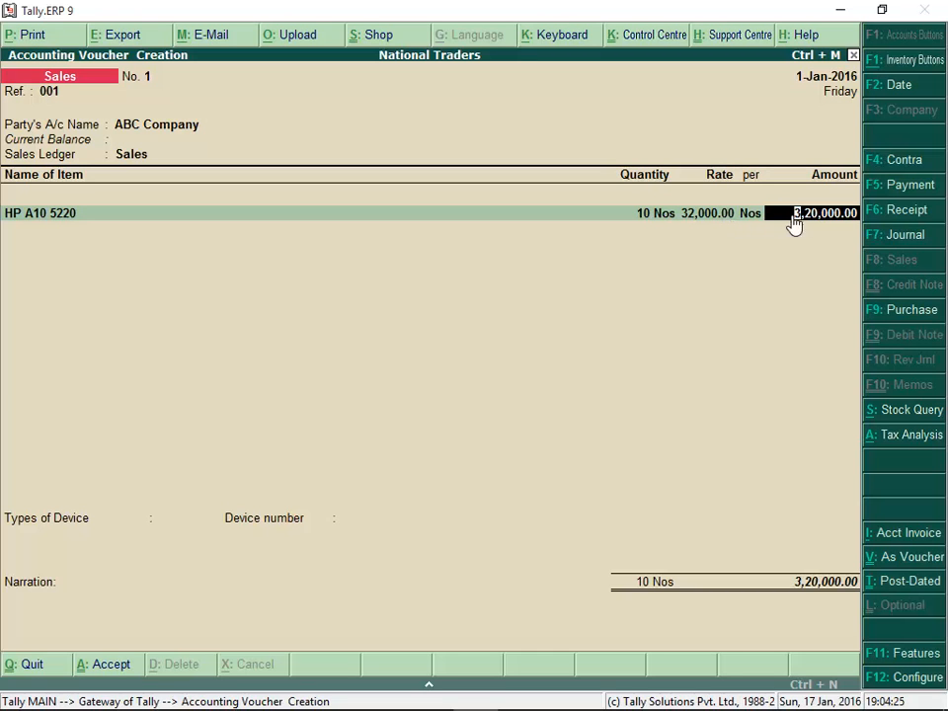
{"action": "key", "text": "Return"}
{"action": "key", "text": "Return"}
Add the Discounts ledger to the ABC Company sales voucher and open its tax analysis
{"action": "type", "text": "Discounts"}
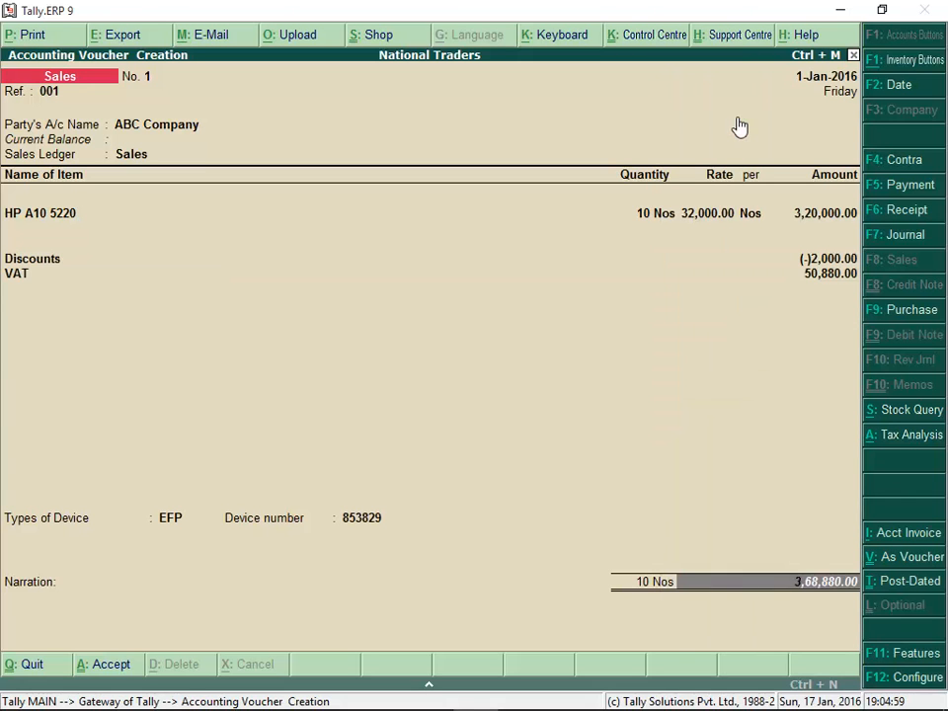
{"action": "left_click", "coordinate": [906, 435]}
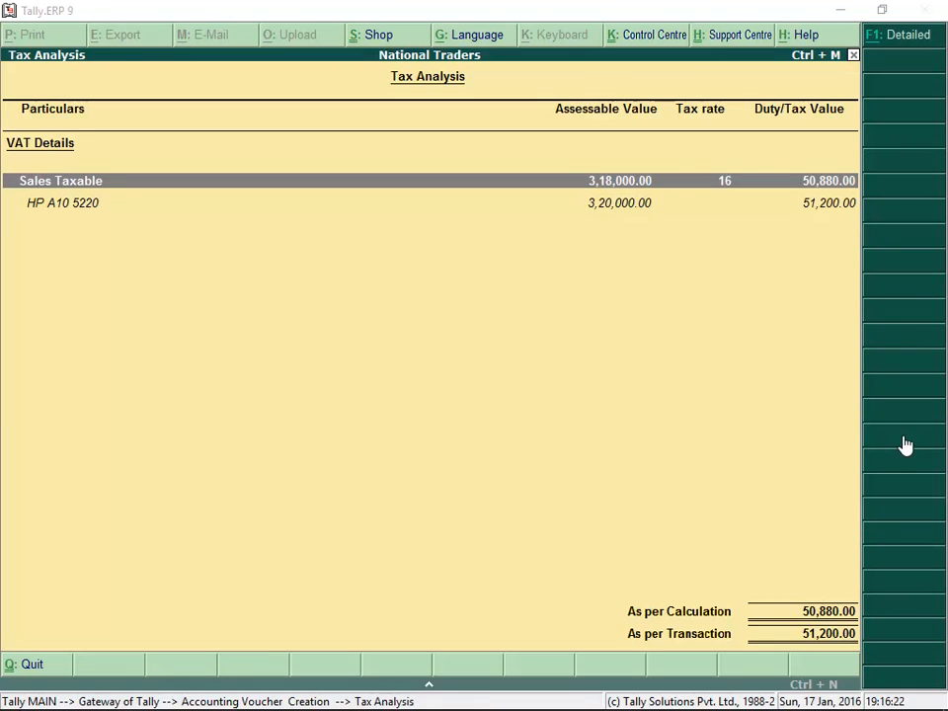
Examine the item value breakdown for HP A10 5220 in the detailed tax analysis, then return to the sales voucher
{"action": "left_click", "coordinate": [906, 40]}
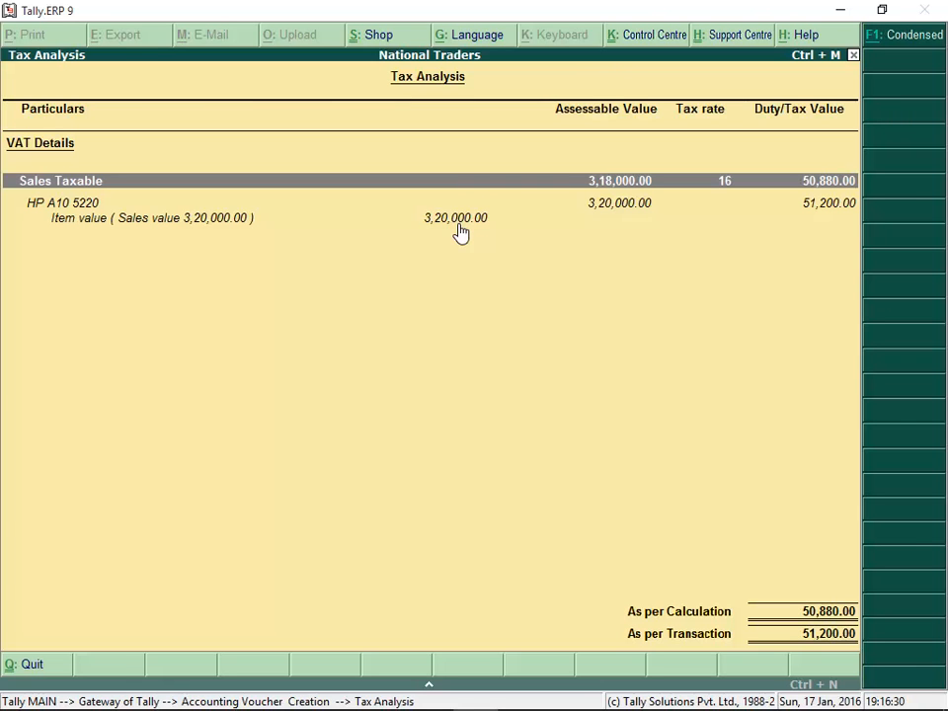
{"action": "key", "text": "Escape"}
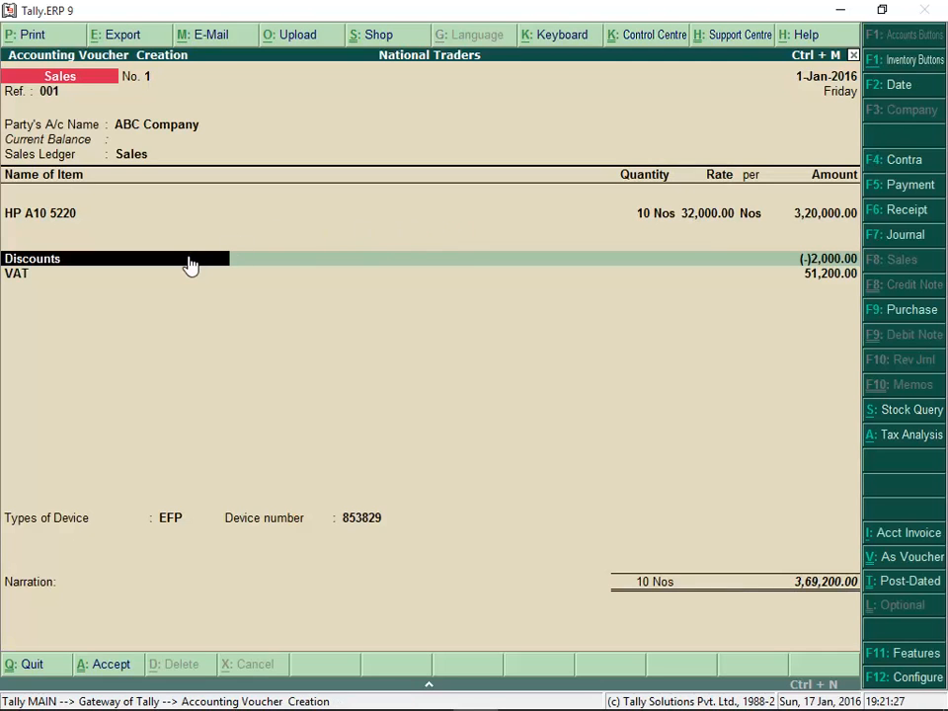
Alter the Discounts ledger to be included in the assessable value calculation for VAT, with the calculation method Based on Value, and save it
{"action": "key", "text": "ctrl+Return"}
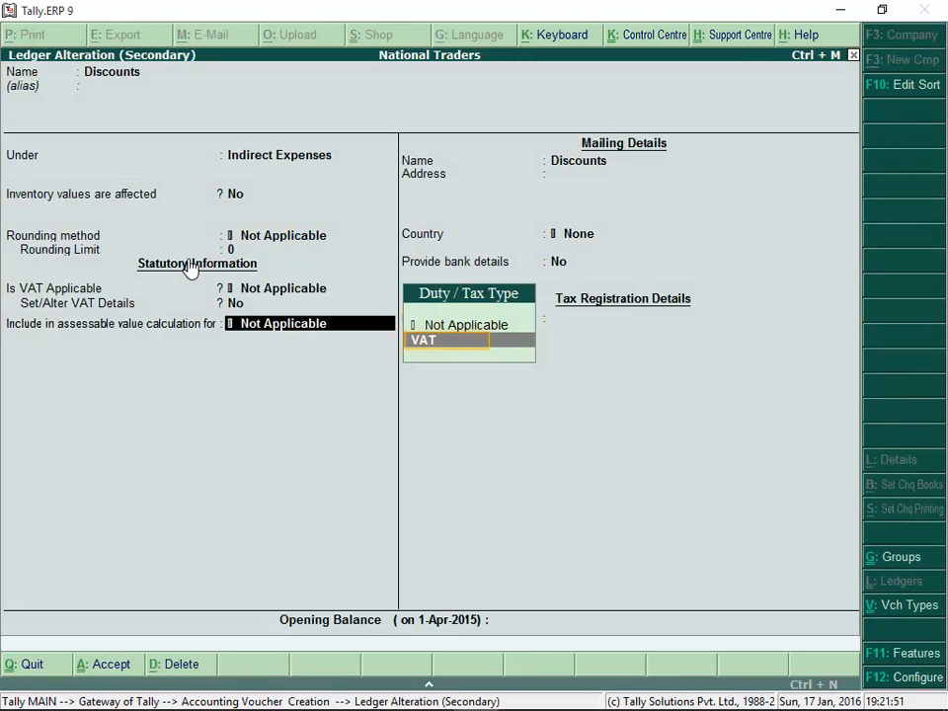
{"action": "left_click", "coordinate": [448, 341]}
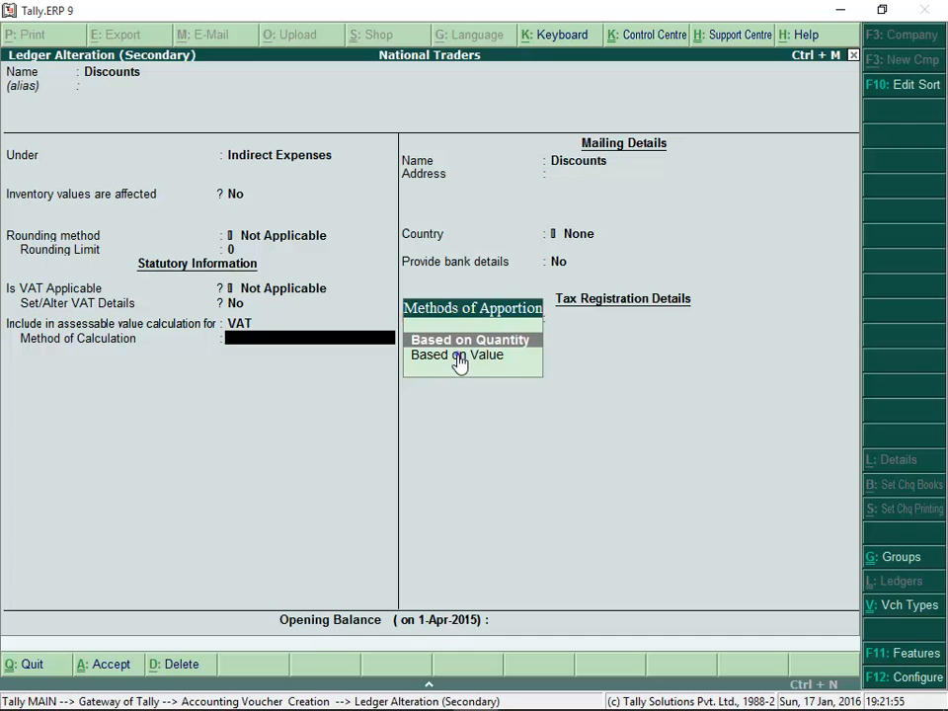
{"action": "left_click", "coordinate": [459, 358]}
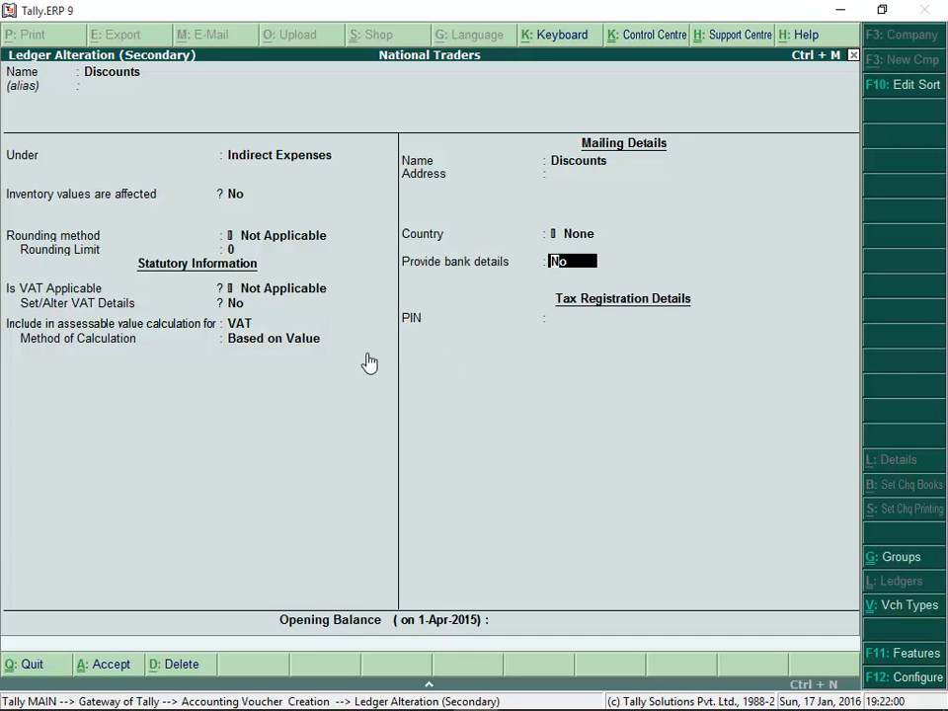
{"action": "key", "text": "ctrl+a"}
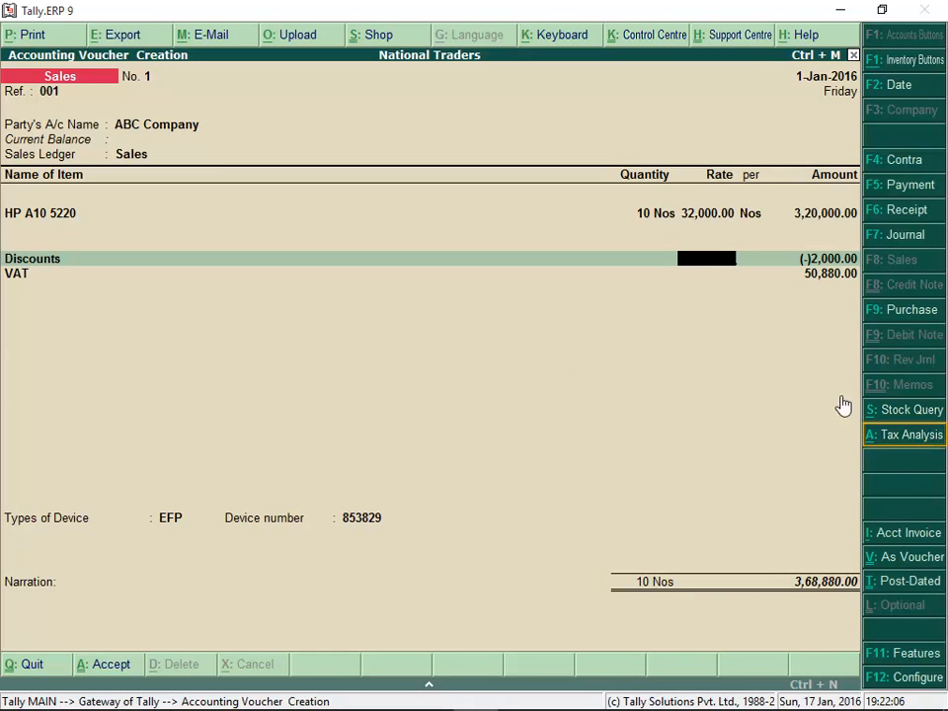
Review how the discount is apportioned to HP A10 5220 in the voucher's detailed tax analysis, then return to the voucher
{"action": "left_click", "coordinate": [886, 446]}
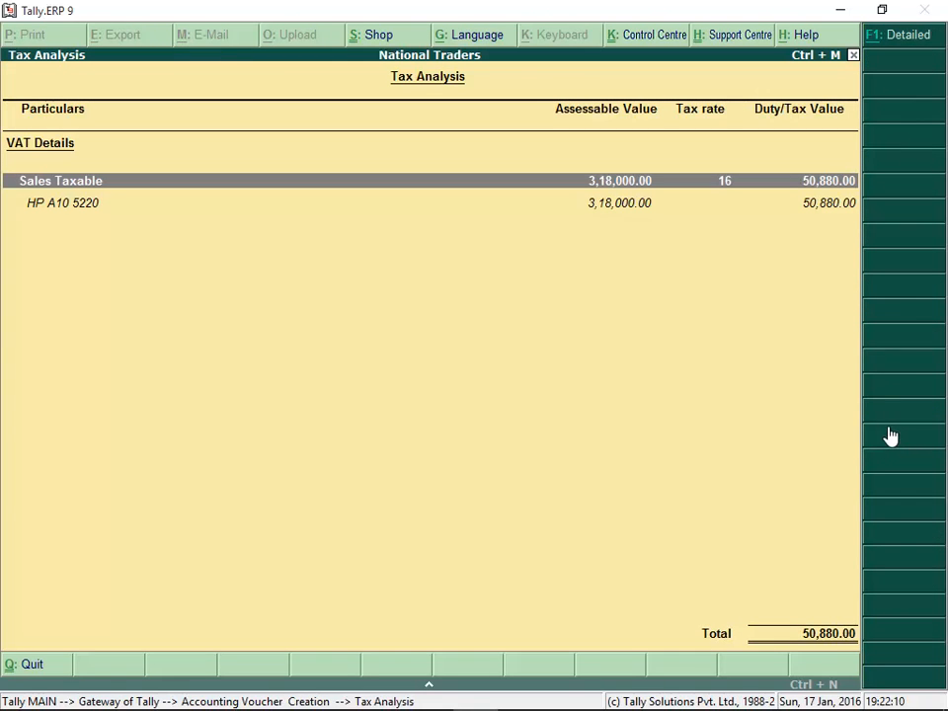
{"action": "left_click", "coordinate": [907, 40]}
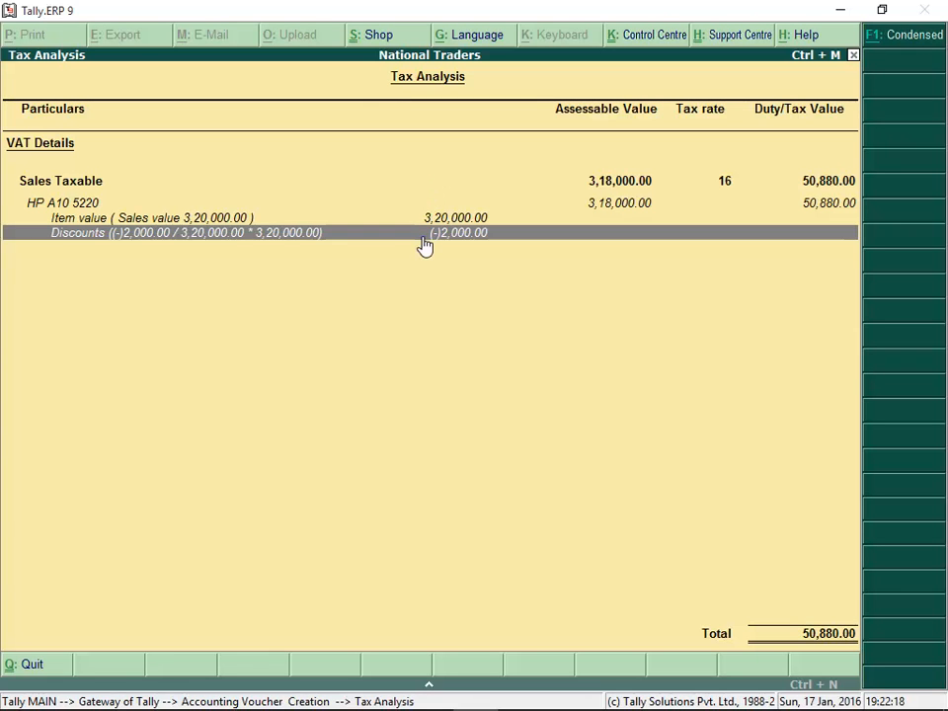
{"action": "key", "text": "Escape"}
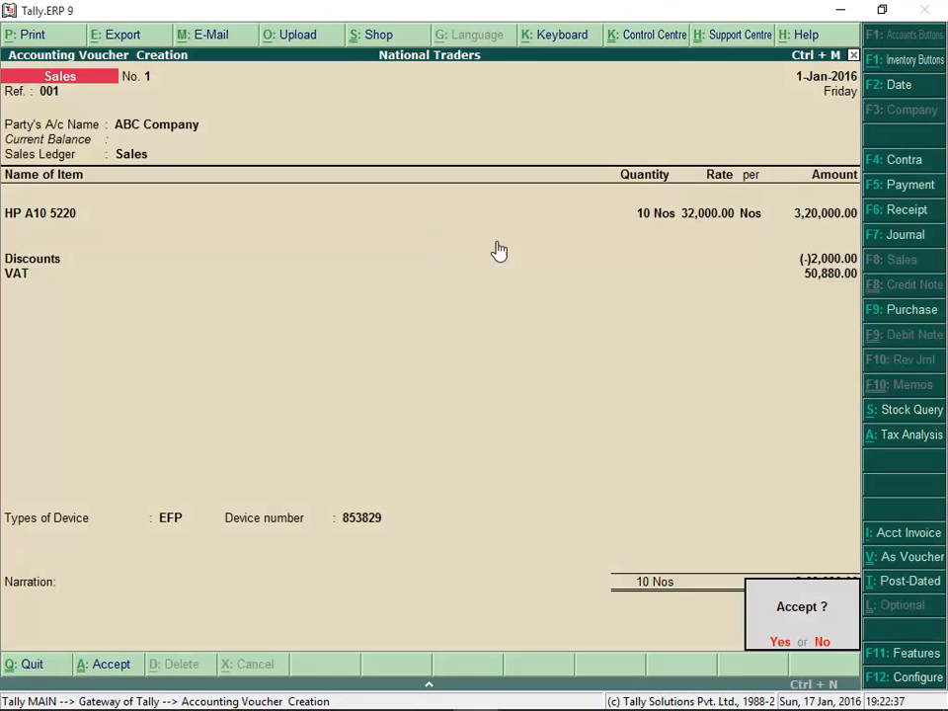
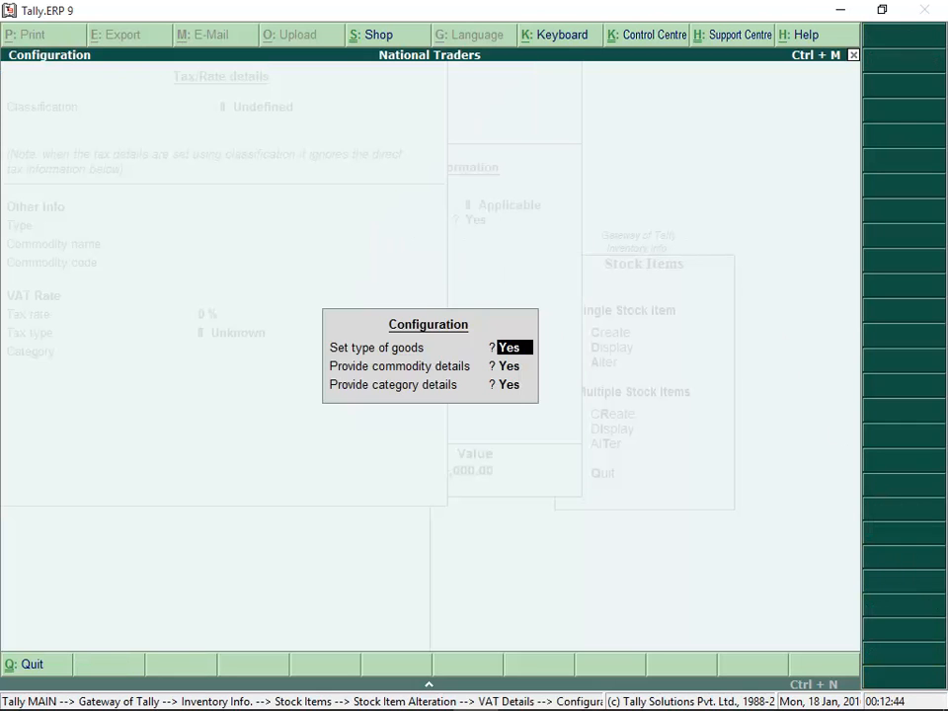
Configure the stock item's VAT details to include type of goods, commodity and category, and set the type to Goods
{"action": "key", "text": "Return"}
{"action": "key", "text": "Return"}
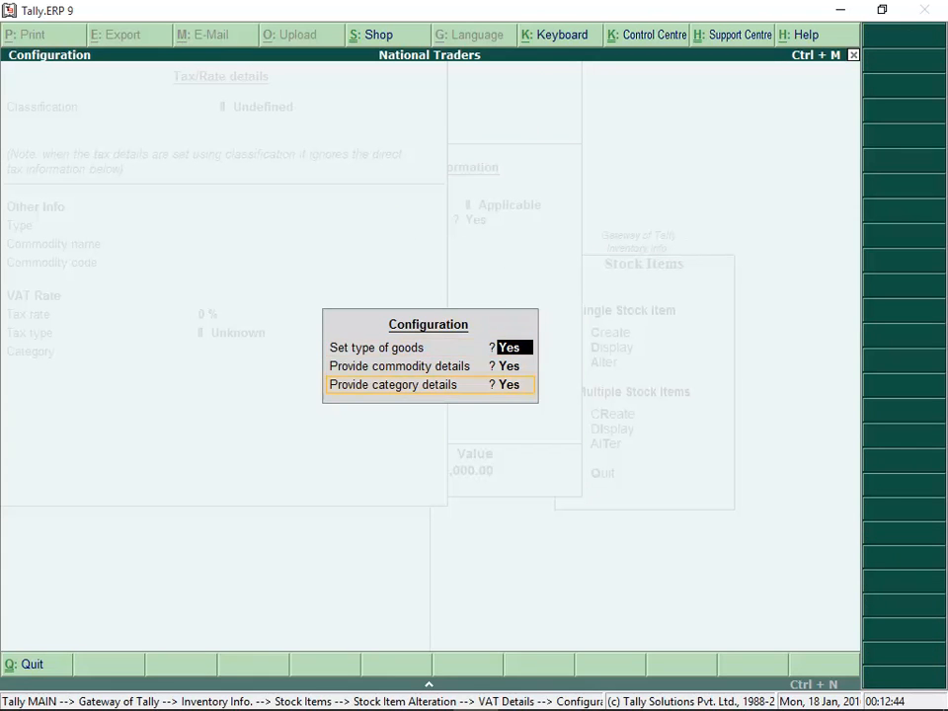
{"action": "key", "text": "Return"}
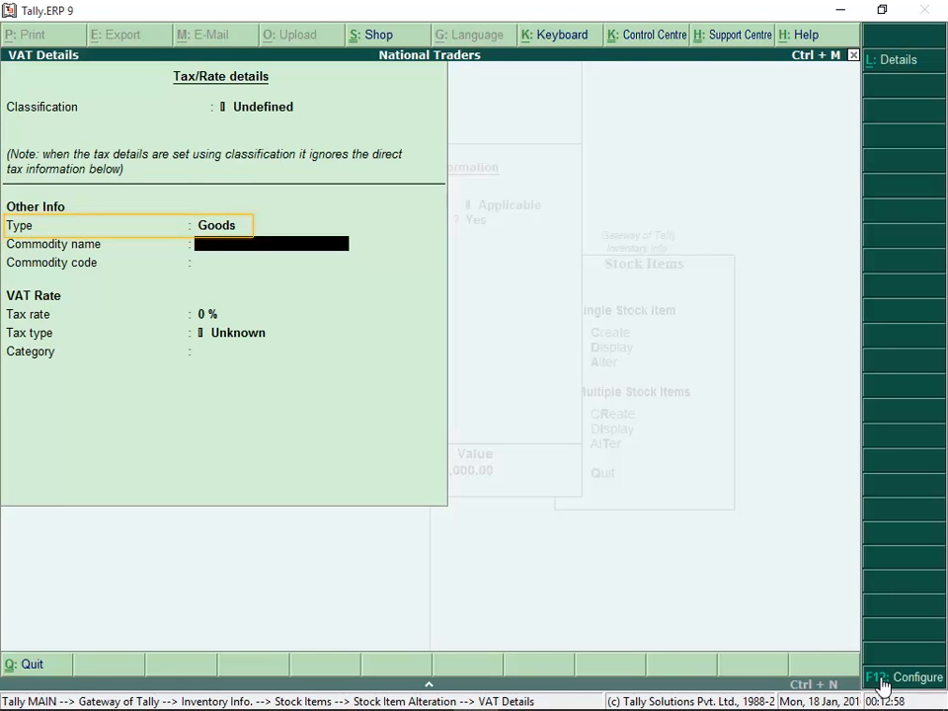
{"action": "left_click", "coordinate": [169, 229]}
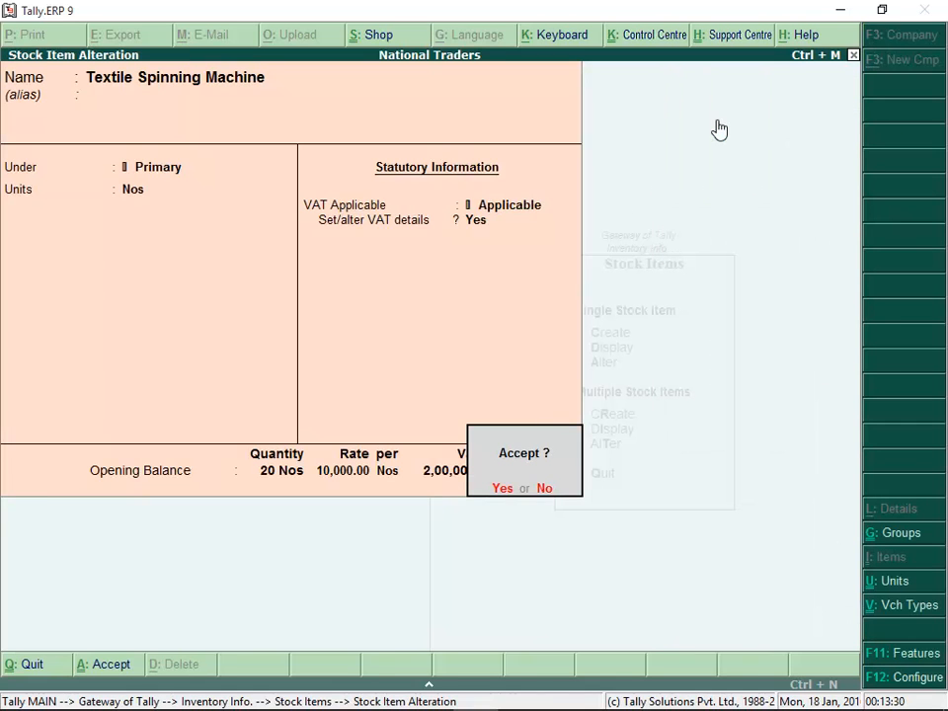
{"action": "left_click", "coordinate": [494, 488]}
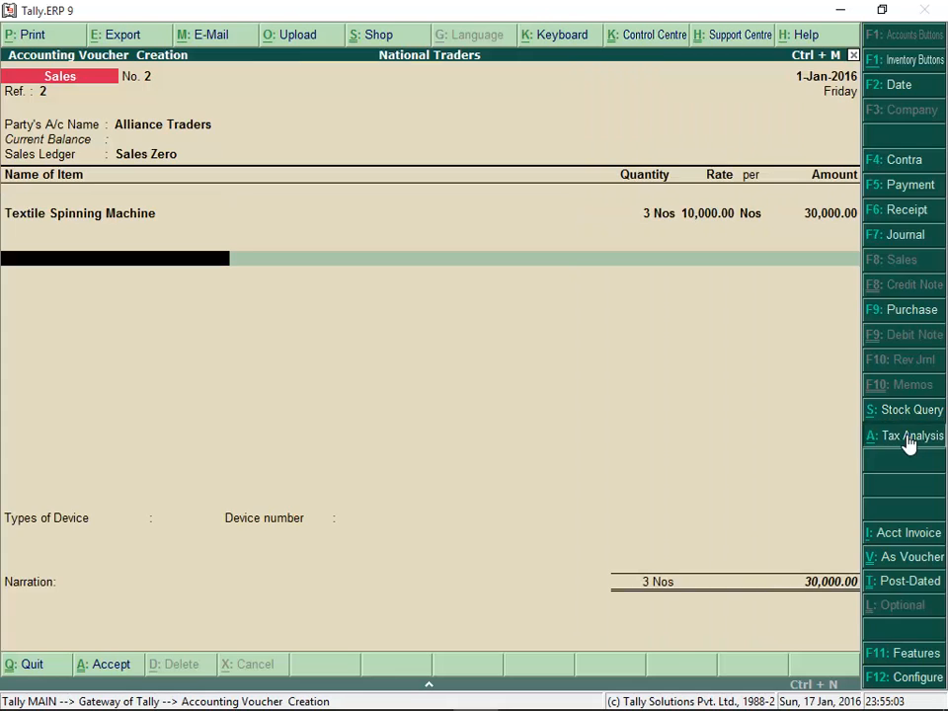
Complete the Alliance Traders voucher on Sales Zero for 3 Nos of Textile Spinning Machine at 10,000.00, device type EFP
{"action": "left_click", "coordinate": [907, 438]}
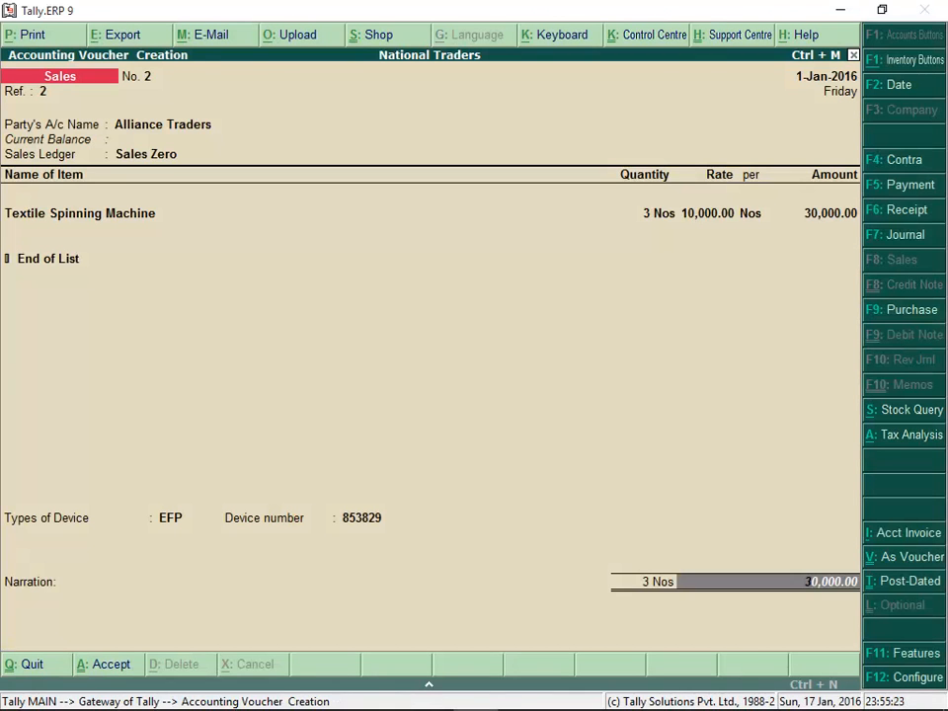
{"action": "key", "text": "Return"}
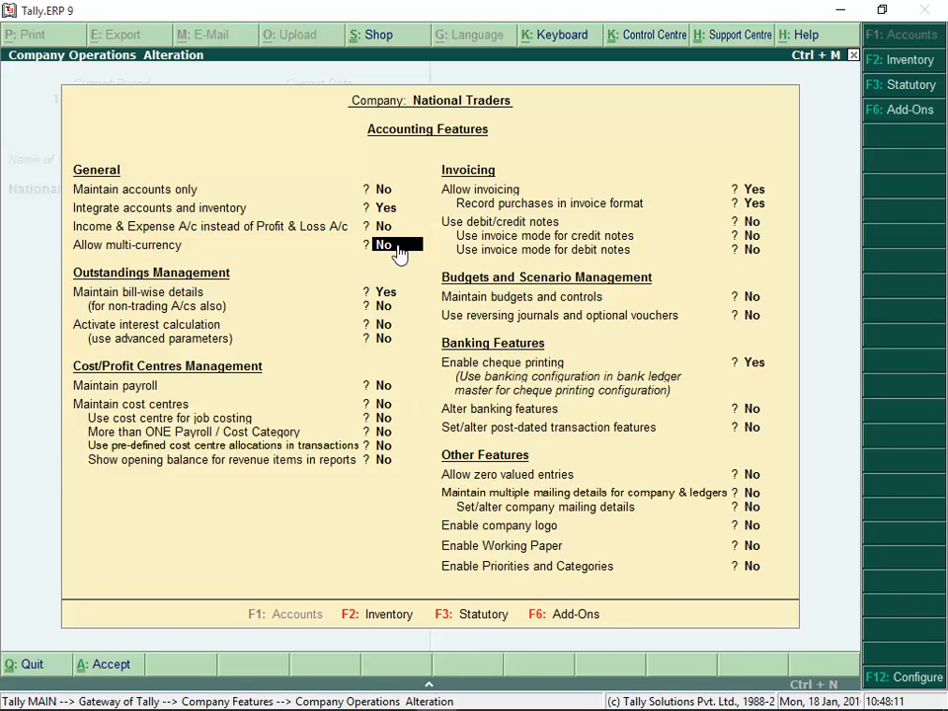
Allow multi-currency in the accounting features, and create the Exports ledger under Sales Accounts with VAT details set
{"action": "key", "text": "y"}
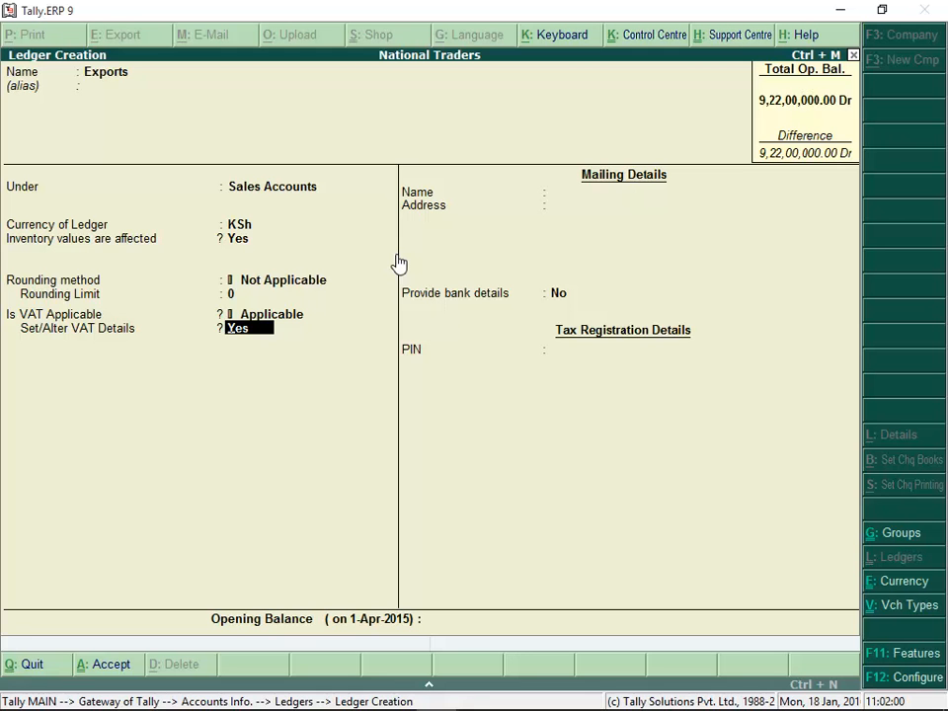
{"action": "key", "text": "Return"}
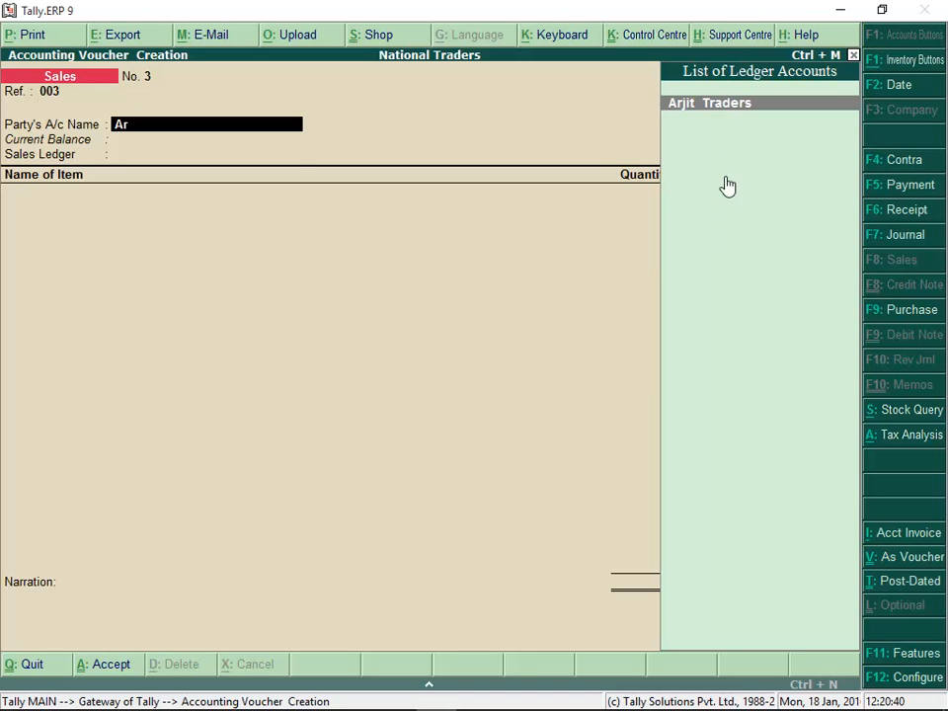
Enter sales voucher reference 003 for Arjit Traders with the Exports ledger and 5 Nos of HP A10 5220 at ₹25,000.00
{"action": "key", "text": "Return"}
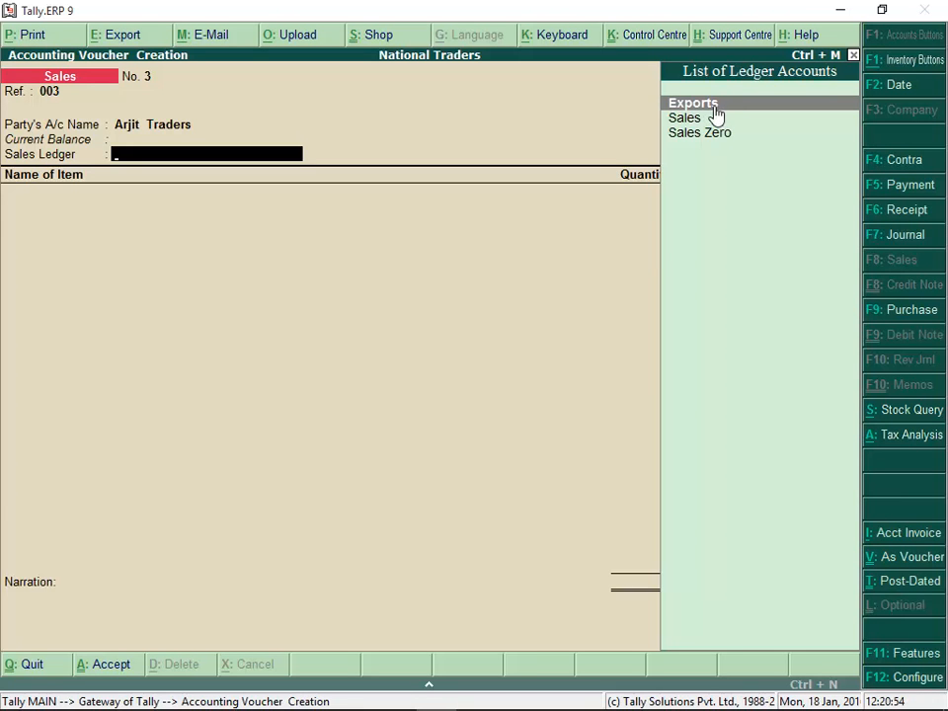
{"action": "key", "text": "Return"}
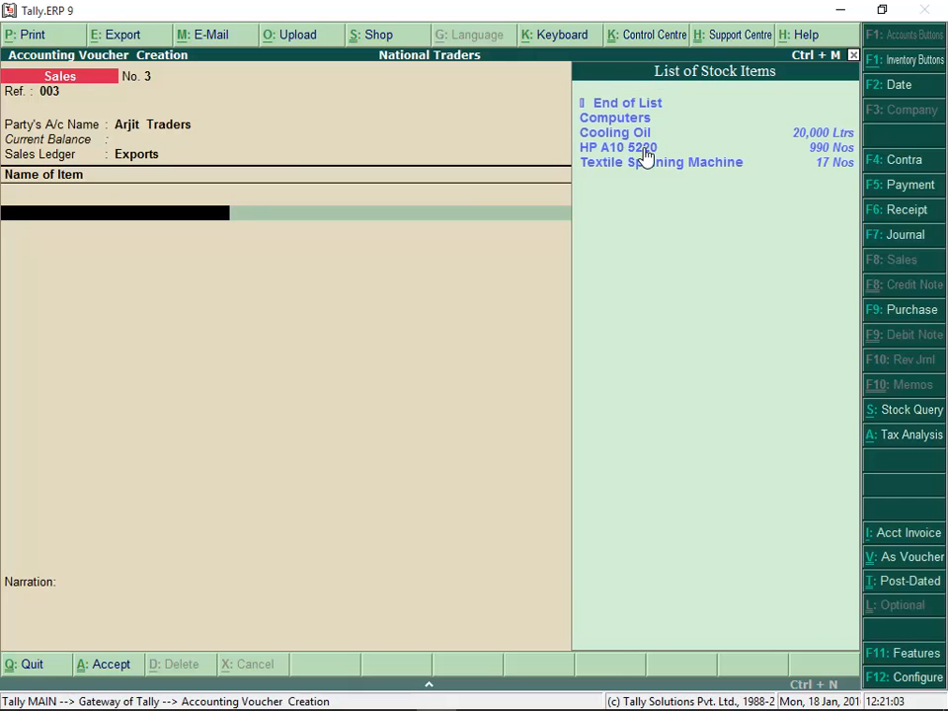
{"action": "left_click", "coordinate": [643, 149]}
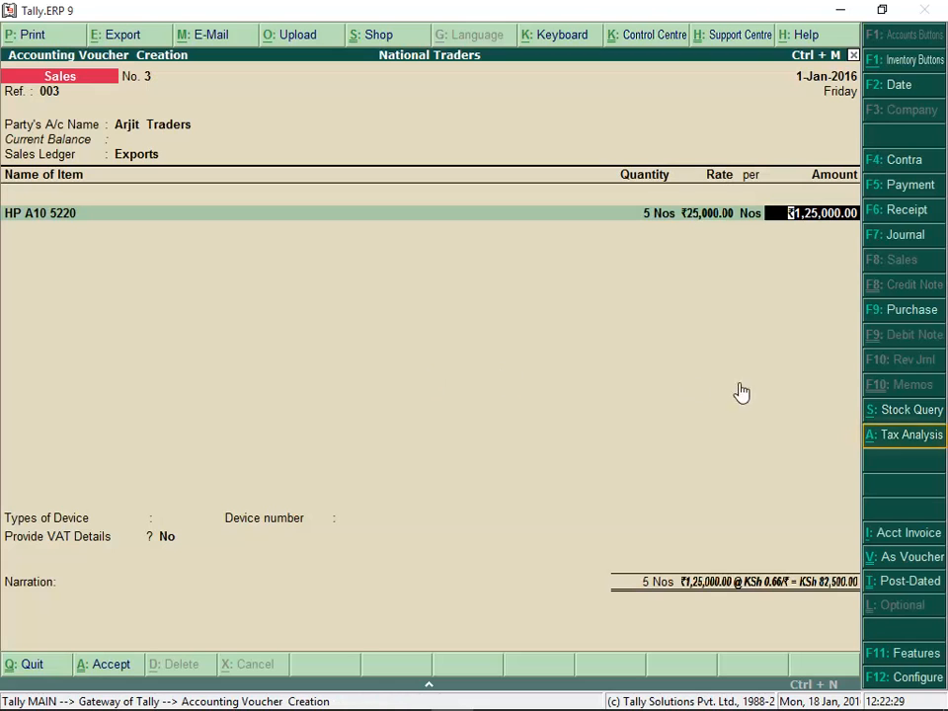
Review the export voucher's tax analysis in detailed form, then return to the voucher
{"action": "left_click", "coordinate": [901, 444]}
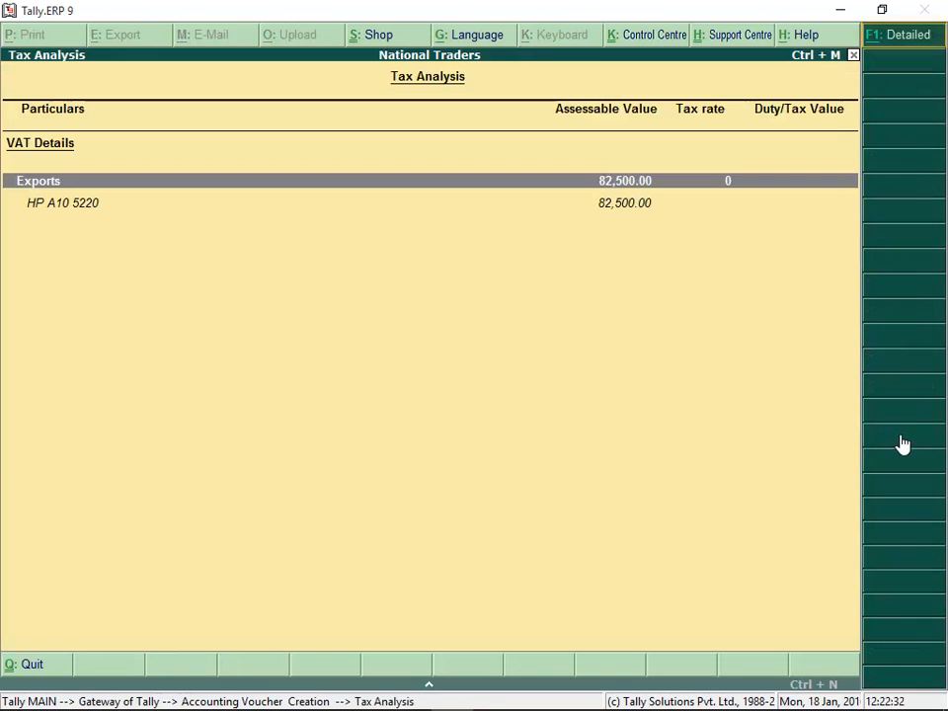
{"action": "left_click", "coordinate": [908, 39]}
{"action": "key", "text": "Escape"}
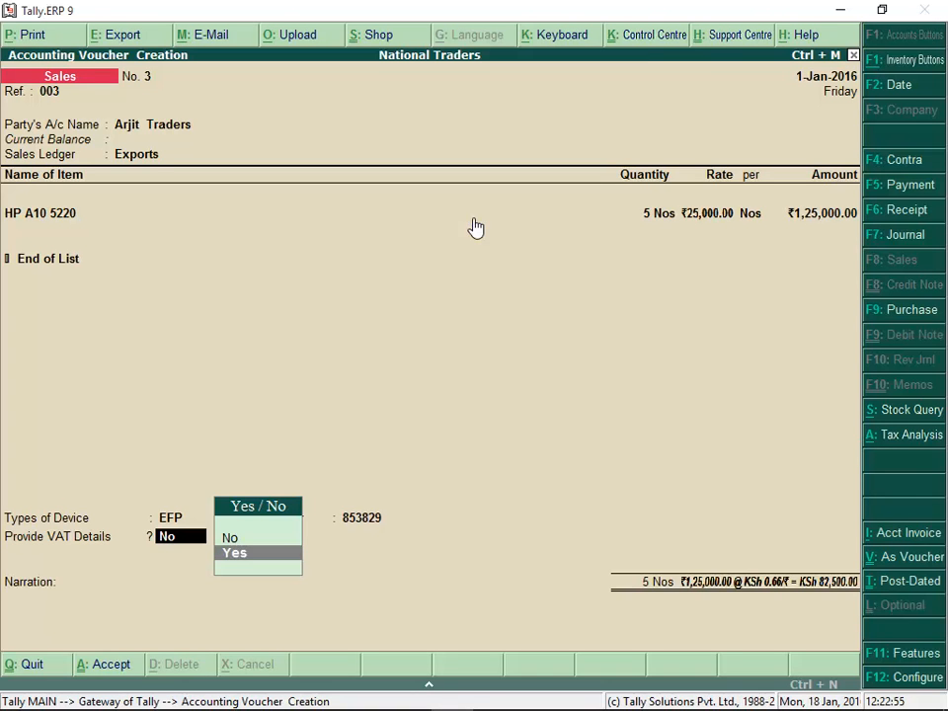
Provide the voucher's export VAT details: customs entry number, port of exit Mumbai and destination country India
{"action": "left_click", "coordinate": [260, 561]}
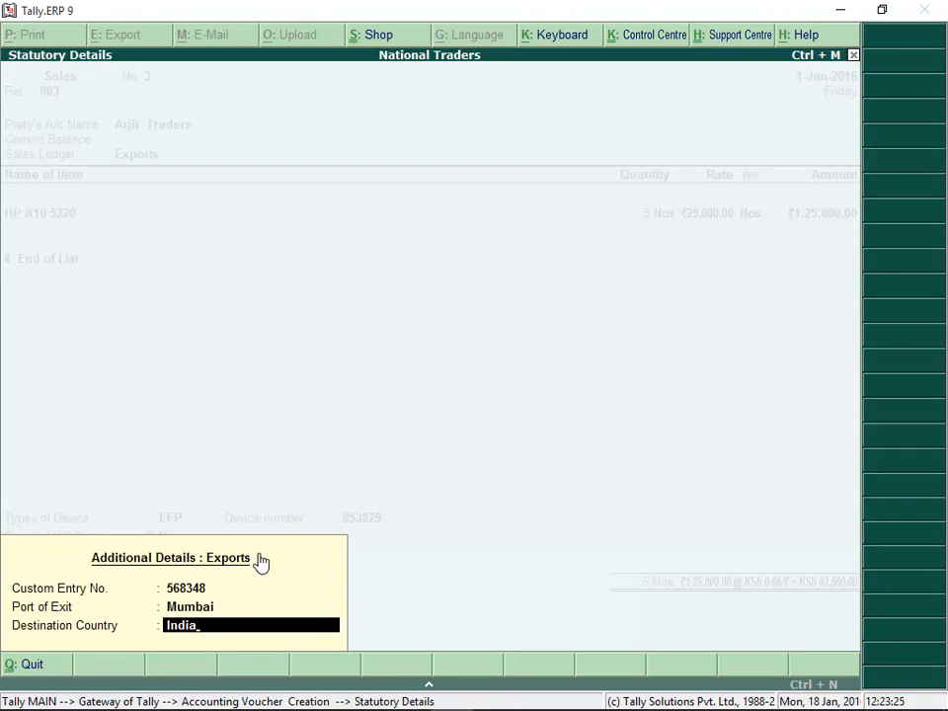
{"action": "left_click", "coordinate": [195, 628]}
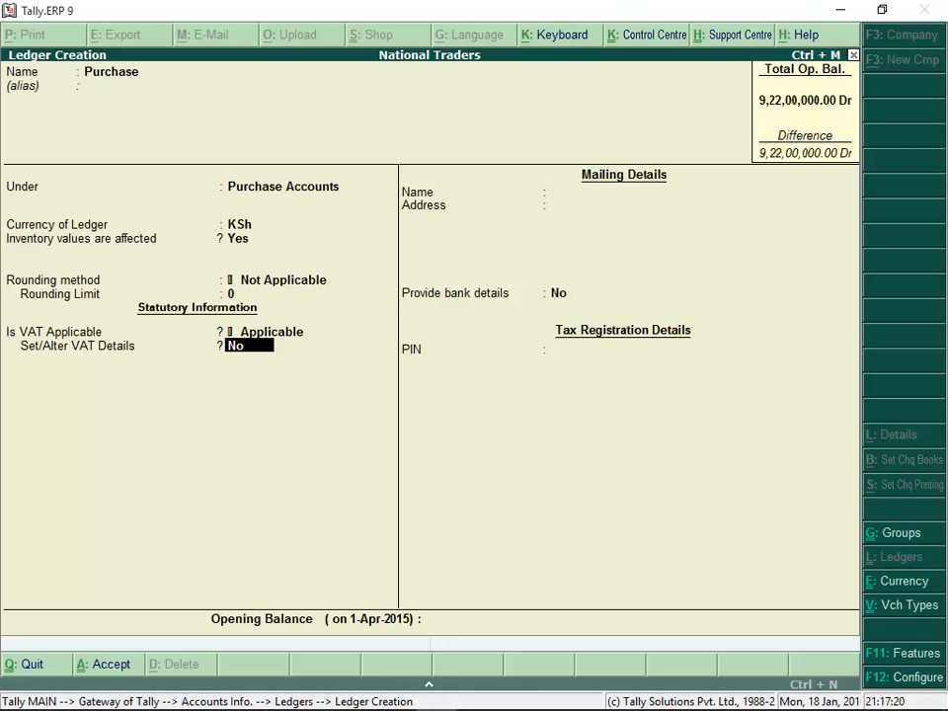
Create the VAT-applicable Purchase ledger and use it in a Green Computers purchase voucher for 20 Nos of Computers at 2,000.00 plus VAT
{"action": "key", "text": "Return"}
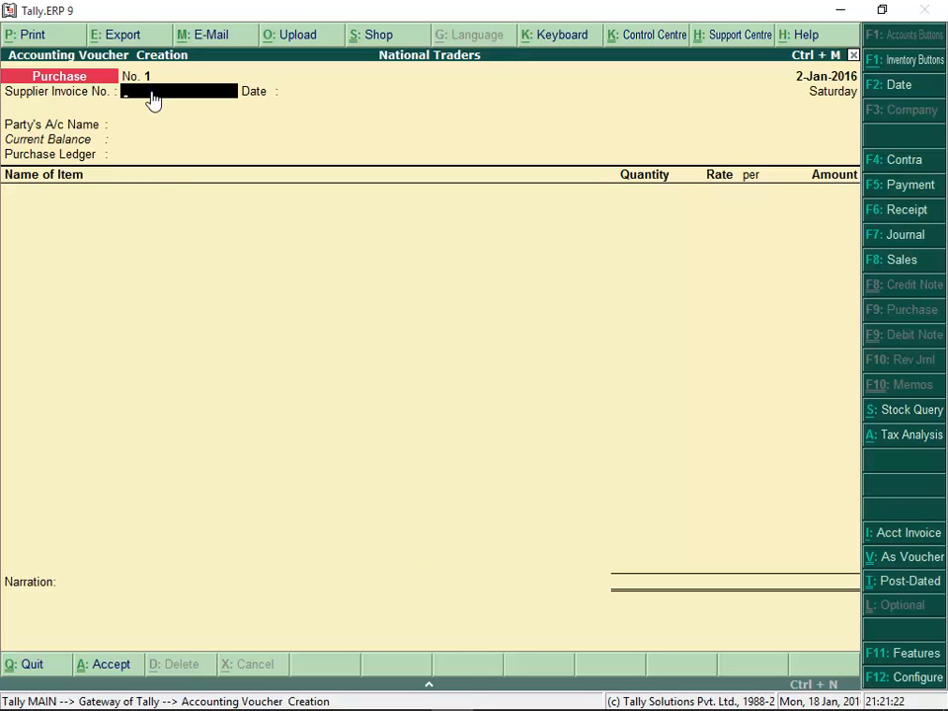
{"action": "left_click", "coordinate": [699, 112]}
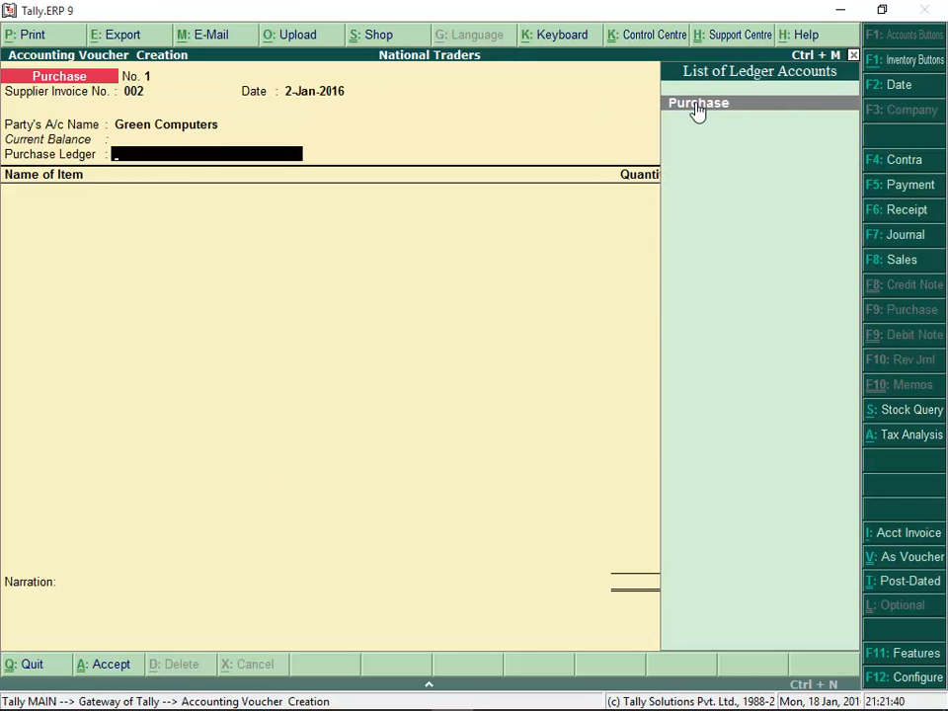
{"action": "left_click", "coordinate": [697, 110]}
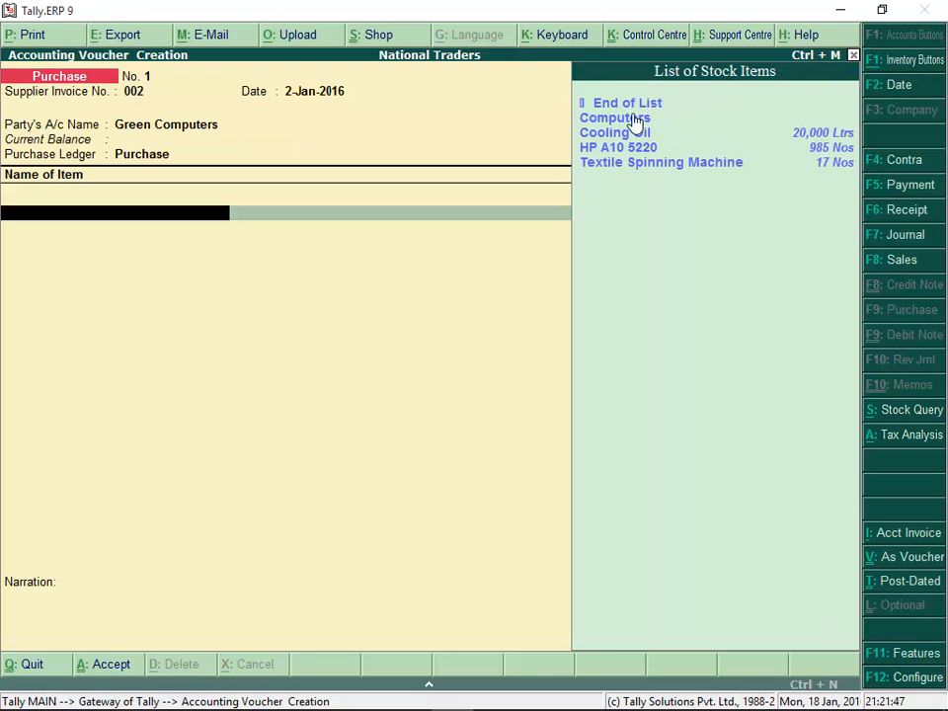
{"action": "left_click", "coordinate": [635, 118]}
{"action": "key", "text": "Return"}
{"action": "key", "text": "Return"}
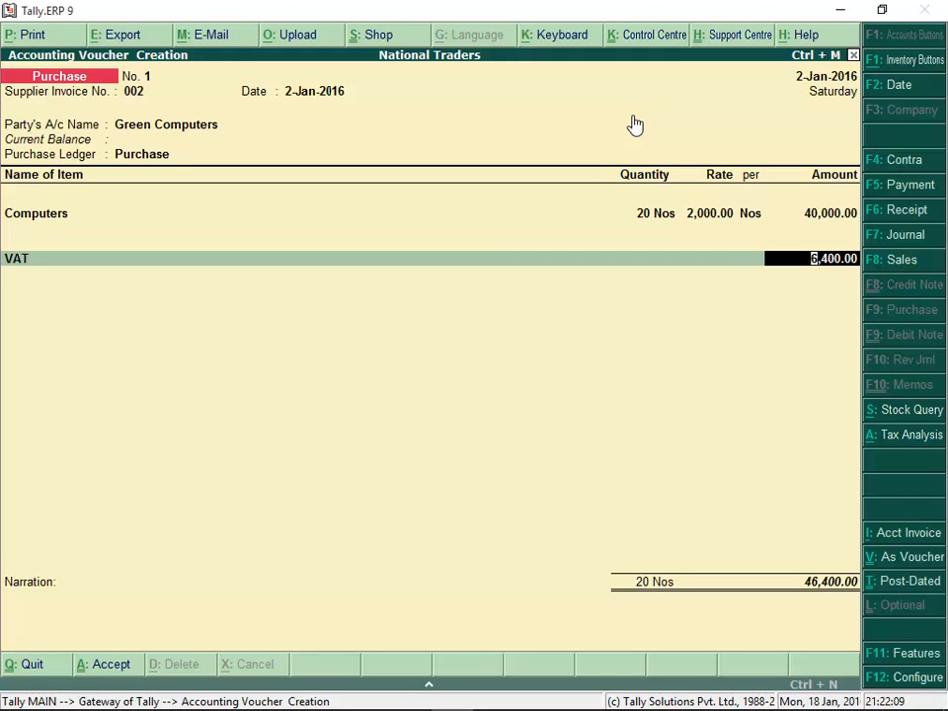
Examine the item value breakdown for Computers in the purchase voucher's detailed tax analysis, then leave the analysis
{"action": "left_click", "coordinate": [924, 444]}
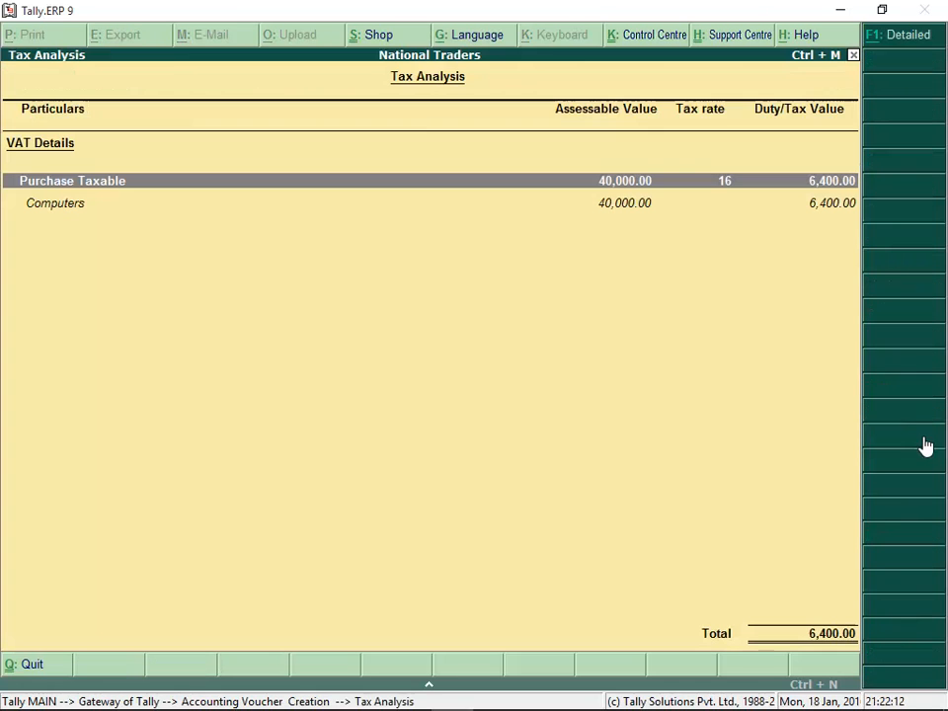
{"action": "left_click", "coordinate": [905, 37]}
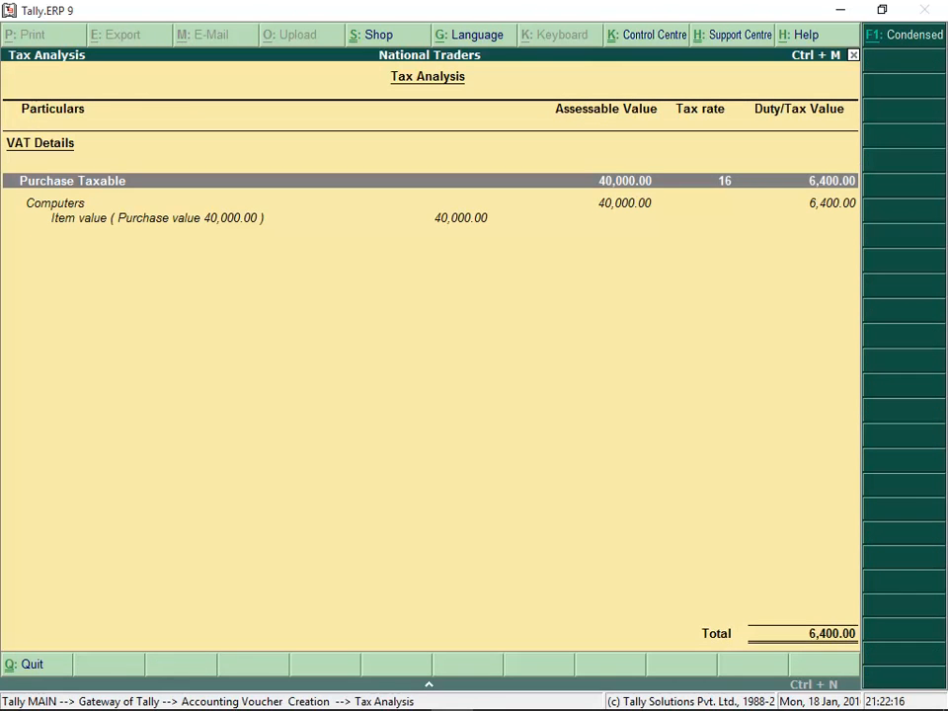
{"action": "left_click", "coordinate": [158, 217]}
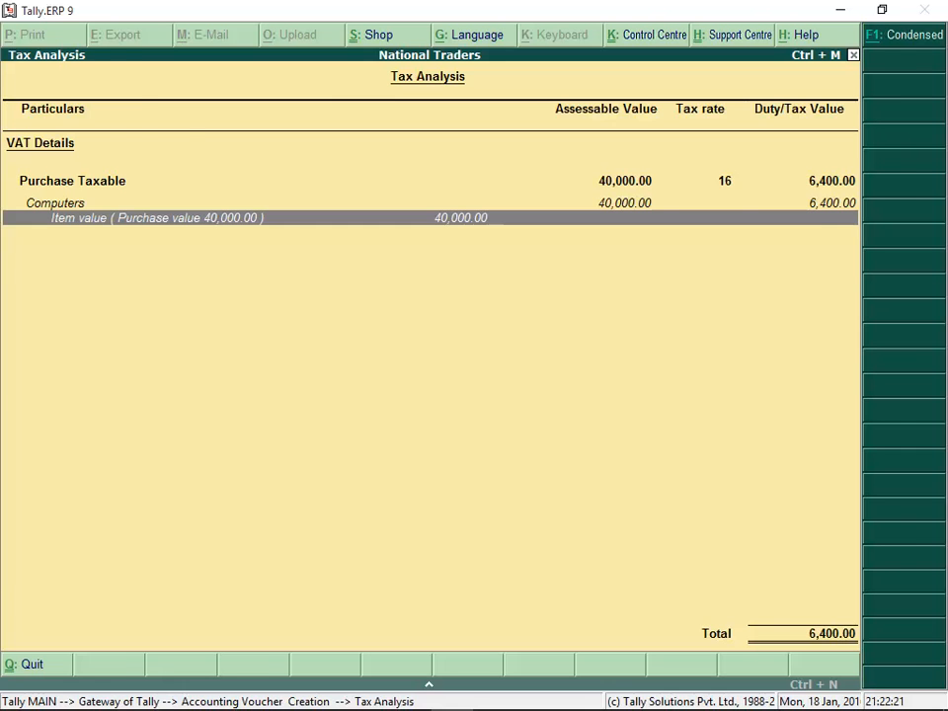
{"action": "key", "text": "Escape"}
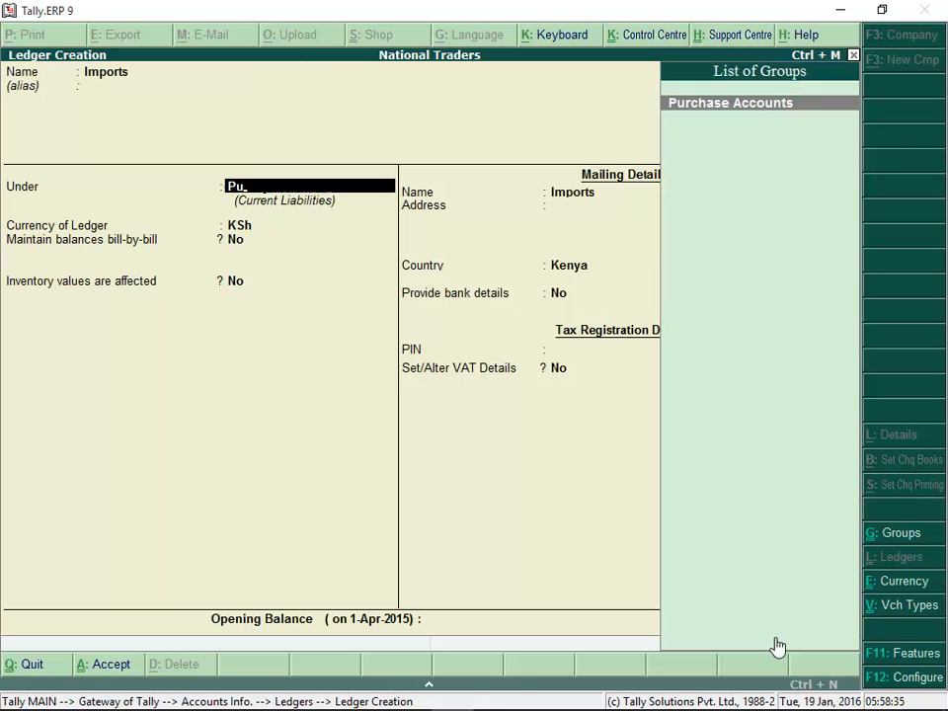
Create the Imports ledger under Purchase Accounts with VAT applicable, nature of transaction Imports, type Goods and tax type Exempt
{"action": "left_click", "coordinate": [727, 115]}
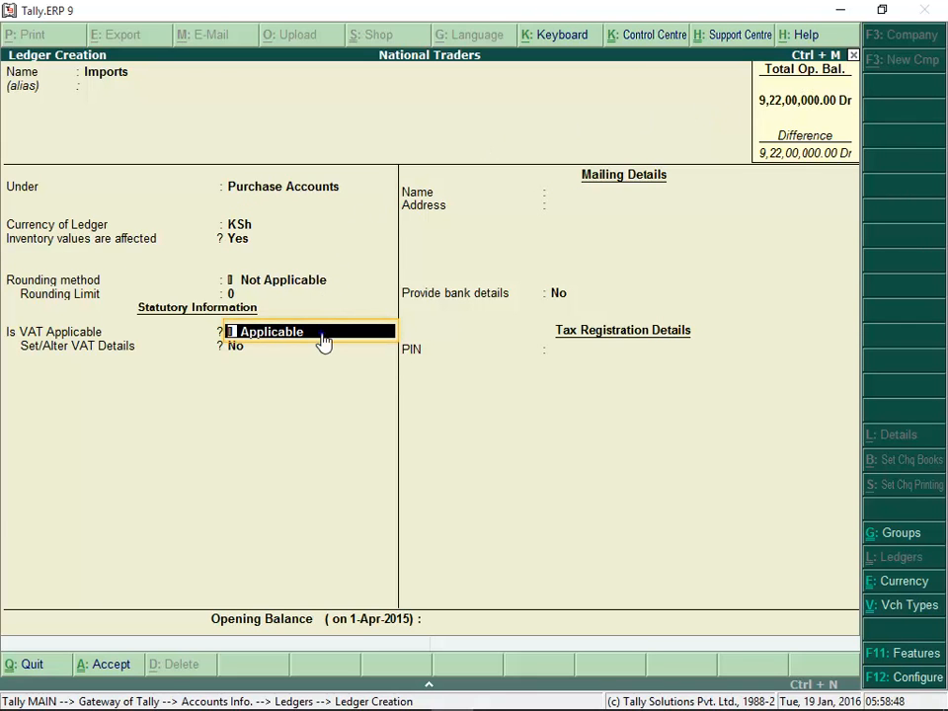
{"action": "key", "text": "Return"}
{"action": "type", "text": "y"}
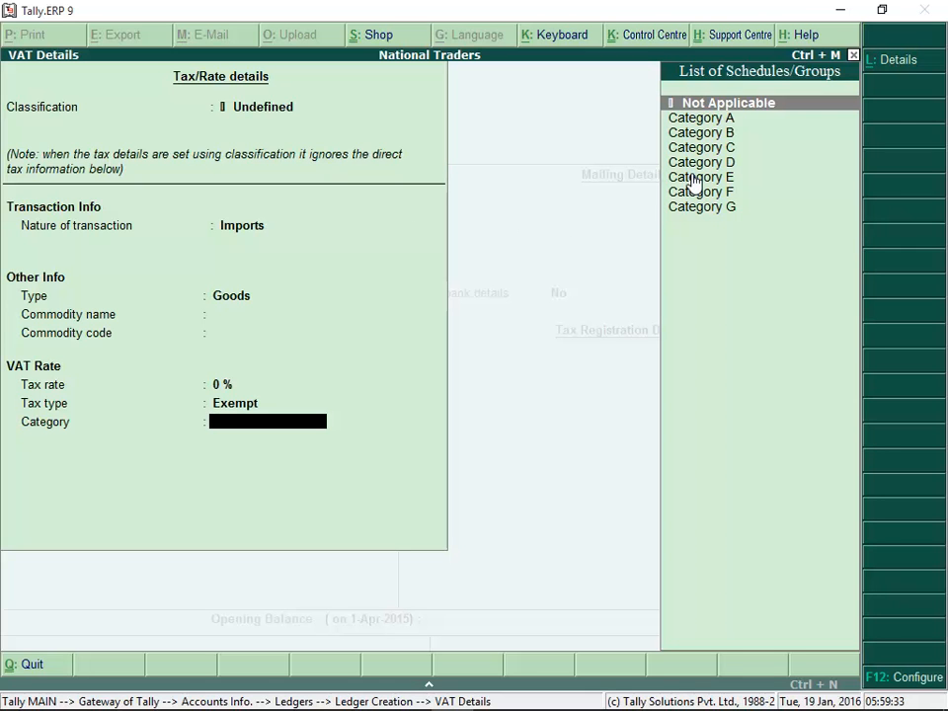
{"action": "key", "text": "Return"}
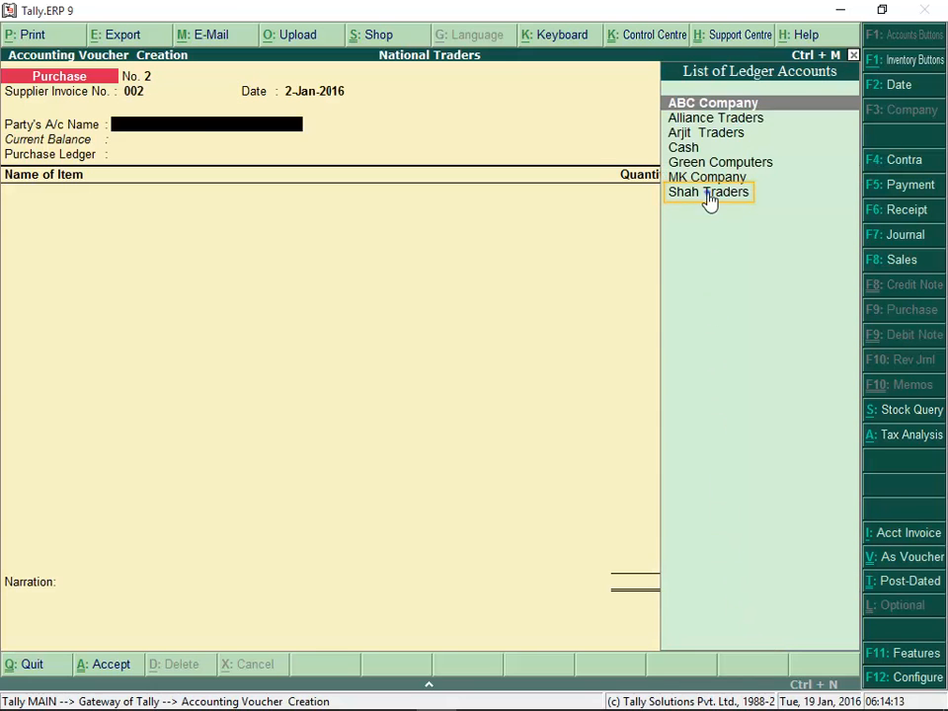
Record a Shah Traders import purchase of 10 Nos of Boilers at ₹20,000.00, exchange rate KSh 0.66/₹, with the customs entry number
{"action": "left_click", "coordinate": [707, 201]}
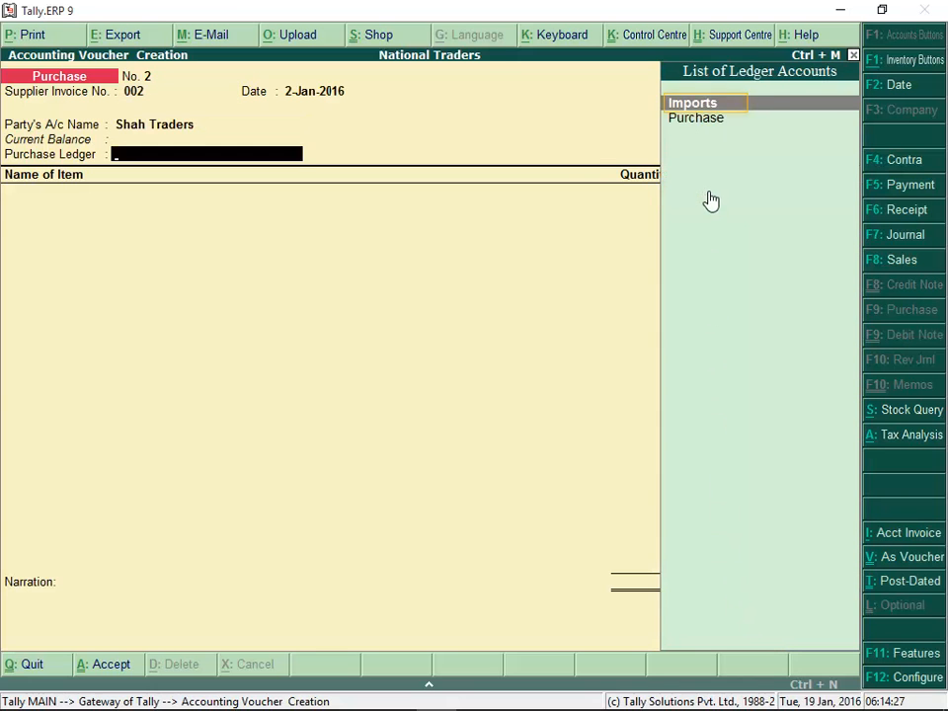
{"action": "key", "text": "Return"}
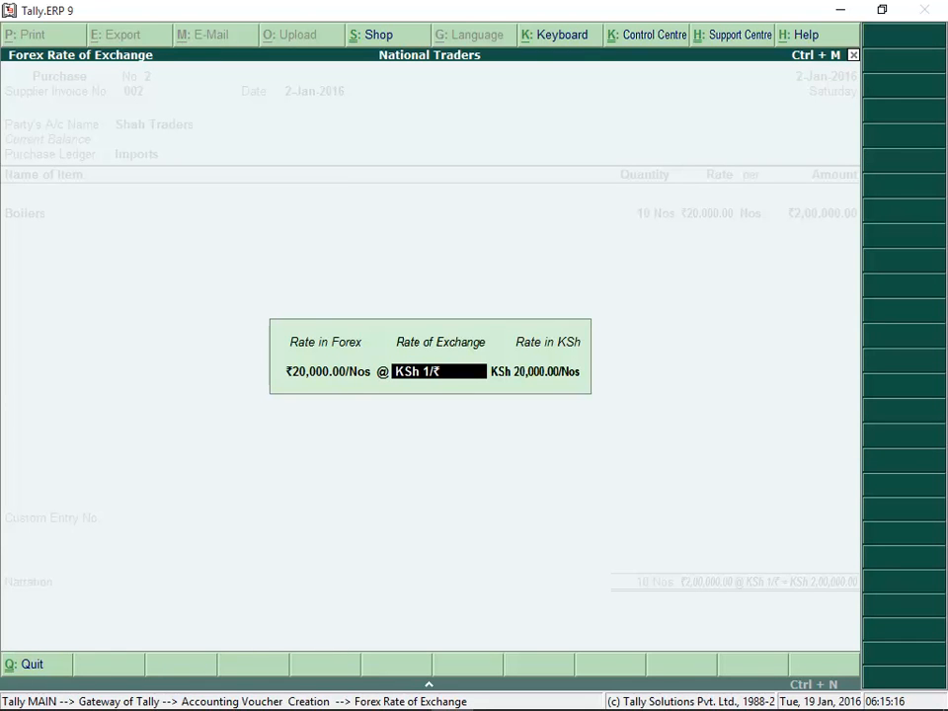
{"action": "type", "text": "0.66"}
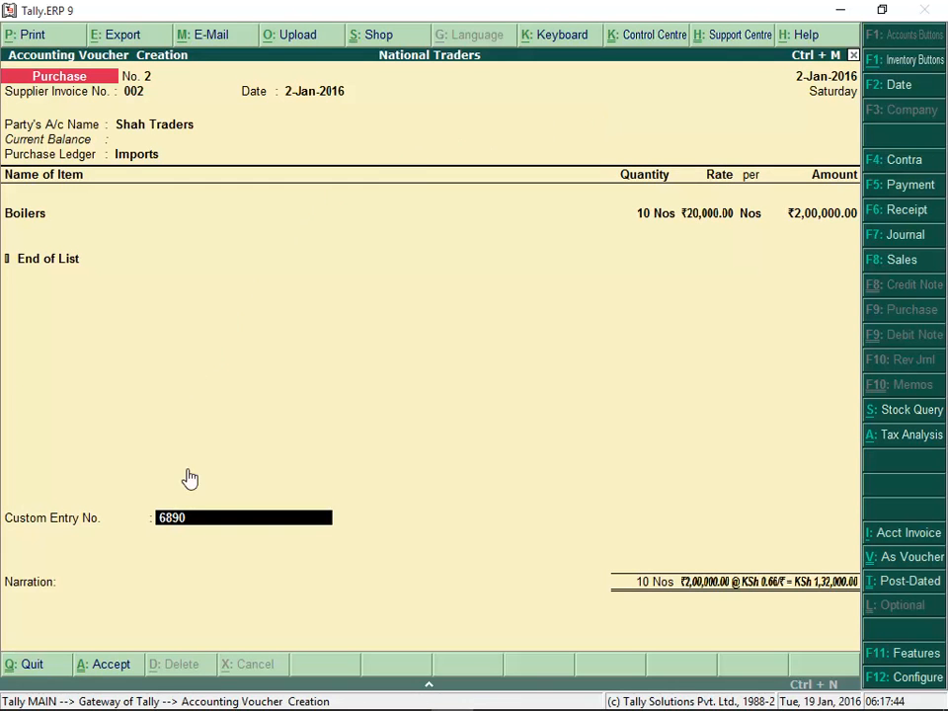
{"action": "key", "text": "Return"}
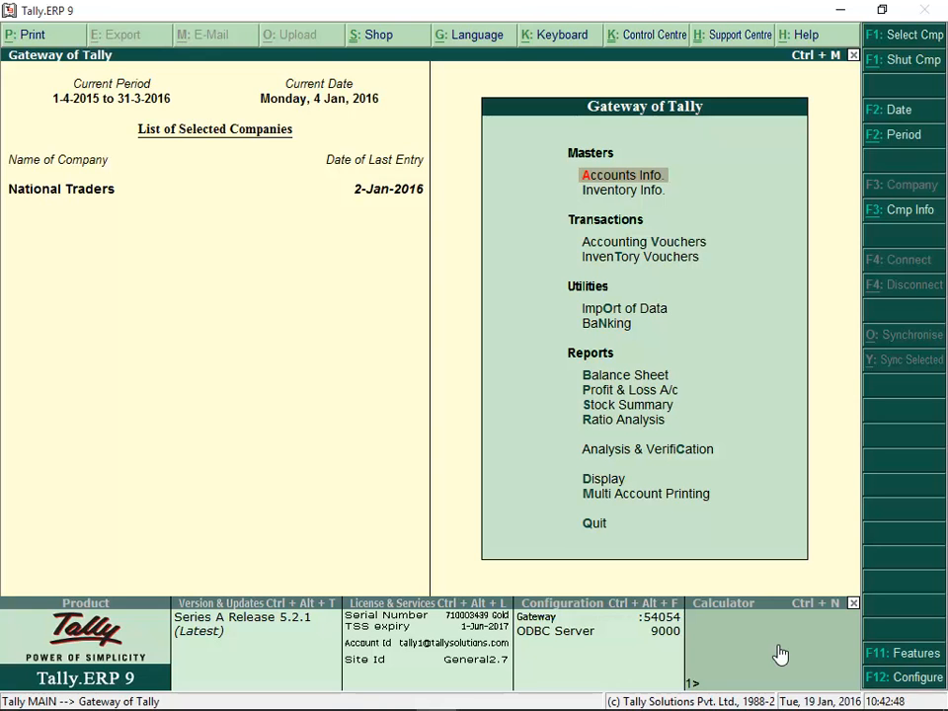
Enable debit/credit notes with invoice mode for both credit and debit notes in the company's accounting features, and save
{"action": "left_click", "coordinate": [892, 664]}
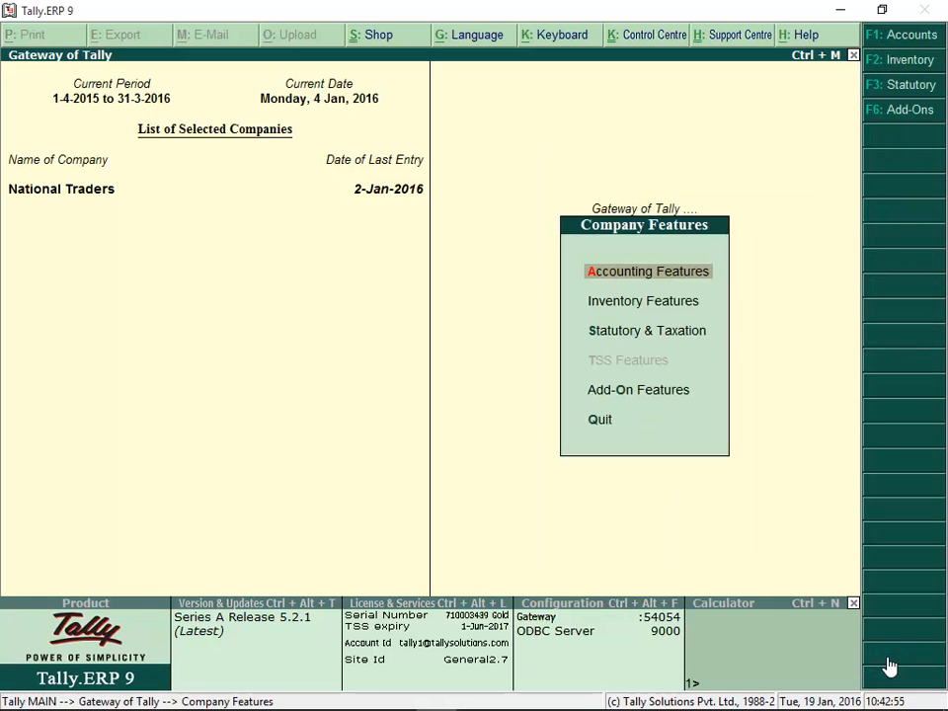
{"action": "left_click", "coordinate": [622, 284]}
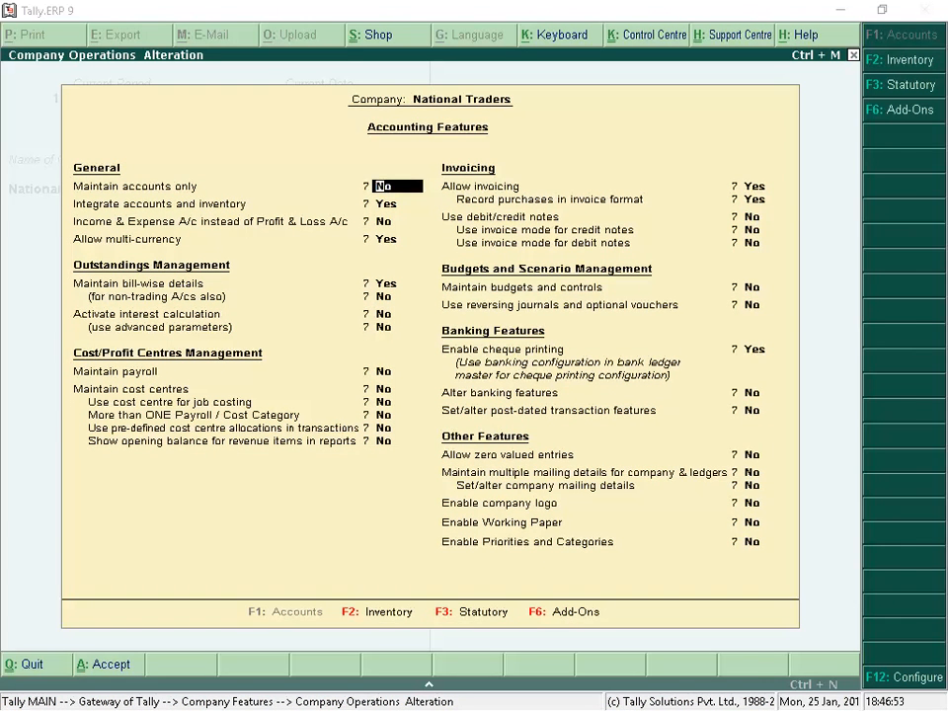
{"action": "left_click", "coordinate": [751, 221]}
{"action": "type", "text": "Y"}
{"action": "key", "text": "Return"}
{"action": "type", "text": "Y"}
{"action": "key", "text": "Return"}
{"action": "type", "text": "Y"}
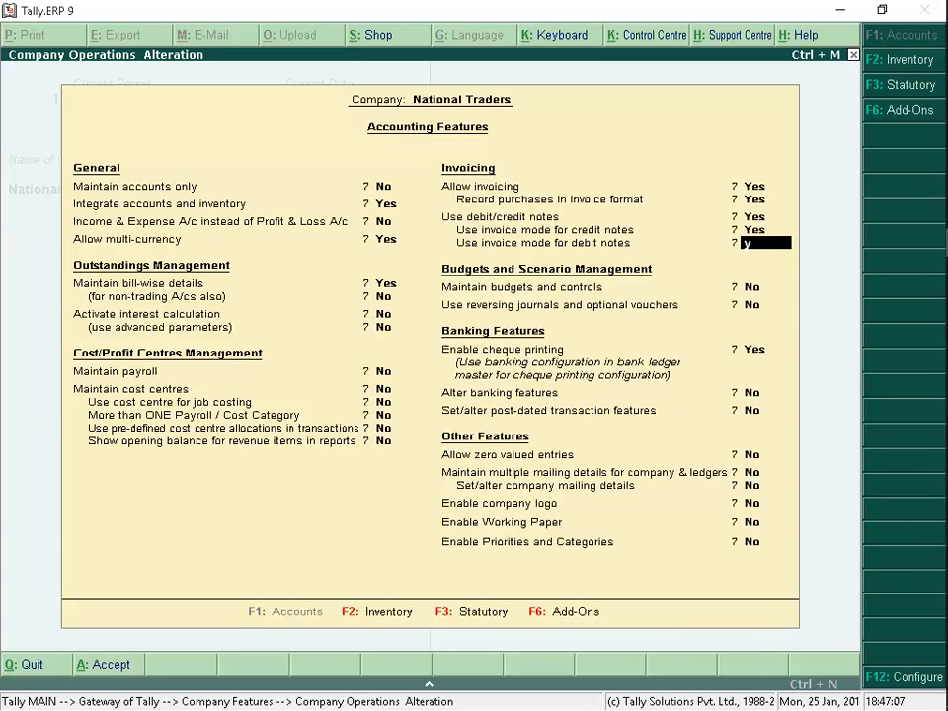
{"action": "key", "text": "ctrl+a"}
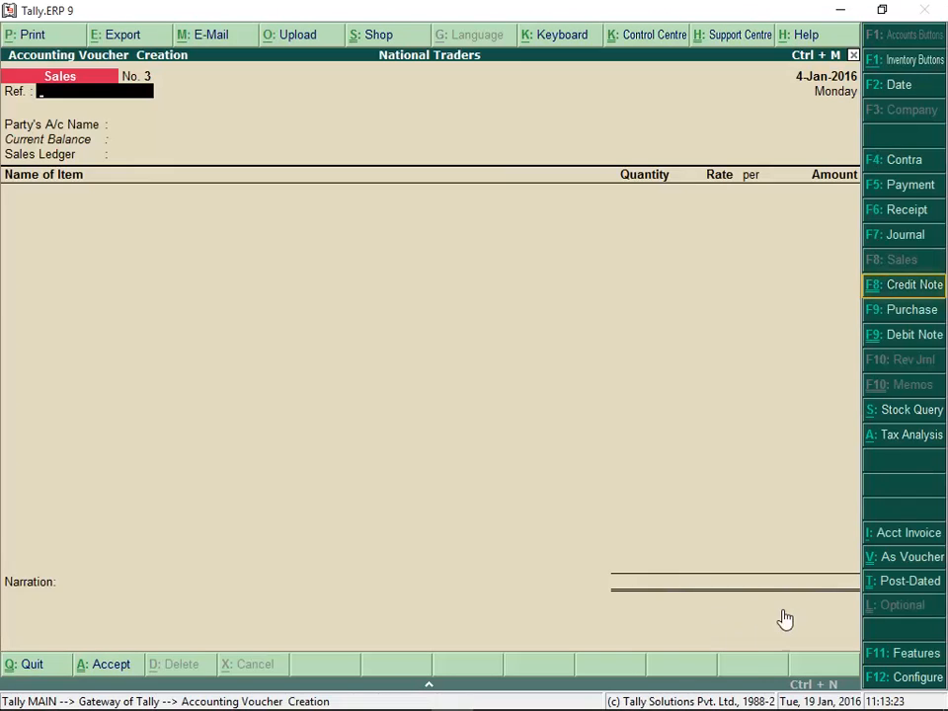
Record a credit note for ABC Company returning 10 Nos of HP A10 5220 at 32,000.00 with VAT, using the EFP device
{"action": "left_click", "coordinate": [916, 286]}
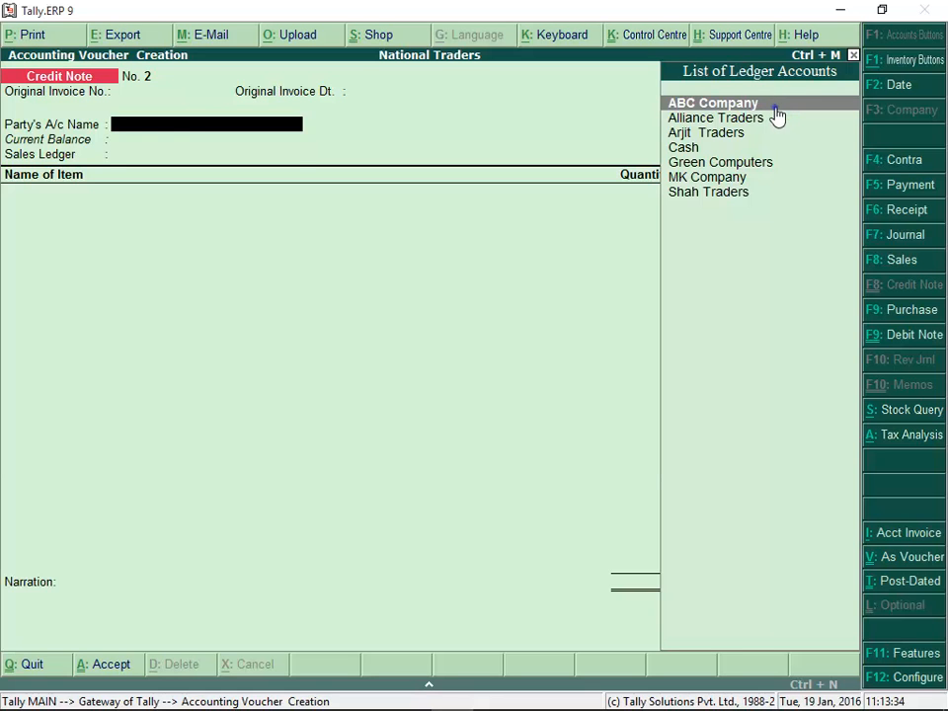
{"action": "key", "text": "Return"}
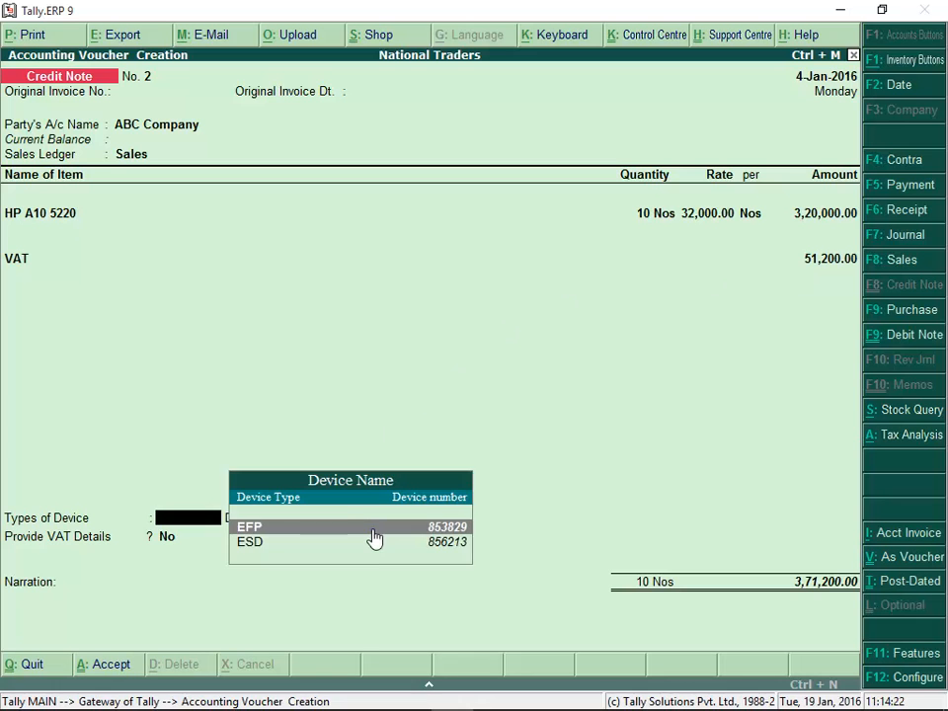
{"action": "left_click", "coordinate": [374, 538]}
{"action": "left_click", "coordinate": [261, 538]}
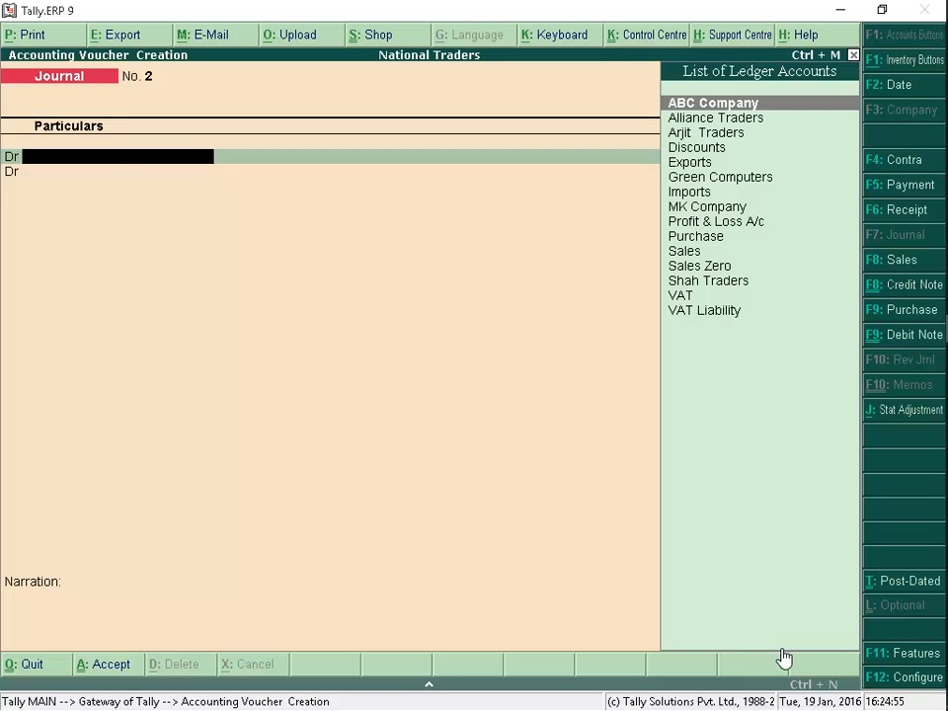
Mark the journal voucher as a statutory adjustment for Increasing Input Tax with Vat Withheld as the additional details
{"action": "left_click", "coordinate": [920, 419]}
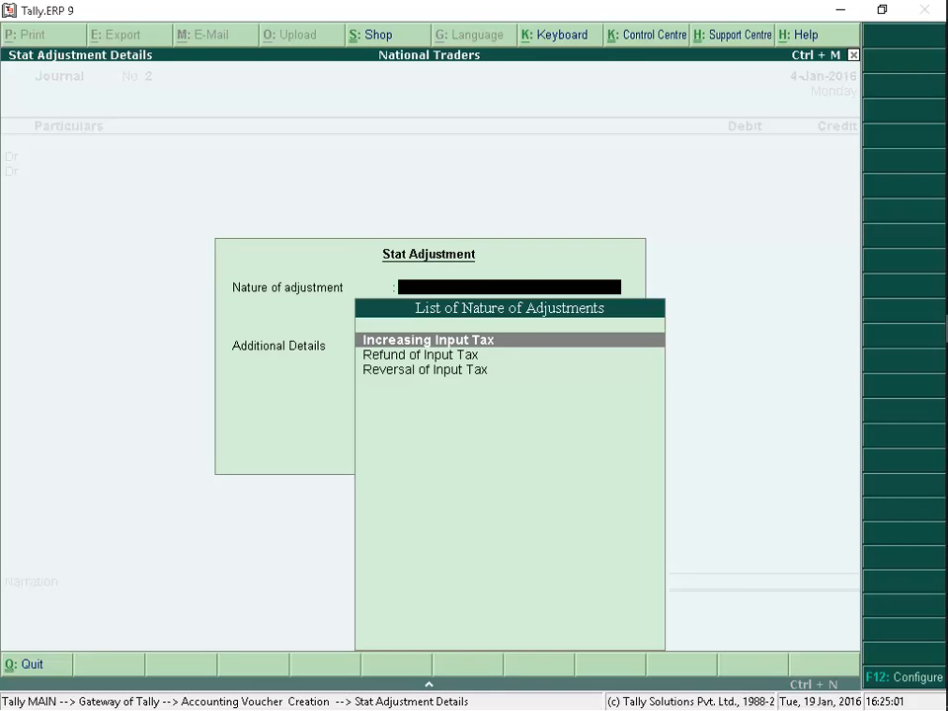
{"action": "left_click", "coordinate": [656, 341]}
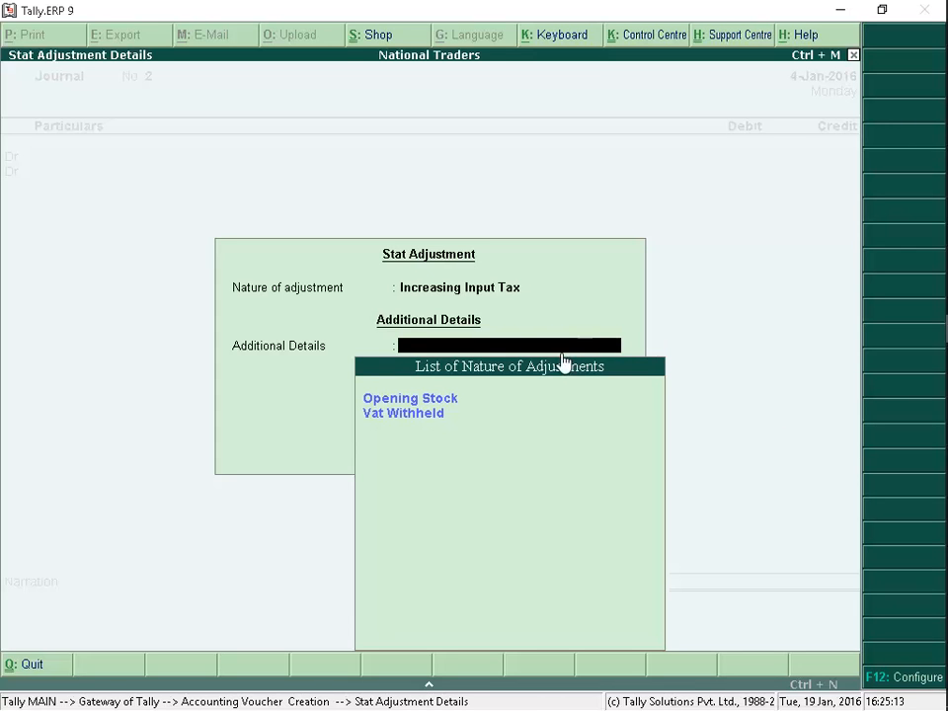
{"action": "left_click", "coordinate": [529, 425]}
Debit the VAT ledger with 12,000 and credit Arjit Traders with the same amount in the journal voucher
{"action": "key", "text": "Down"}
{"action": "key", "text": "Down"}
{"action": "key", "text": "Down"}
{"action": "key", "text": "Down"}
{"action": "key", "text": "Down"}
{"action": "key", "text": "Down"}
{"action": "key", "text": "Down"}
{"action": "key", "text": "Down"}
{"action": "key", "text": "Down"}
{"action": "key", "text": "Down"}
{"action": "key", "text": "Down"}
{"action": "key", "text": "Down"}
{"action": "key", "text": "Down"}
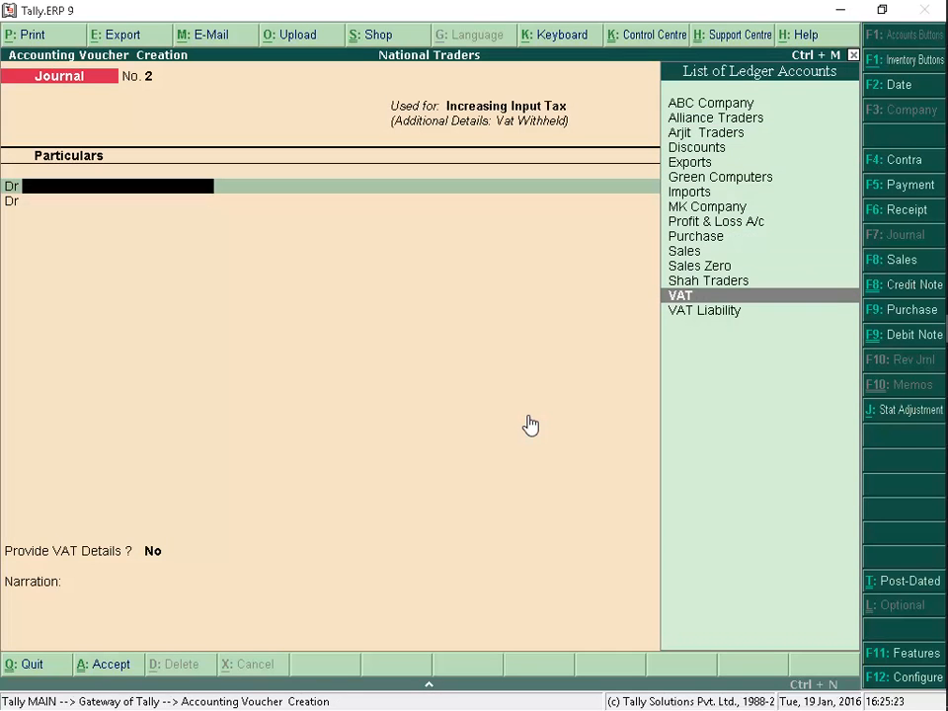
{"action": "key", "text": "Return"}
{"action": "type", "text": "12000"}
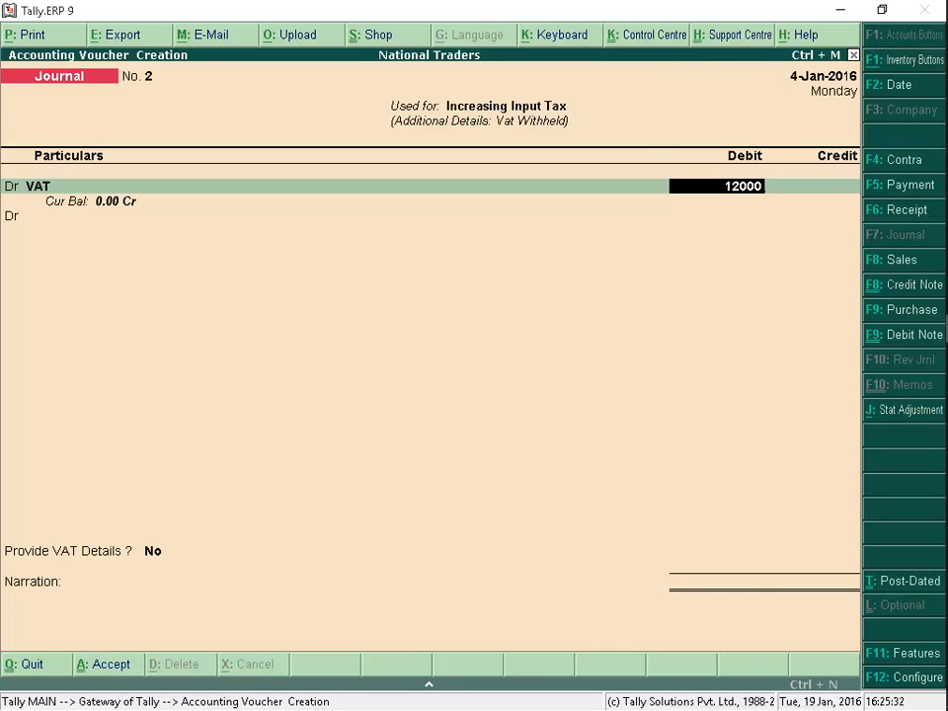
{"action": "key", "text": "Return"}
{"action": "key", "text": "Return"}
{"action": "key", "text": "Down"}
{"action": "key", "text": "Return"}
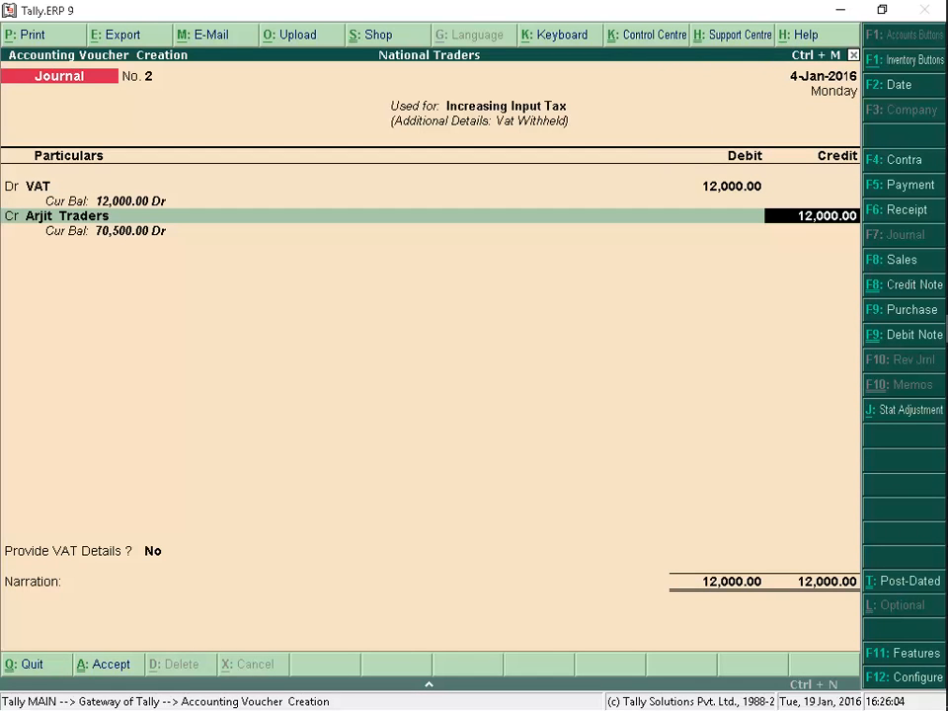
{"action": "key", "text": "Return"}
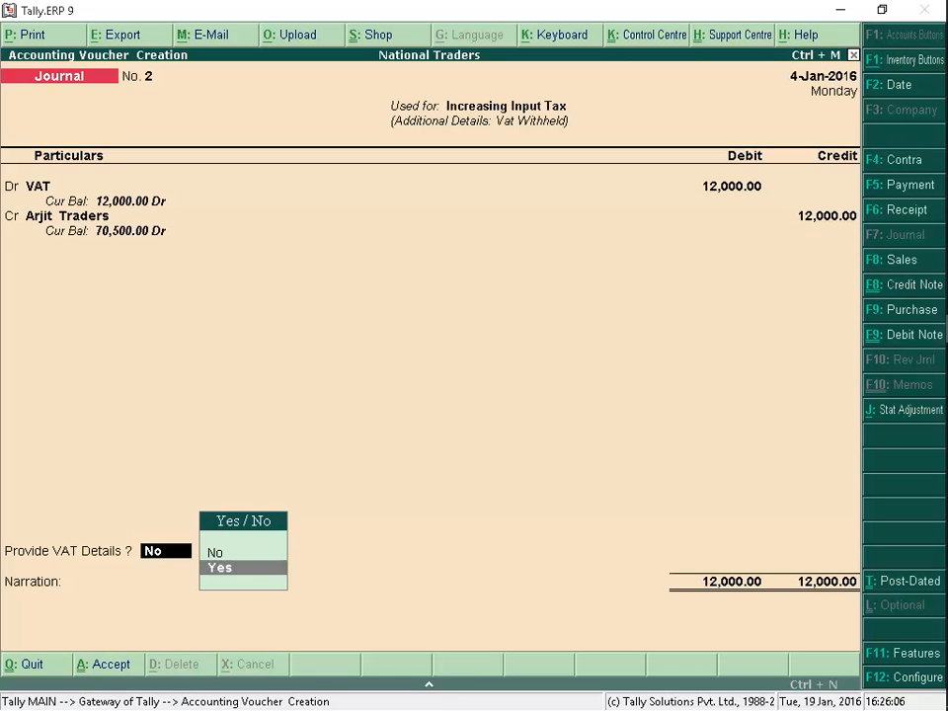
Provide VAT details with Arjit Traders as agent, the withheld certificate number and payment date 1-1-16, and save the journal
{"action": "left_click", "coordinate": [278, 572]}
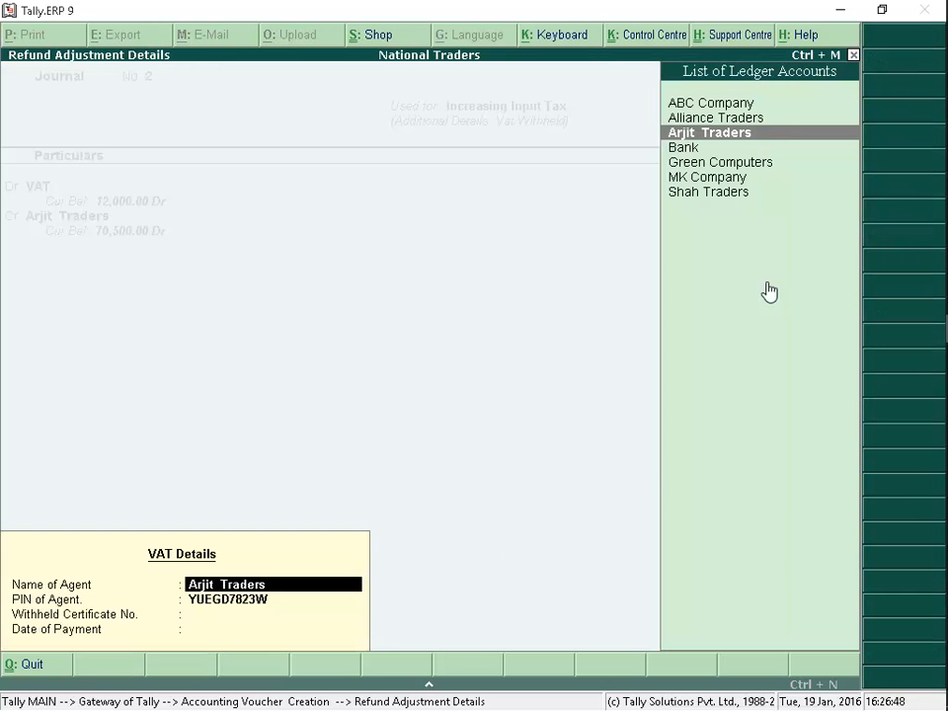
{"action": "left_click", "coordinate": [787, 135]}
{"action": "key", "text": "Return"}
{"action": "type", "text": "78954"}
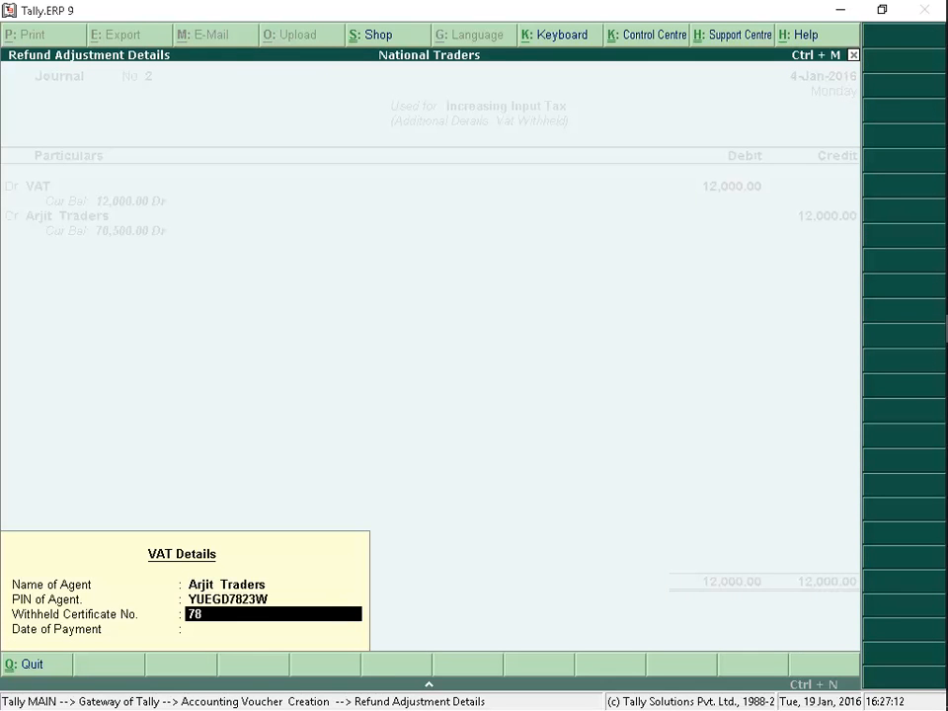
{"action": "key", "text": "Return"}
{"action": "type", "text": "1.1.16"}
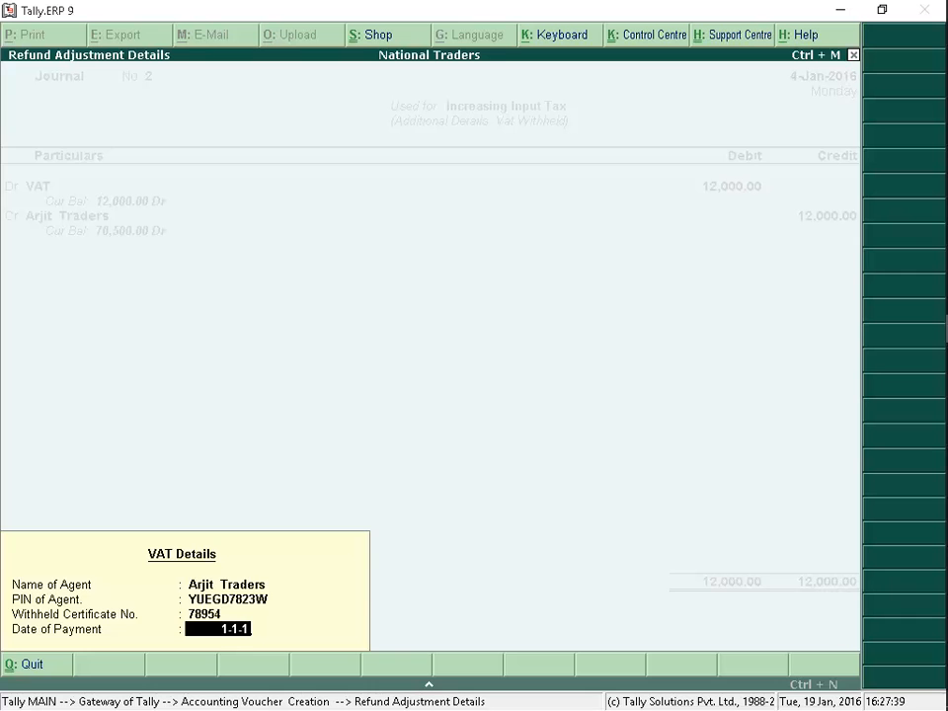
{"action": "key", "text": "Return"}
{"action": "key", "text": "Return"}
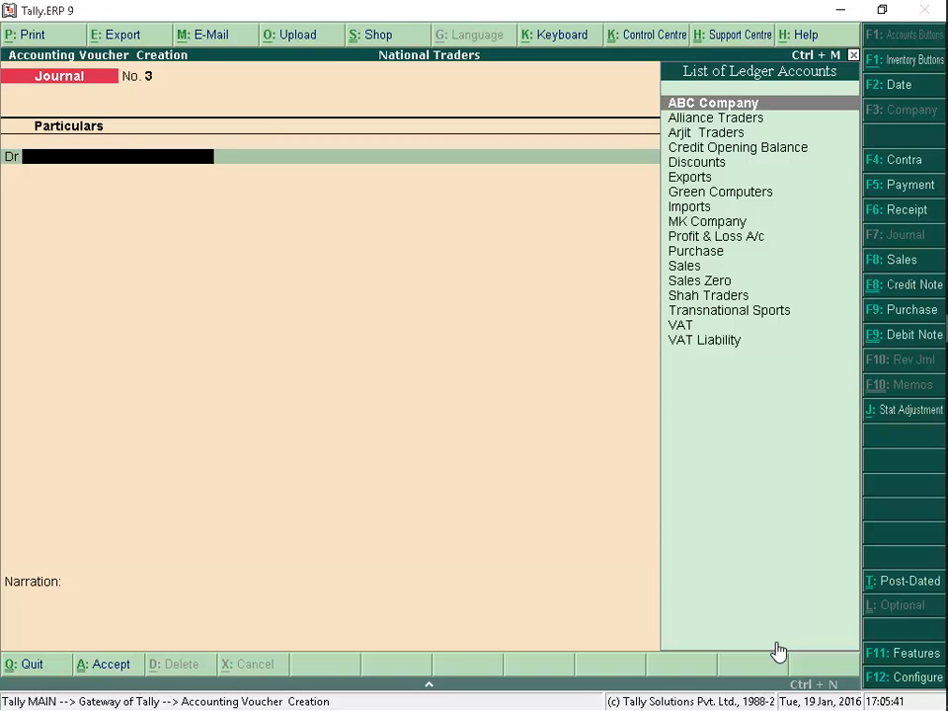
Mark the new journal voucher as a statutory adjustment for Increasing Input Tax with Opening Stock as the additional details
{"action": "left_click", "coordinate": [895, 422]}
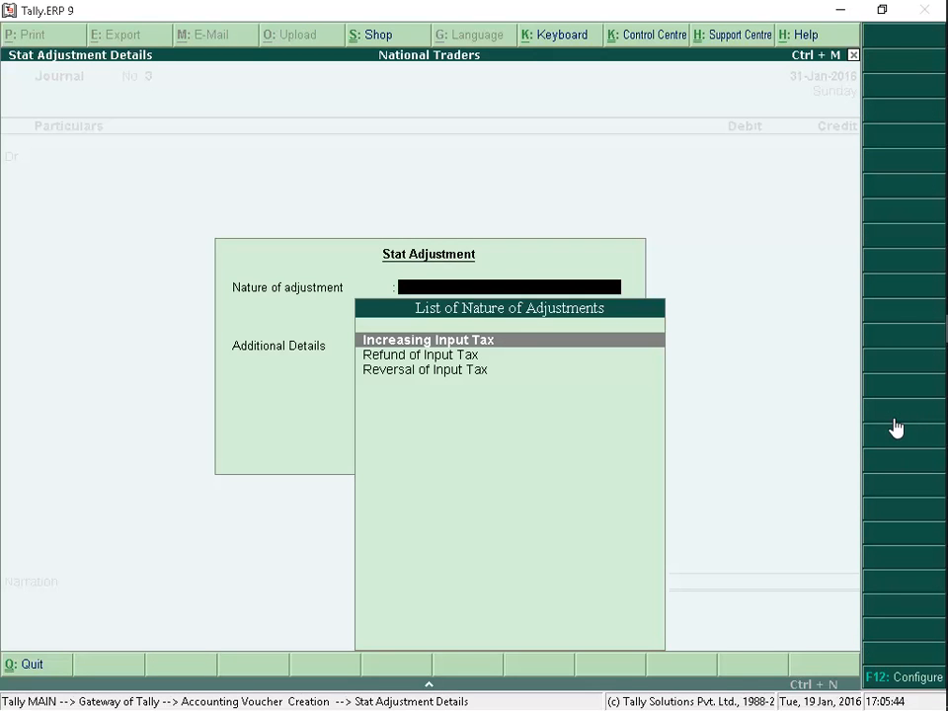
{"action": "left_click", "coordinate": [659, 346]}
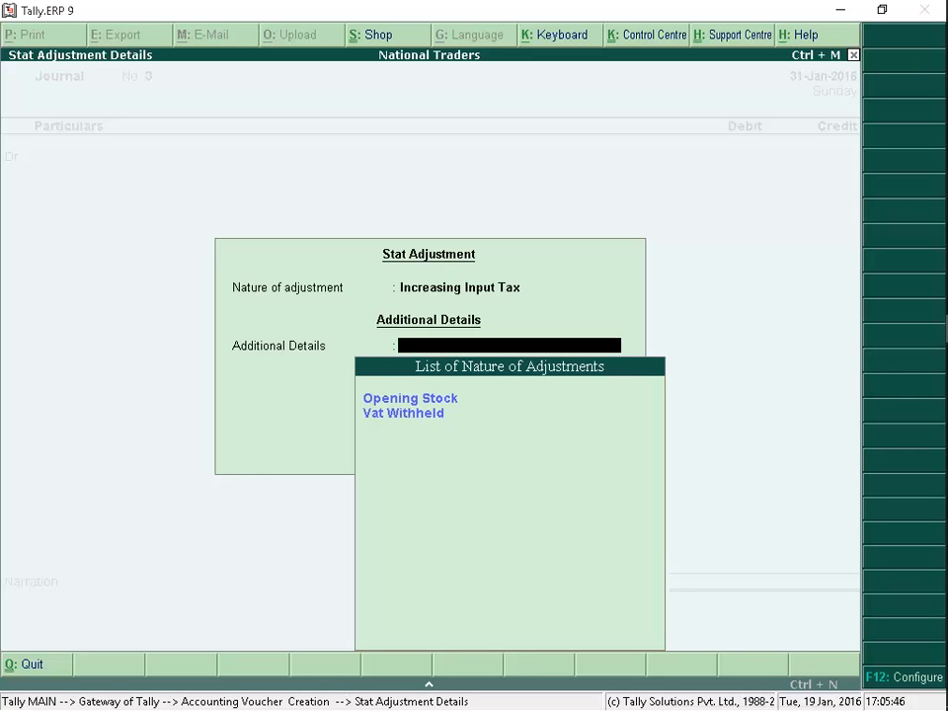
{"action": "left_click", "coordinate": [609, 403]}
{"action": "left_click", "coordinate": [610, 403]}
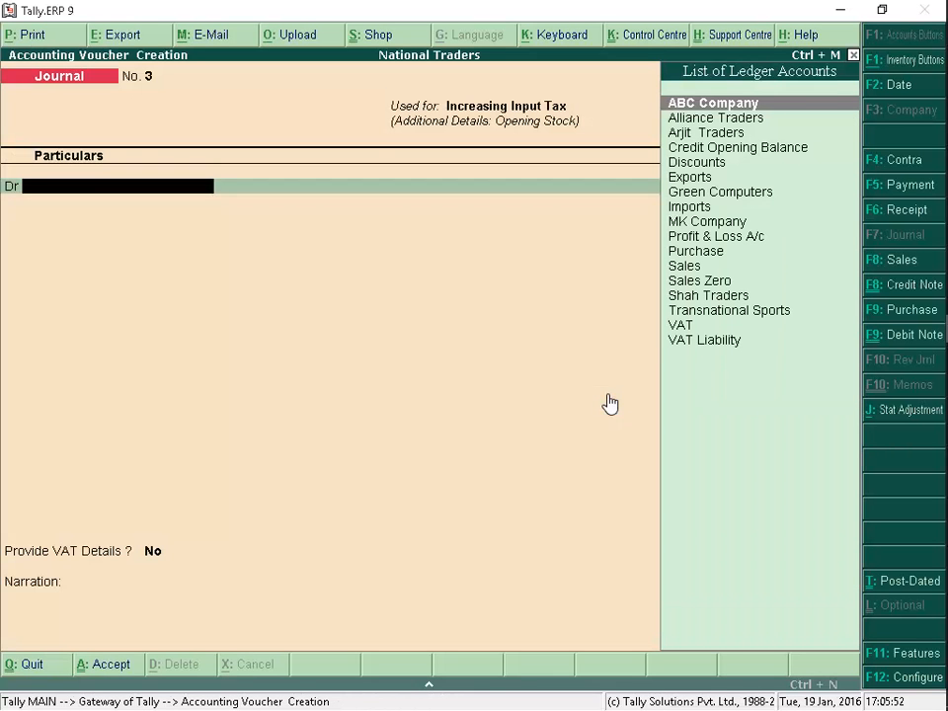
Debit VAT 4,000 against Credit Opening Balance and provide the inventory approval order number in the VAT details
{"action": "left_click", "coordinate": [698, 327]}
{"action": "left_click", "coordinate": [698, 327]}
{"action": "type", "text": "4000"}
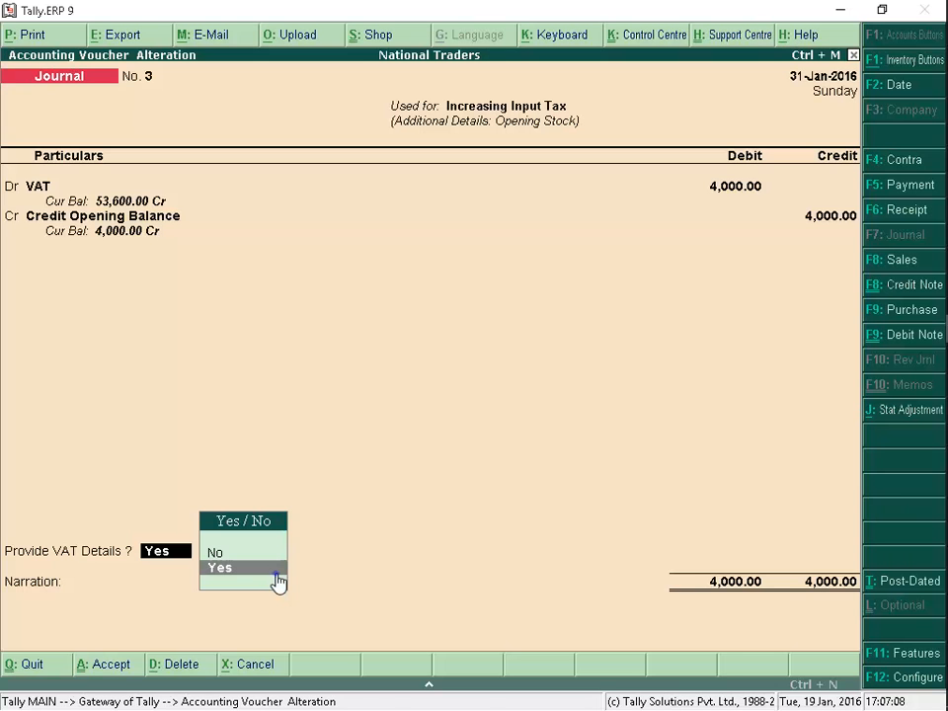
{"action": "left_click", "coordinate": [277, 584]}
{"action": "type", "text": "2331190"}
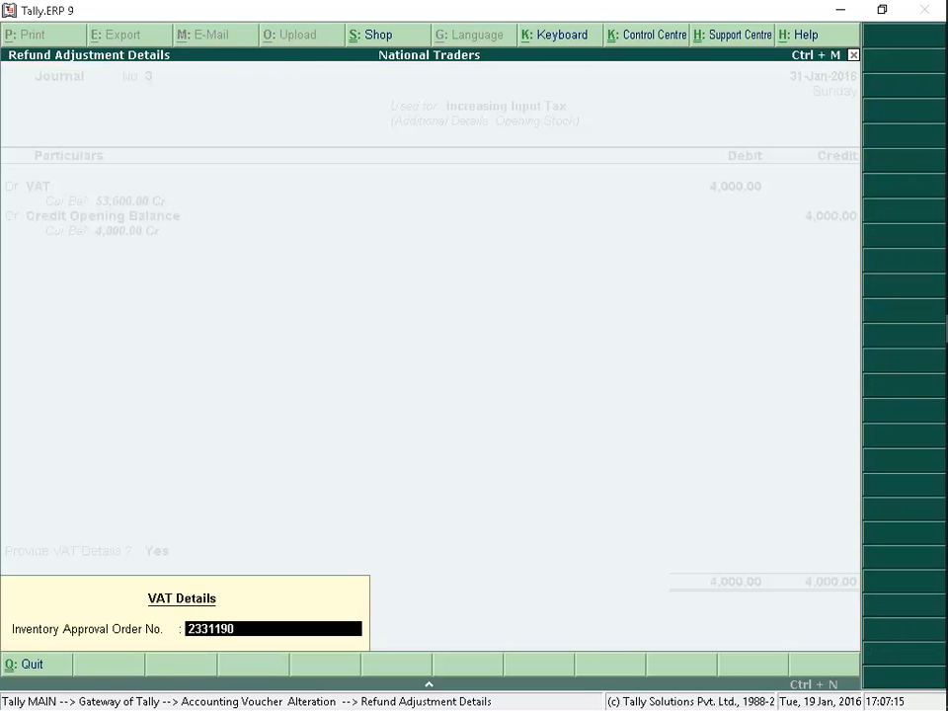
{"action": "key", "text": "Return"}
{"action": "key", "text": "Return"}
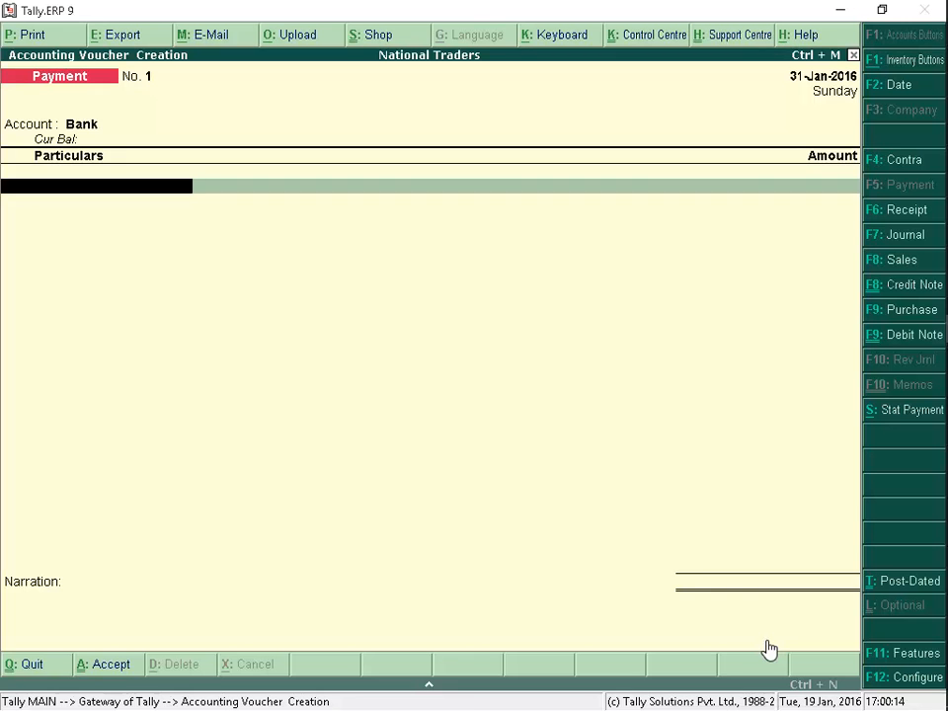
Set the payment voucher up as a Regular statutory payment of VAT for 1-Jan-2016 to 31-Jan-2016
{"action": "left_click", "coordinate": [879, 420]}
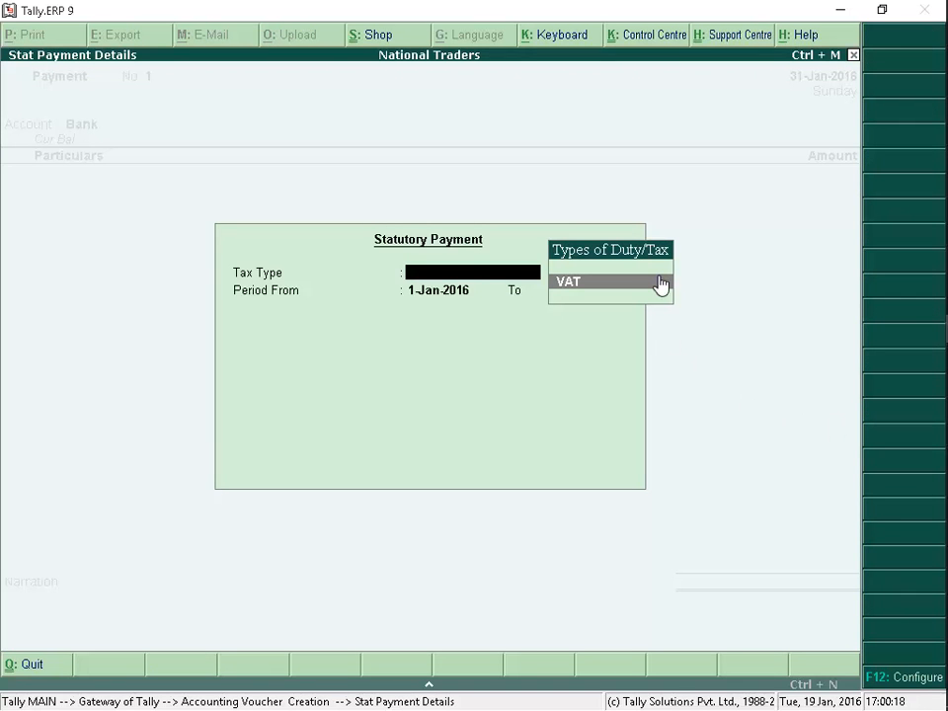
{"action": "key", "text": "Return"}
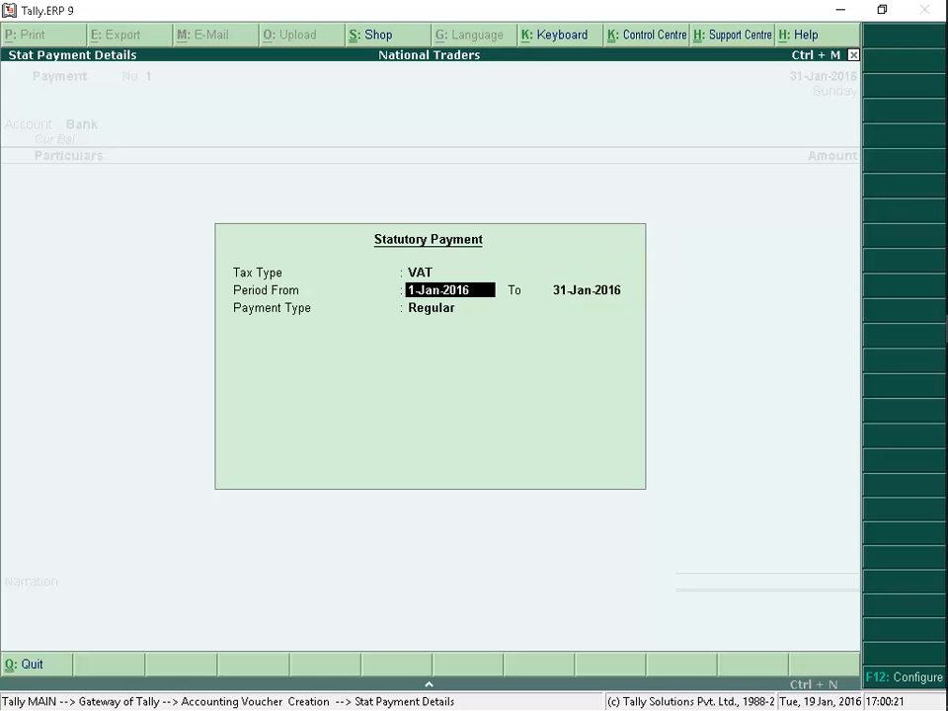
{"action": "key", "text": "Return"}
{"action": "key", "text": "Return"}
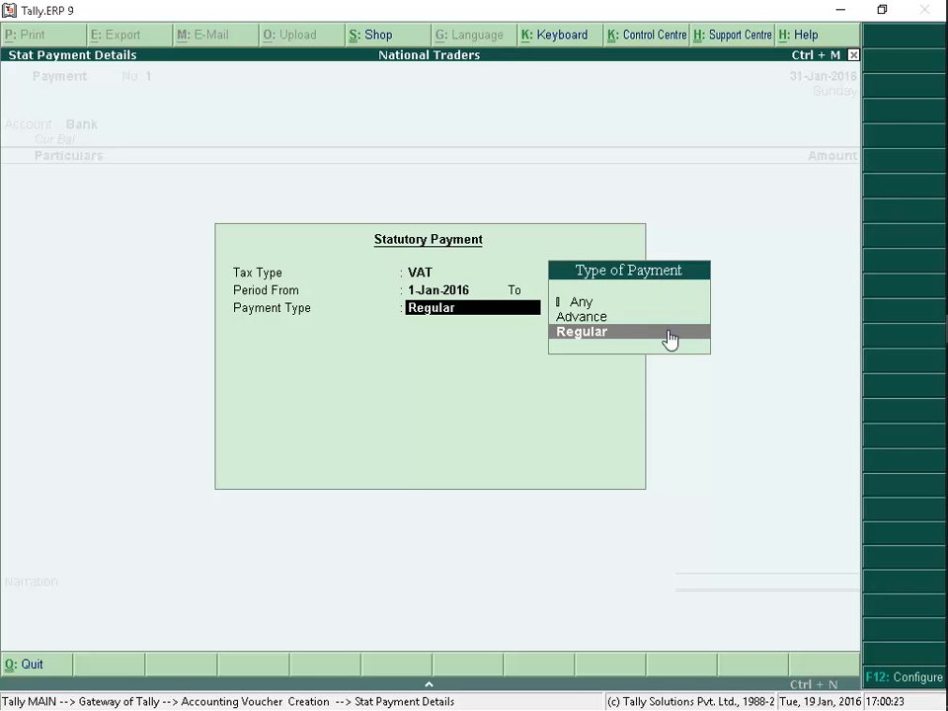
{"action": "key", "text": "Return"}
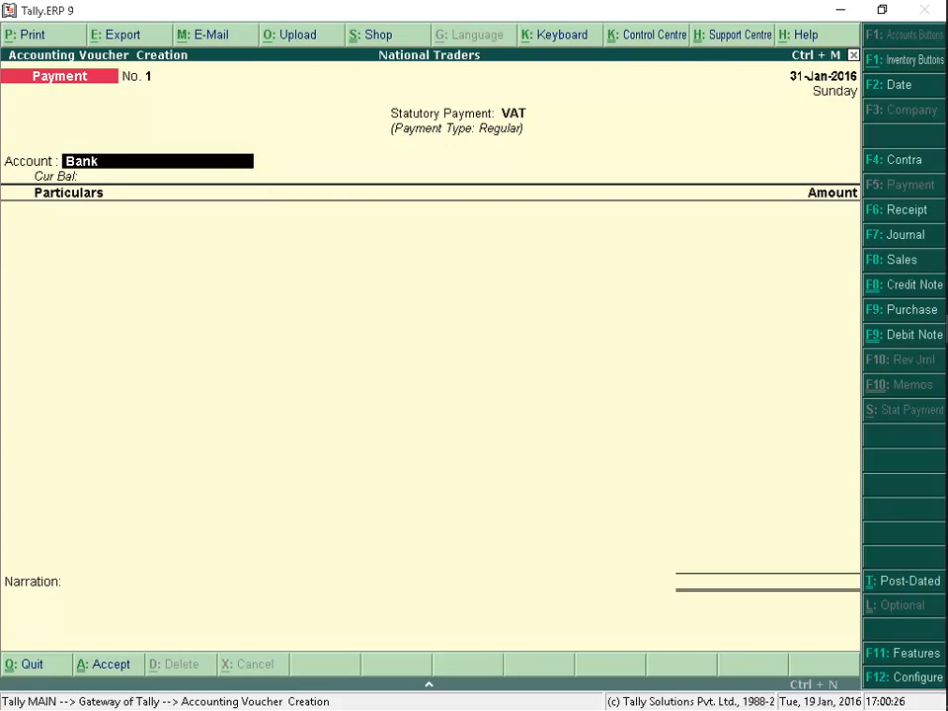
Pay 31,31,360.00 to the VAT ledger from the Bank account in the payment voucher
{"action": "key", "text": "Return"}
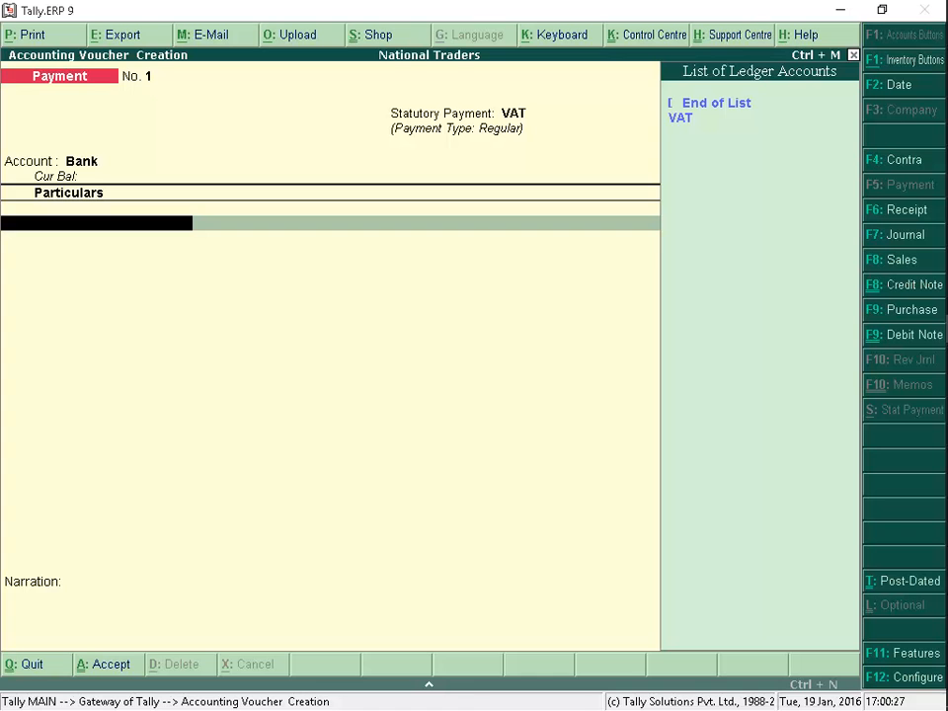
{"action": "left_click", "coordinate": [699, 121]}
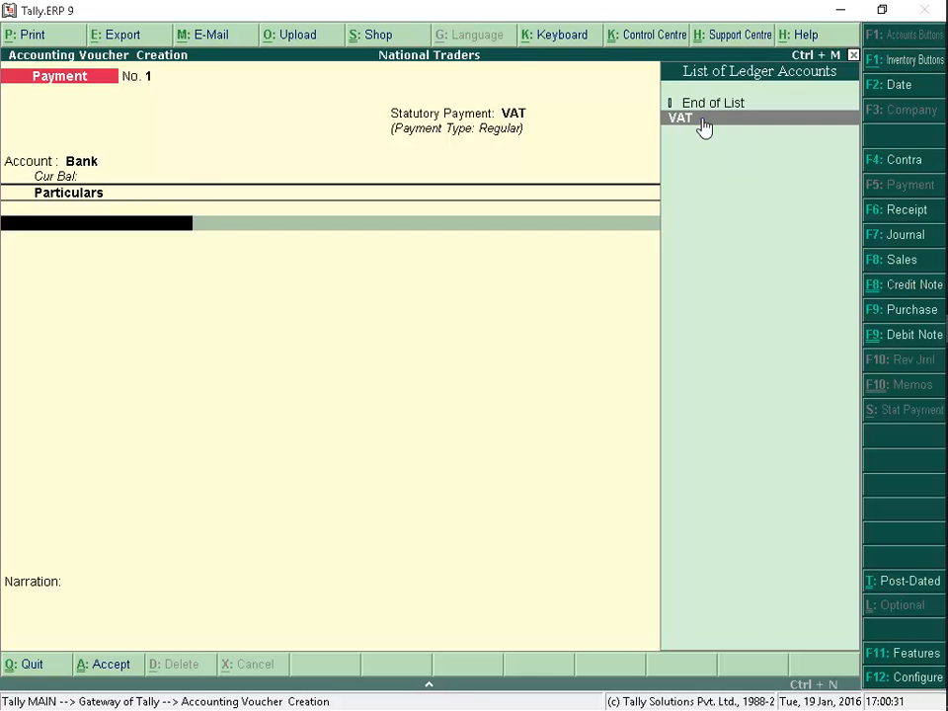
{"action": "key", "text": "Return"}
{"action": "key", "text": "Return"}
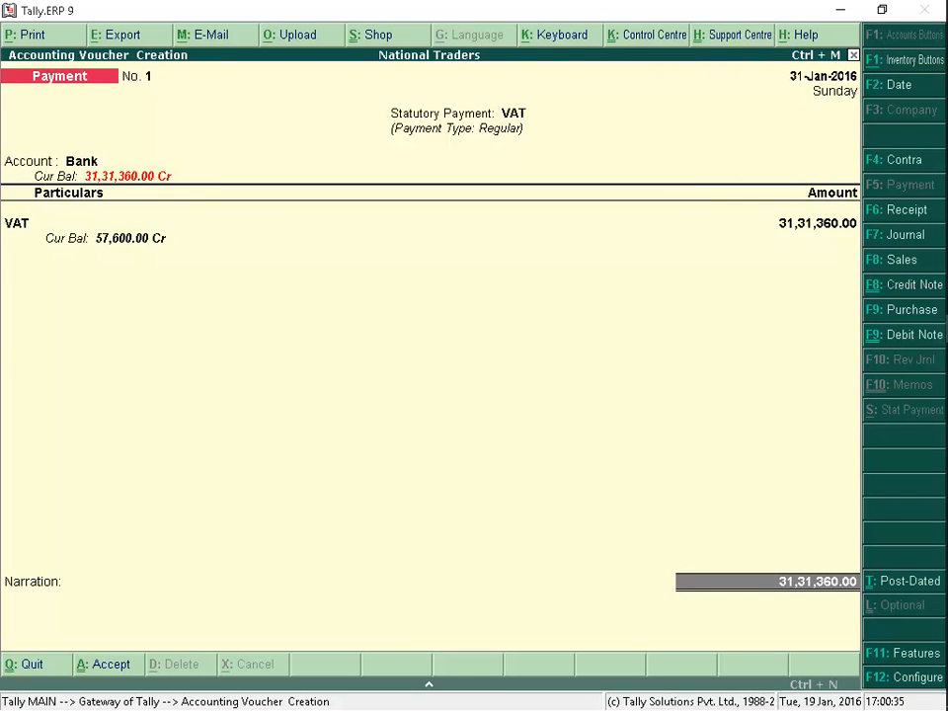
Allocate the payment to a cheque favouring VAT Payment, enter its instrument number, keep A/c Payee crossing dated 31-Jan-2016, and save
{"action": "type", "text": "VAT Payment"}
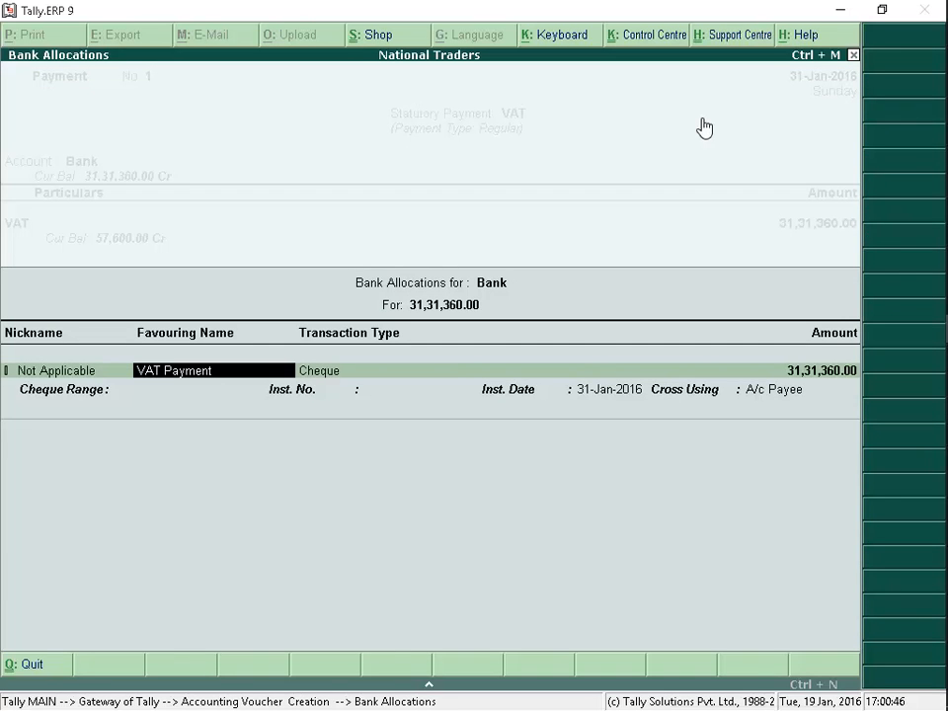
{"action": "key", "text": "Return"}
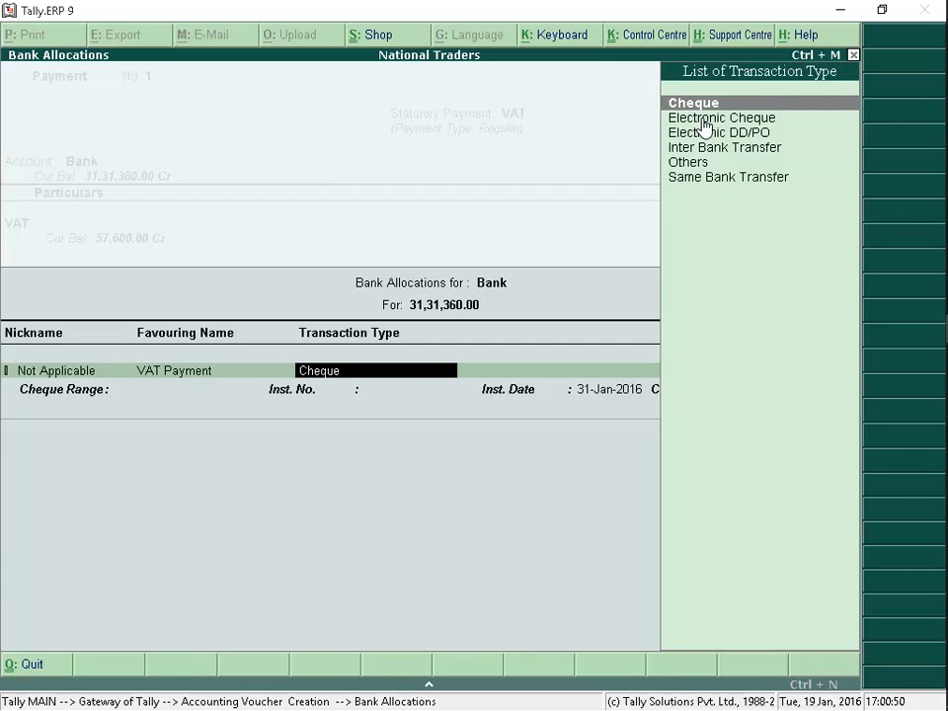
{"action": "key", "text": "Return"}
{"action": "key", "text": "Return"}
{"action": "key", "text": "Return"}
{"action": "type", "text": "234456111"}
{"action": "key", "text": "Return"}
{"action": "key", "text": "Return"}
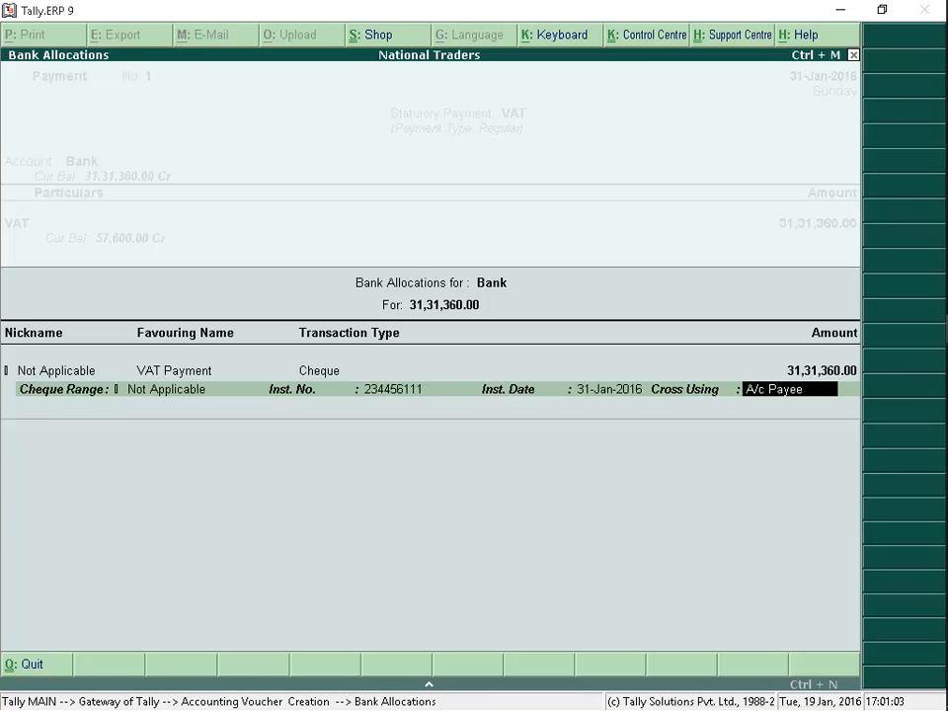
{"action": "key", "text": "Return"}
{"action": "key", "text": "Return"}
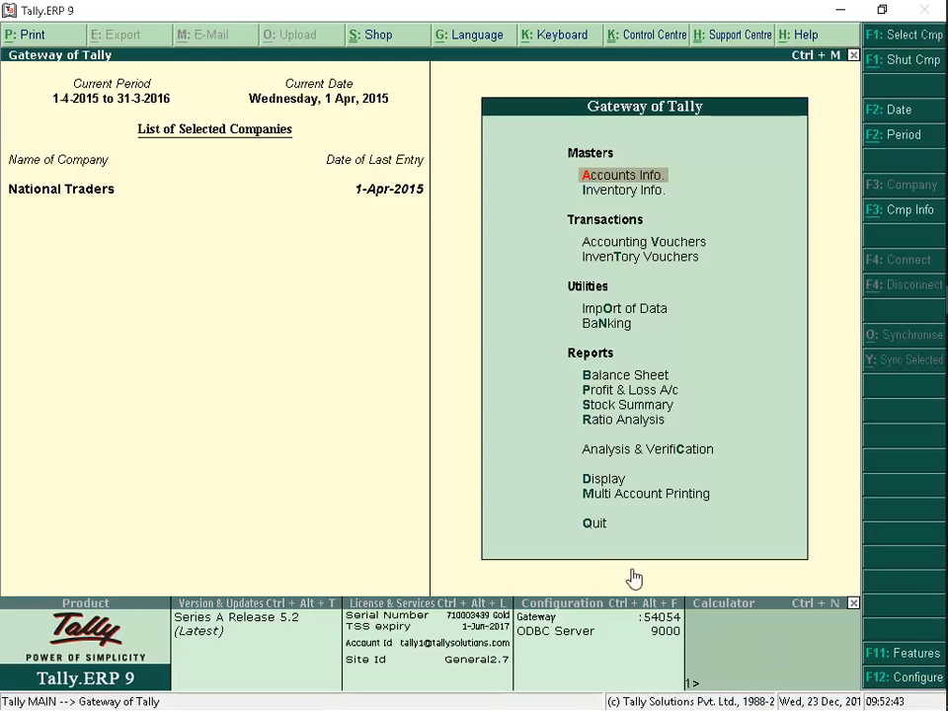
Display the VAT Form-3 statutory report and examine its voucher statistics
{"action": "left_click", "coordinate": [613, 481]}
{"action": "left_click", "coordinate": [613, 481]}
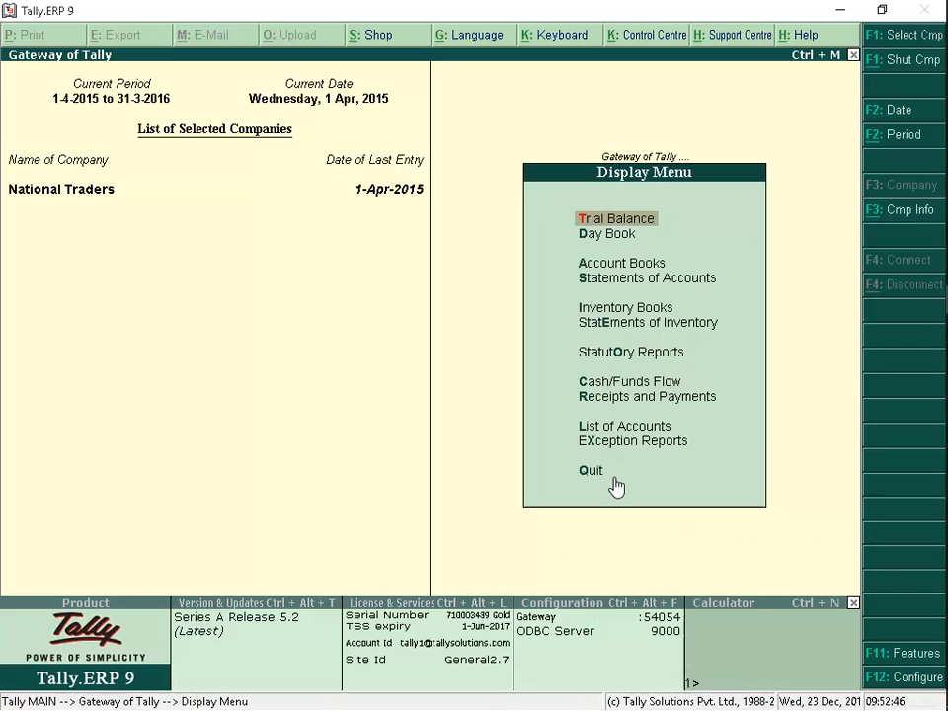
{"action": "left_click", "coordinate": [671, 364]}
{"action": "left_click", "coordinate": [668, 364]}
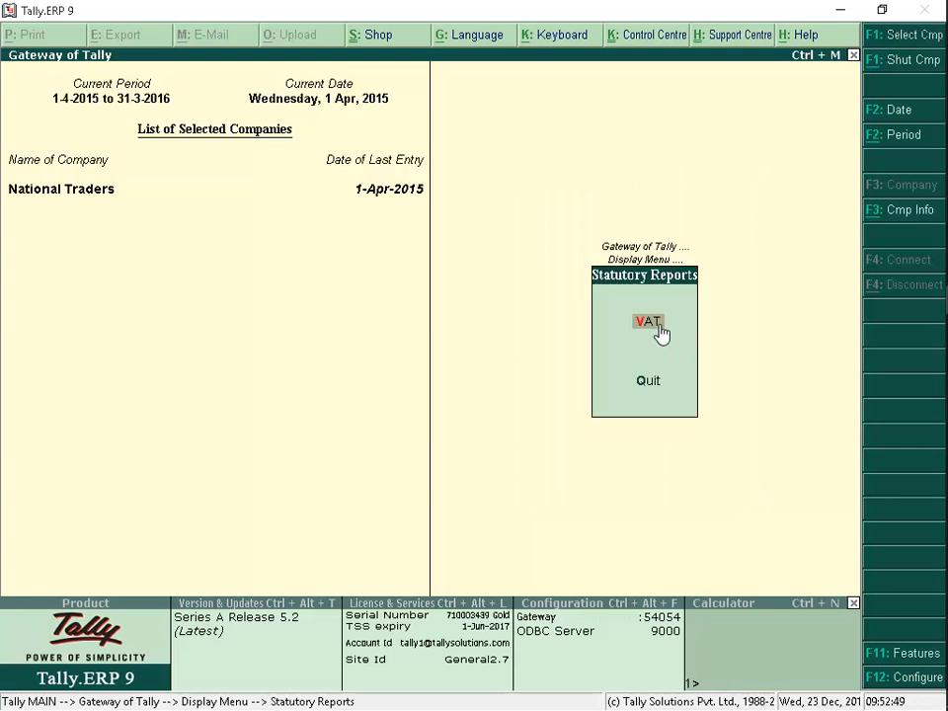
{"action": "left_click", "coordinate": [659, 329]}
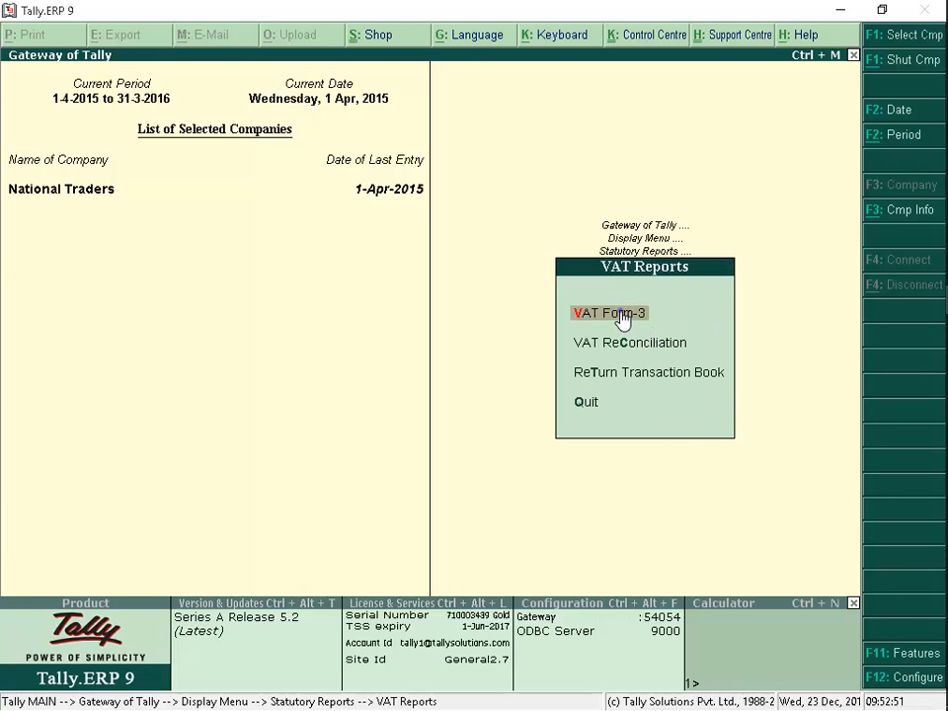
{"action": "left_click", "coordinate": [619, 316]}
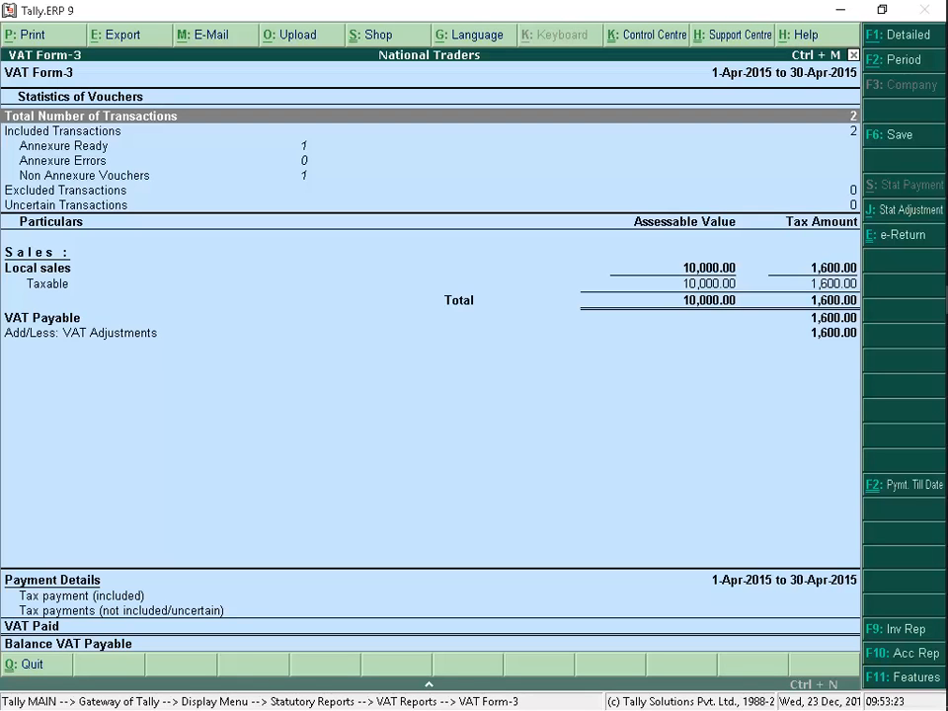
{"action": "key", "text": "Down"}
{"action": "key", "text": "Down"}
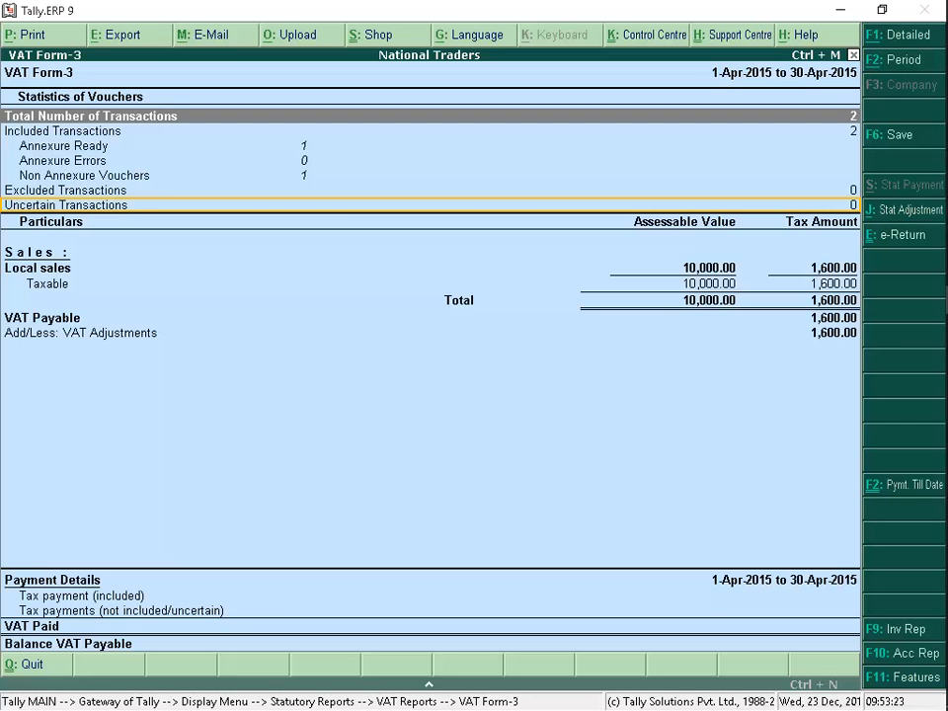
Drill down from the Annexure Ready transactions through General Rated sales to the Nairobi Sports Centre sales voucher and examine its details
{"action": "key", "text": "Down"}
{"action": "key", "text": "Down"}
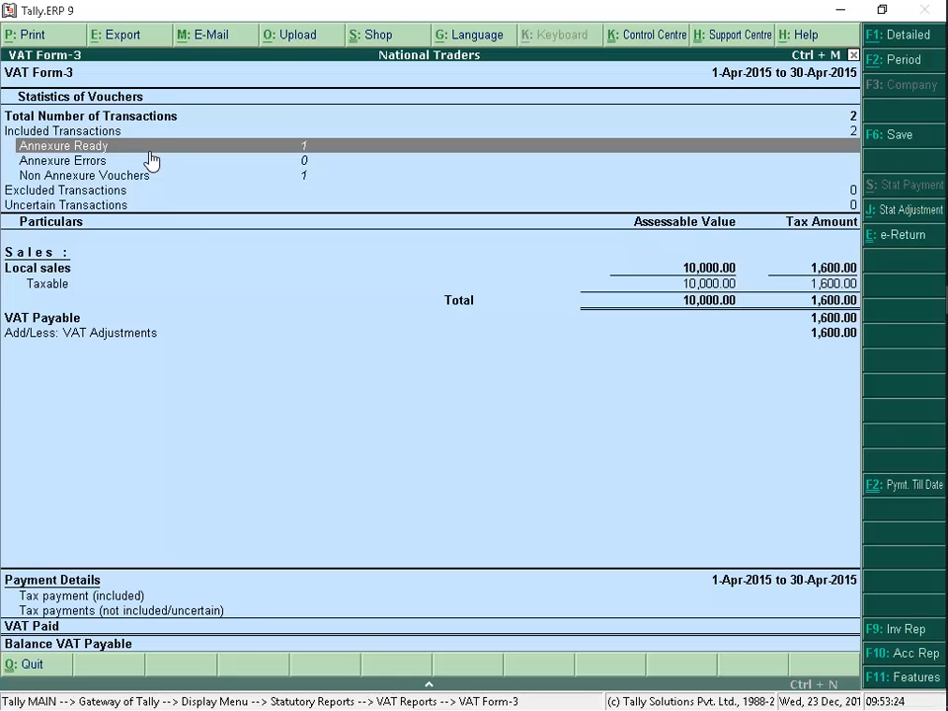
{"action": "key", "text": "Return"}
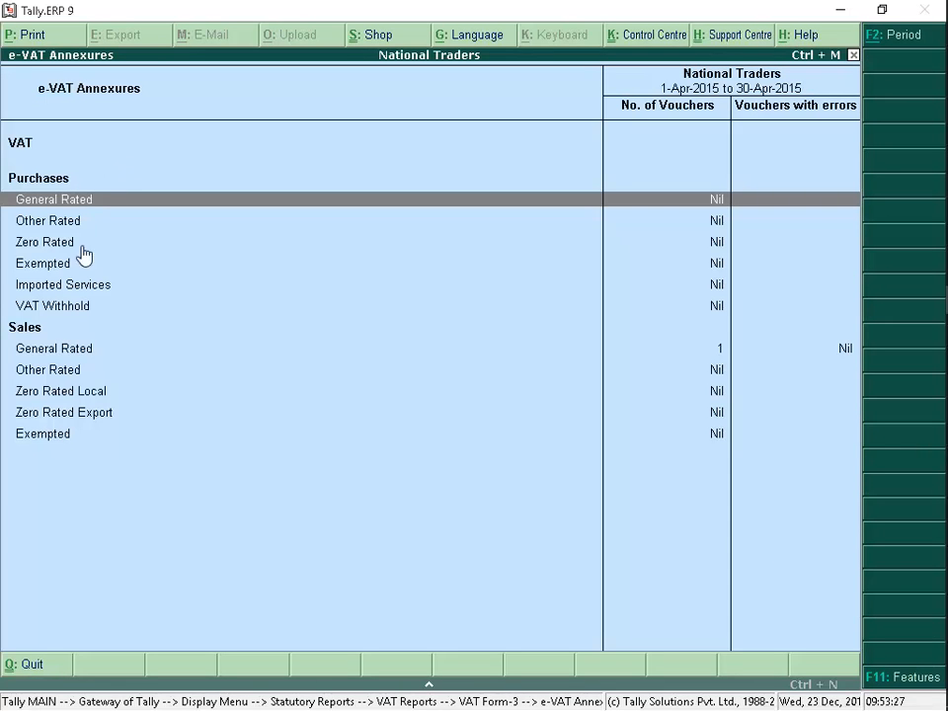
{"action": "left_click", "coordinate": [77, 356]}
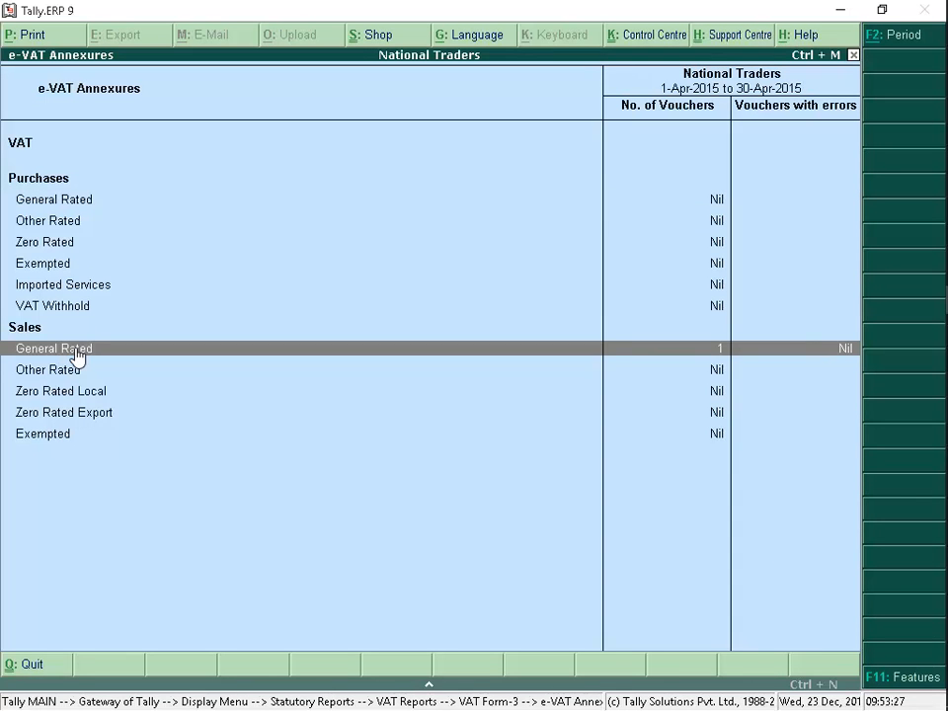
{"action": "key", "text": "Return"}
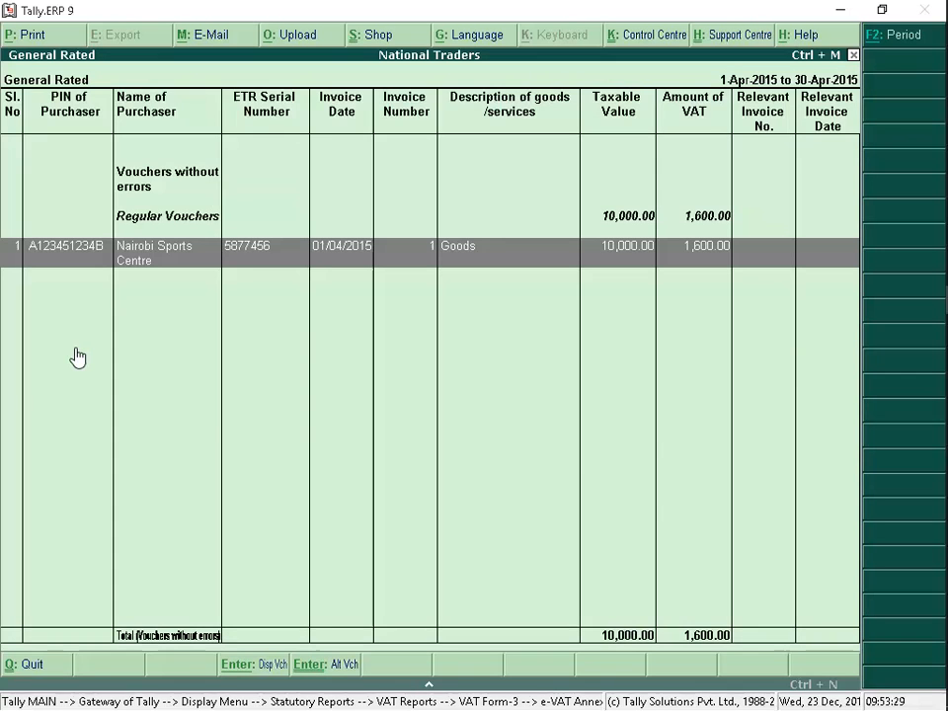
{"action": "key", "text": "Return"}
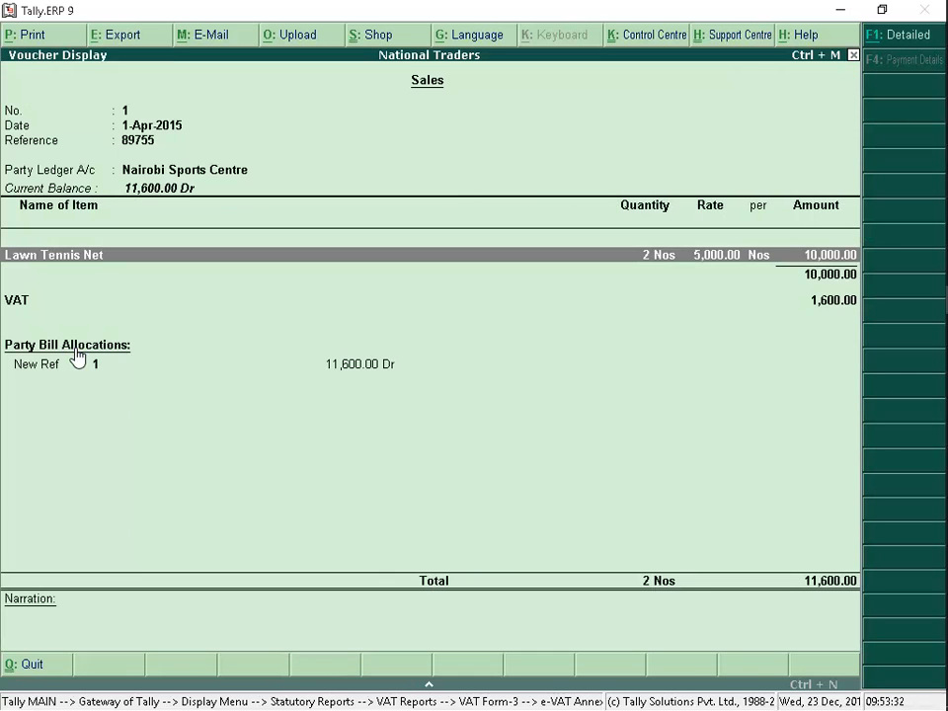
{"action": "key", "text": "Escape"}
{"action": "key", "text": "Escape"}
{"action": "key", "text": "Escape"}
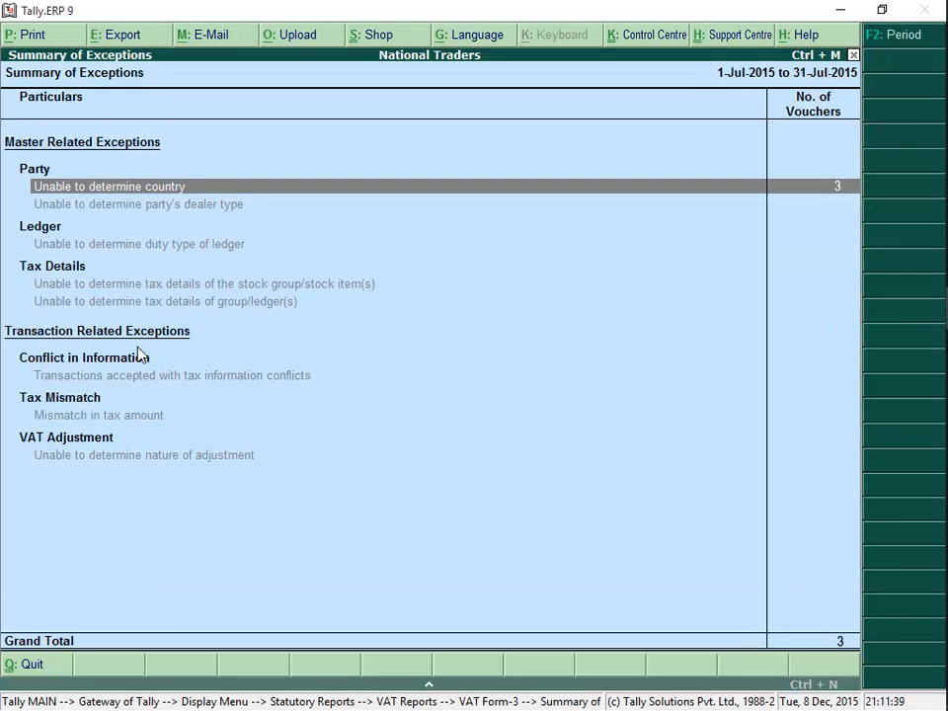
Resolve the "Unable to determine country" exception by setting Frigoken Ltd's location to Kenya and accept the update
{"action": "left_click", "coordinate": [605, 187]}
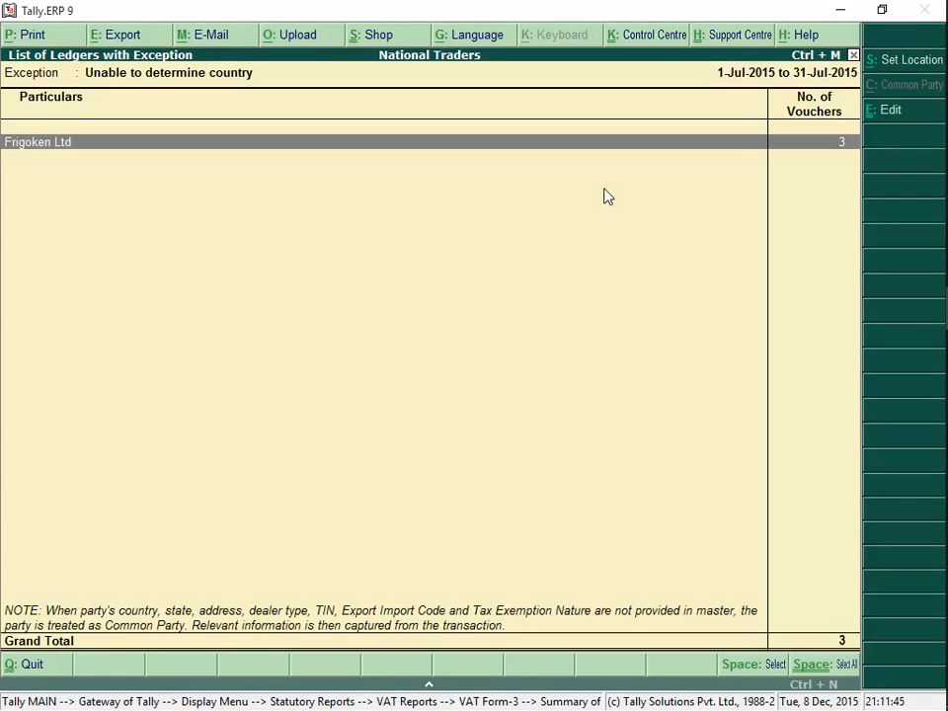
{"action": "left_click", "coordinate": [924, 72]}
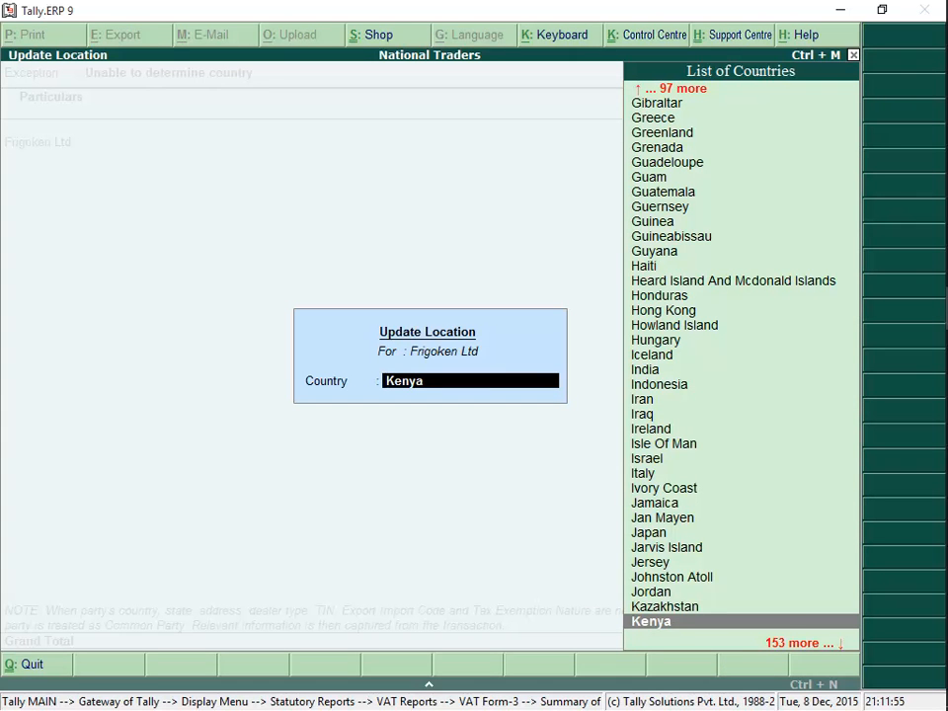
{"action": "left_click", "coordinate": [783, 624]}
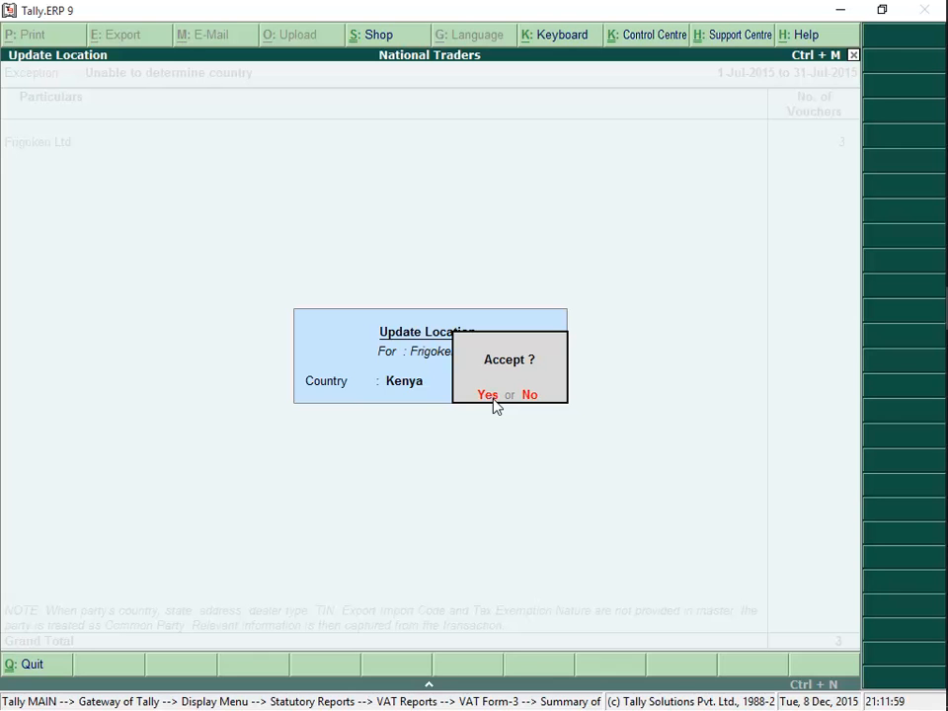
{"action": "left_click", "coordinate": [493, 400]}
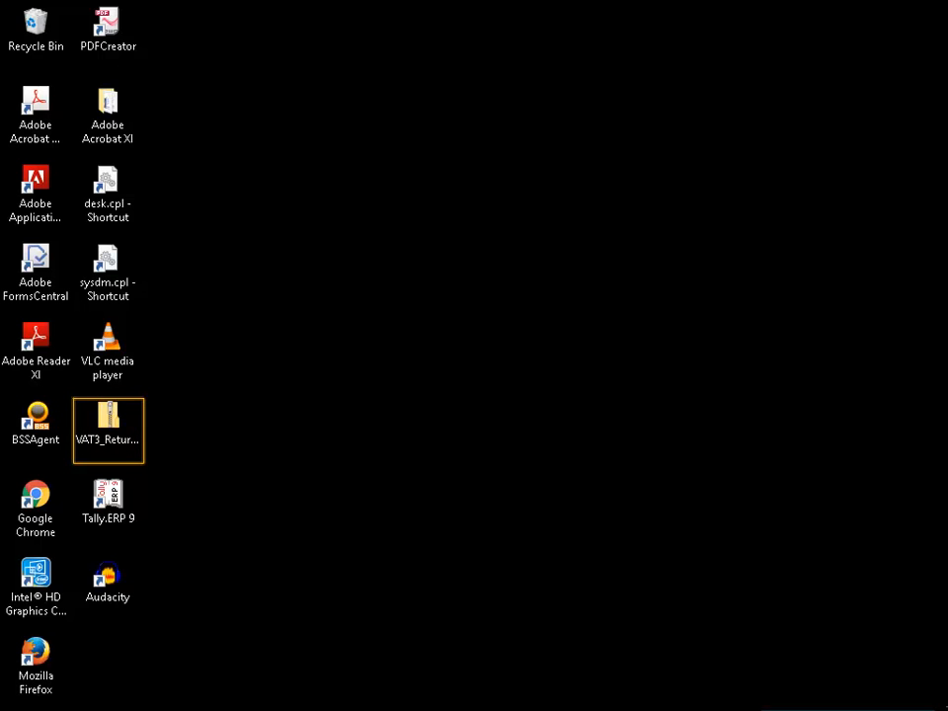
Extract the zipped VAT3_Return template from the desktop, choosing the Tally folder as the destination
{"action": "right_click", "coordinate": [109, 423]}
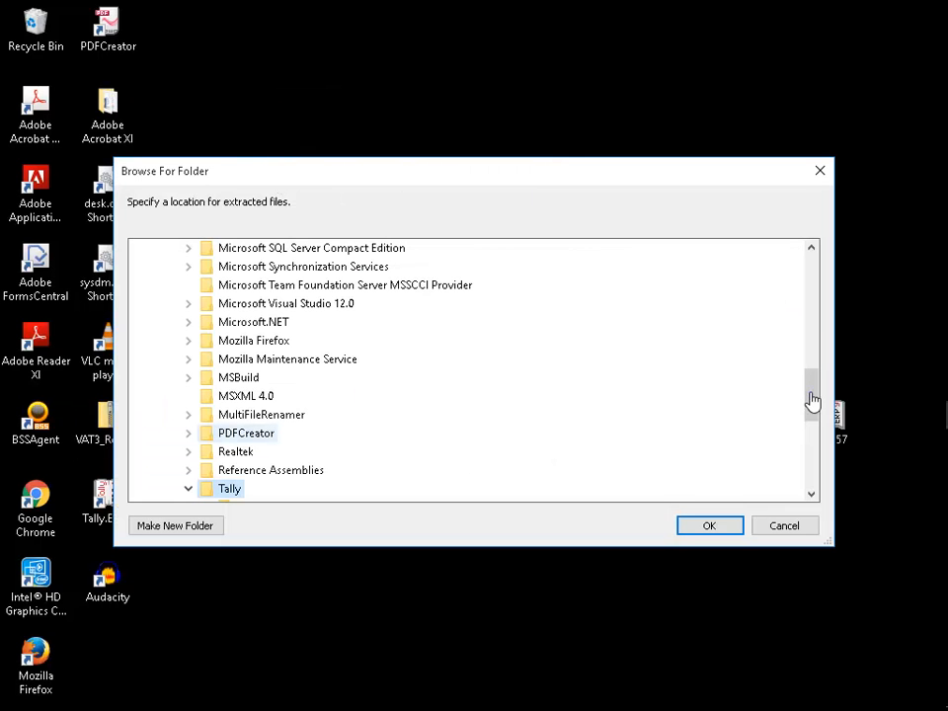
{"action": "scroll", "coordinate": [812, 399], "scroll_direction": "down", "scroll_amount": 2}
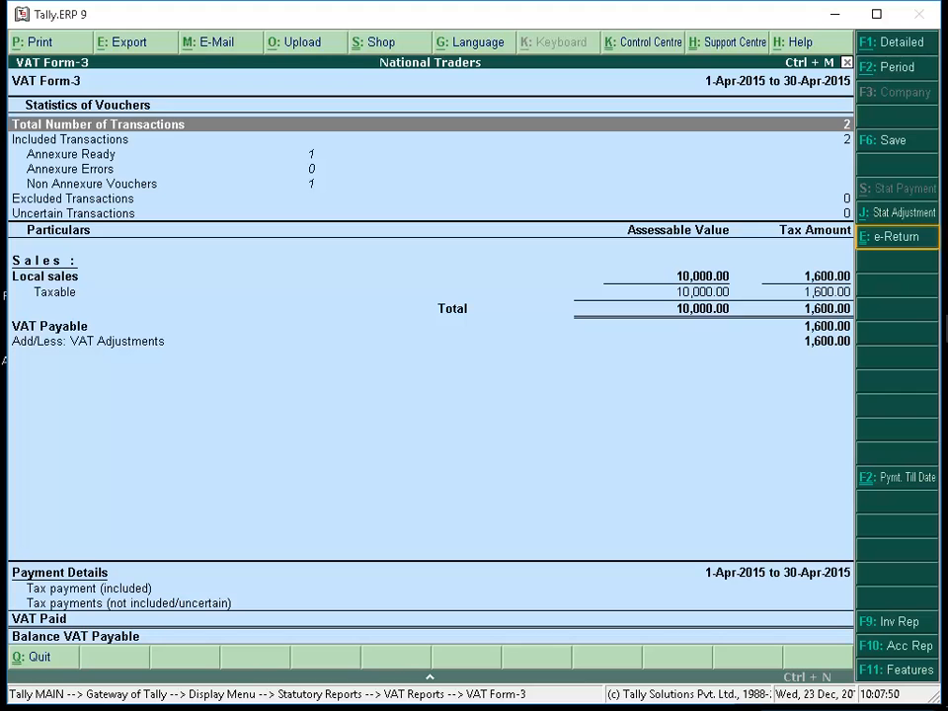
Start the VAT Form-3 e-return export, set Show Number of Rows to Add to Yes, and review the rows needed per sheet
{"action": "key", "text": "Down"}
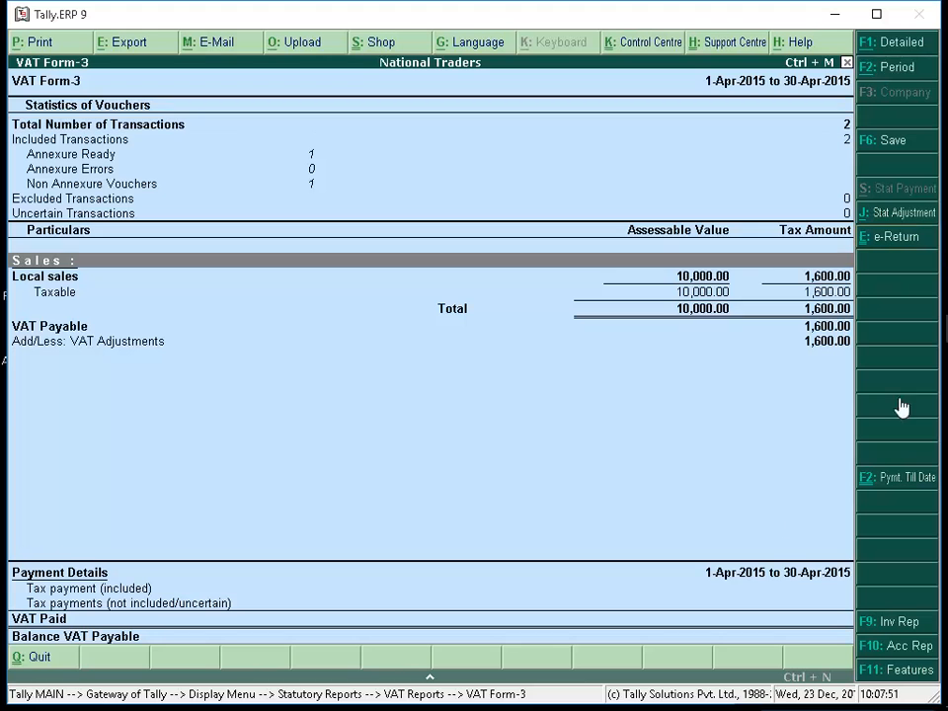
{"action": "left_click", "coordinate": [924, 247]}
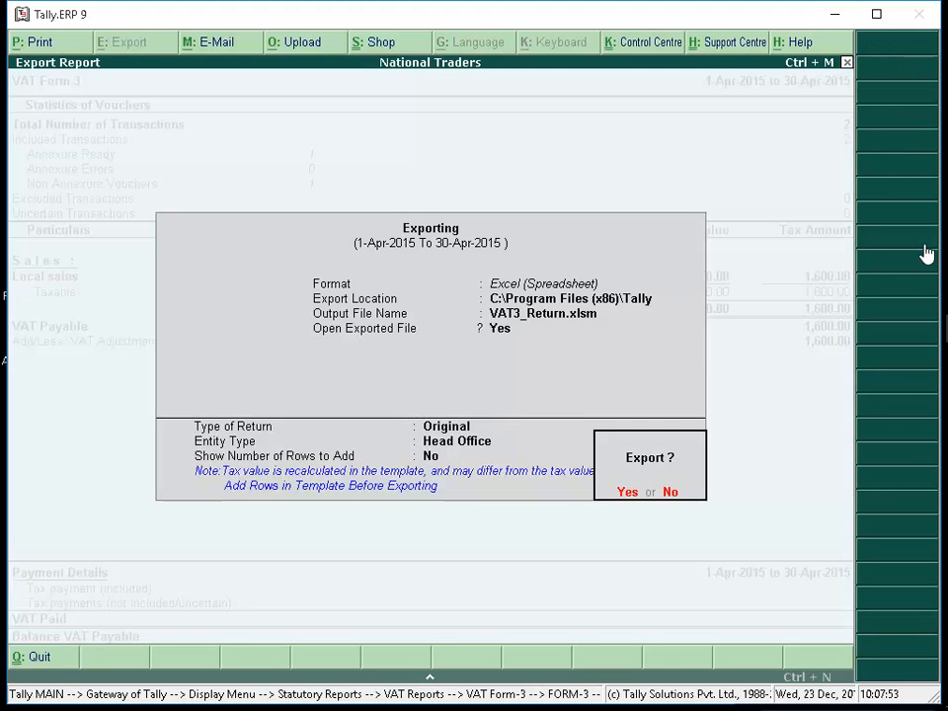
{"action": "left_click", "coordinate": [679, 491]}
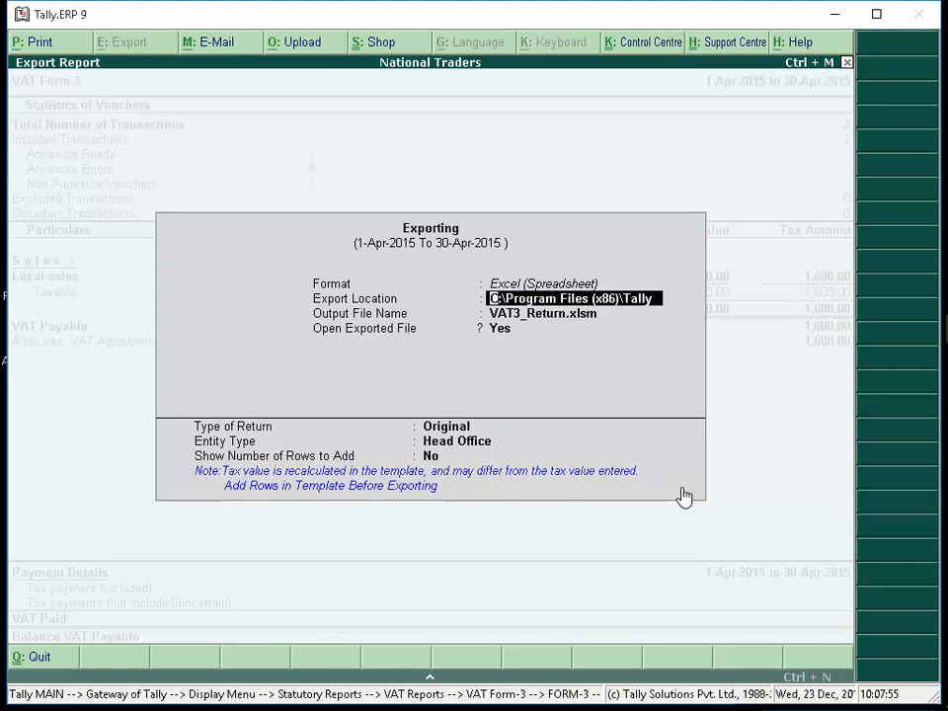
{"action": "left_click", "coordinate": [435, 457]}
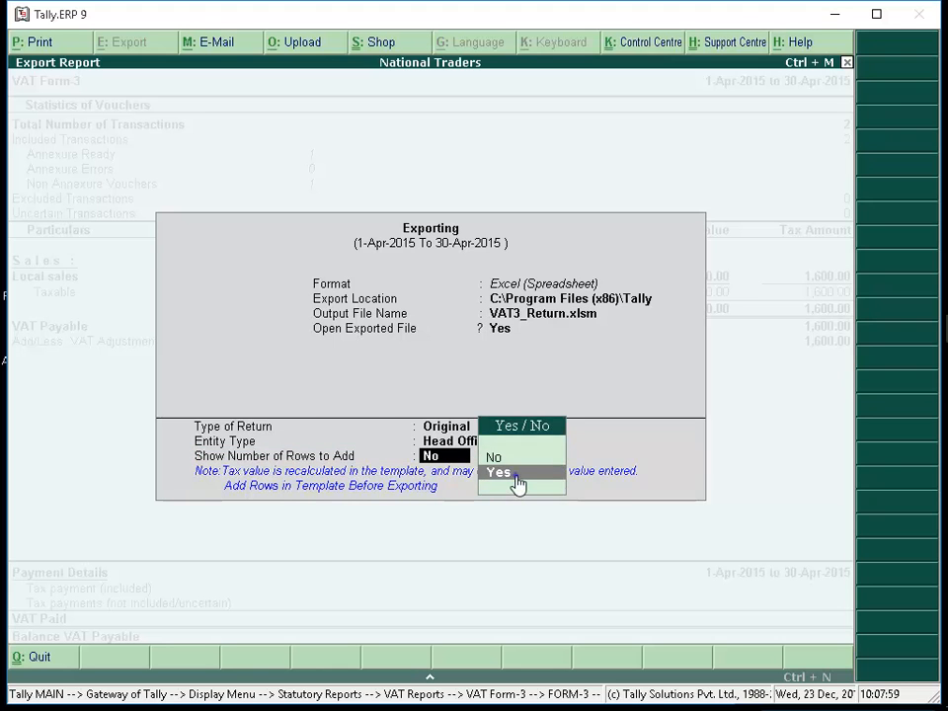
{"action": "left_click", "coordinate": [516, 474]}
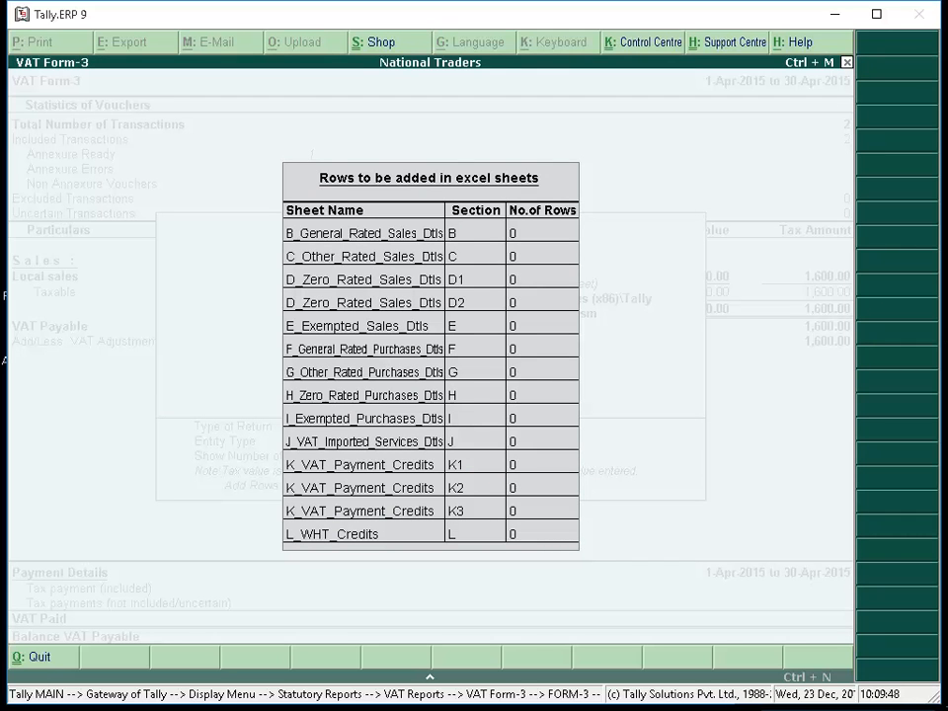
{"action": "key", "text": "Escape"}
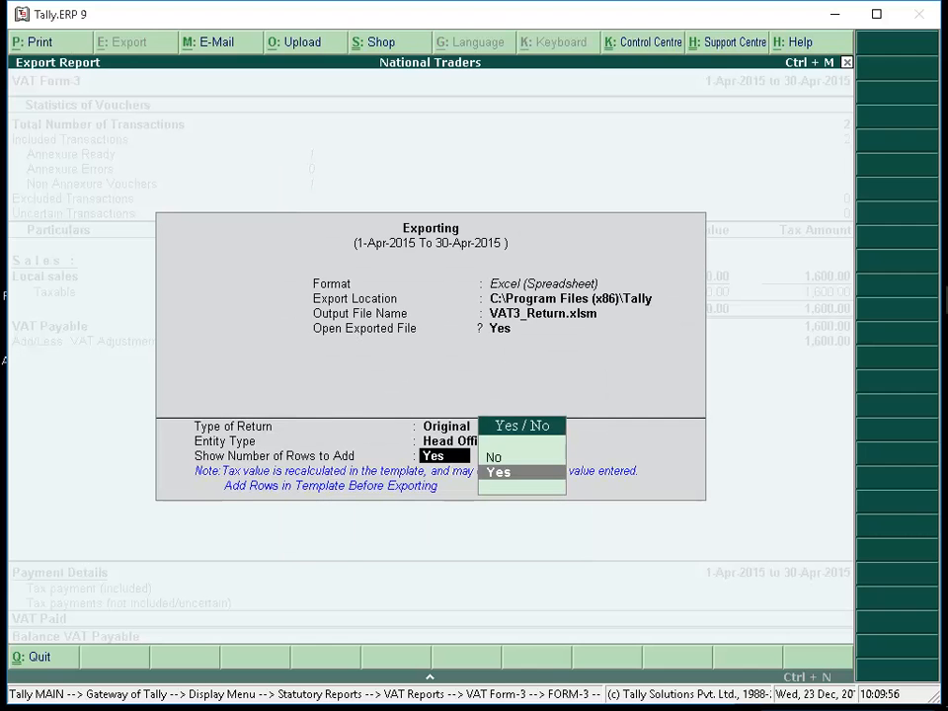
Open the VAT3_Return template in Excel with macros enabled and add 1 row to the B_General_Rated_Sales_Dtls sheet
{"action": "key", "text": "Return"}
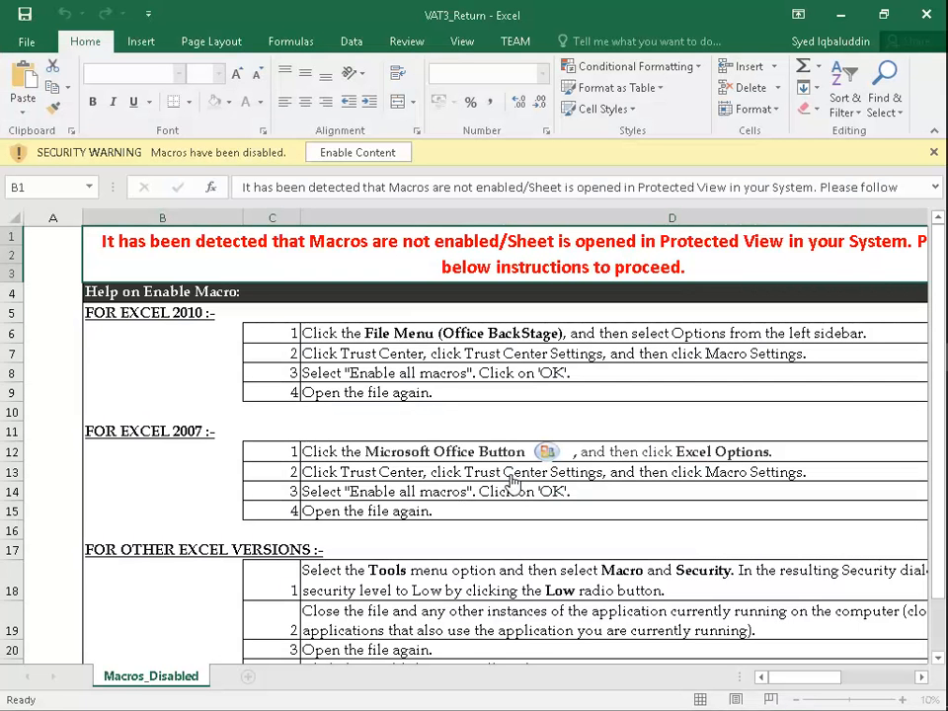
{"action": "left_click", "coordinate": [358, 152]}
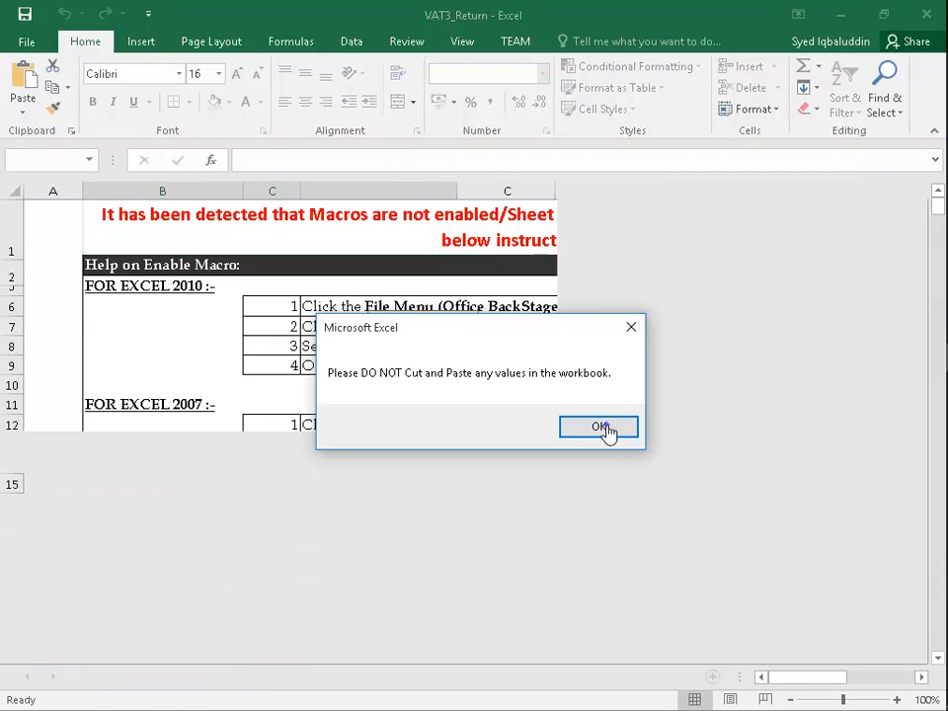
{"action": "left_click", "coordinate": [605, 428]}
{"action": "left_click", "coordinate": [327, 676]}
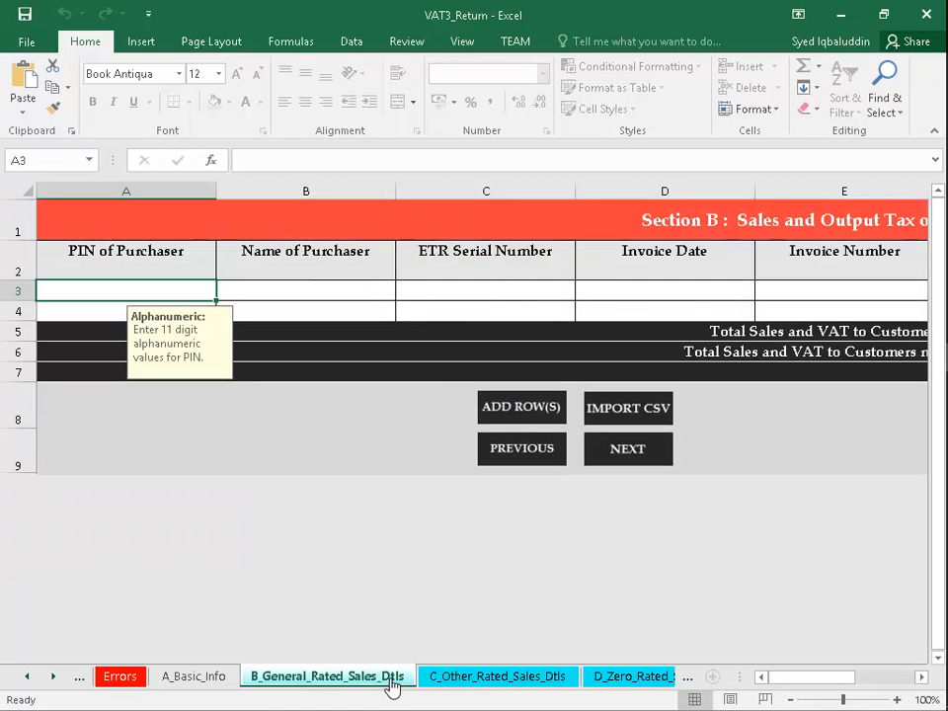
{"action": "left_click", "coordinate": [509, 426]}
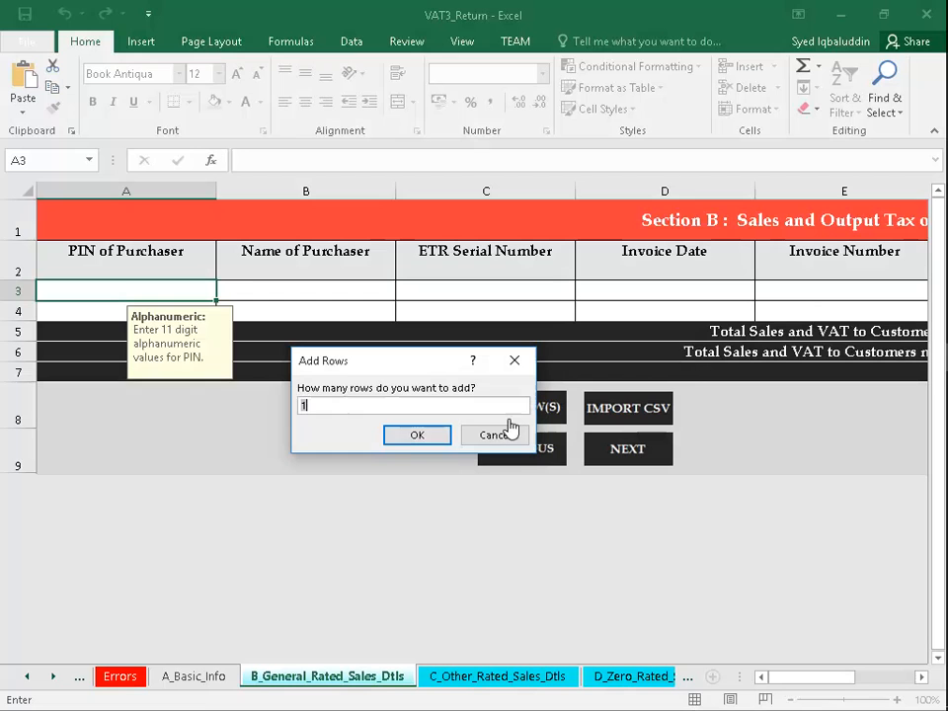
{"action": "left_click", "coordinate": [421, 438]}
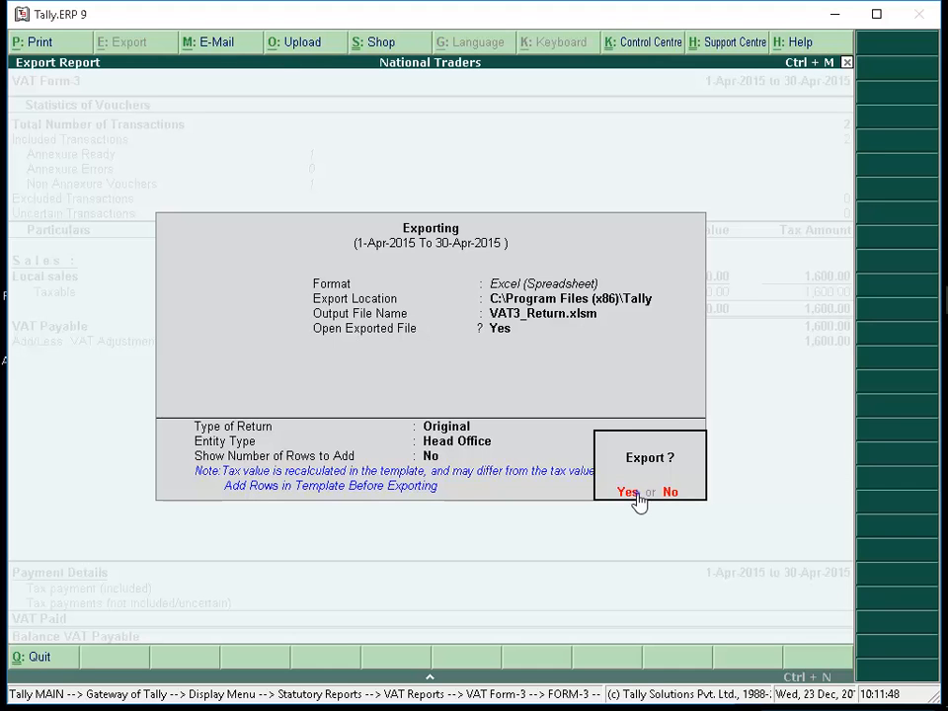
Export the Original Head Office return for April 2015 from Tally.ERP 9 to VAT3_Return.xlsm
{"action": "left_click", "coordinate": [628, 491]}
{"action": "left_click", "coordinate": [620, 434]}
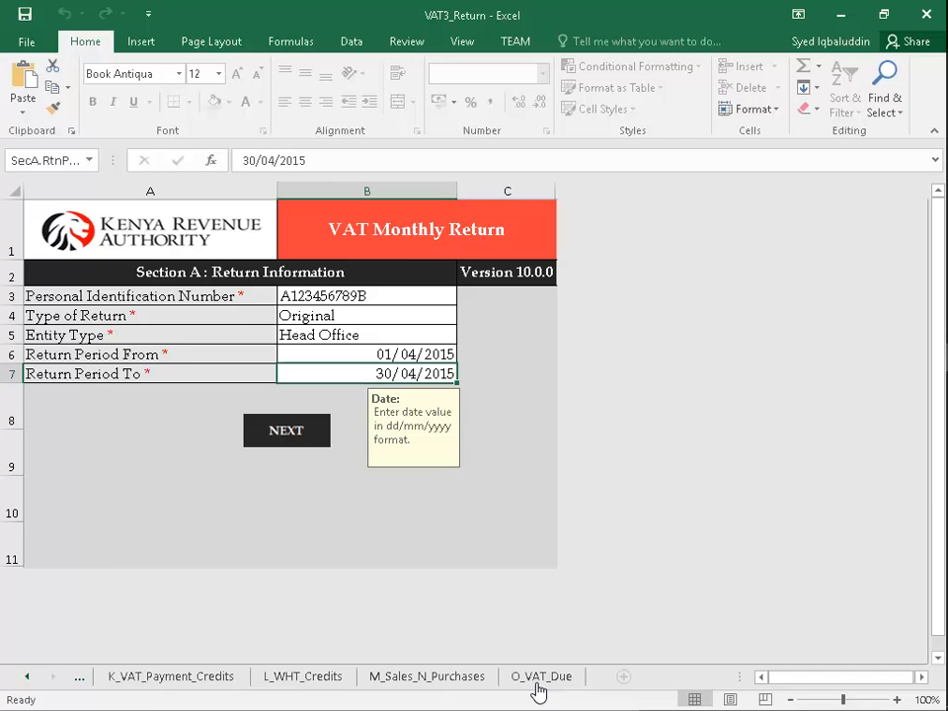
Validate the exported return from the O_VAT_Due sheet and generate its upload file
{"action": "left_click", "coordinate": [538, 678]}
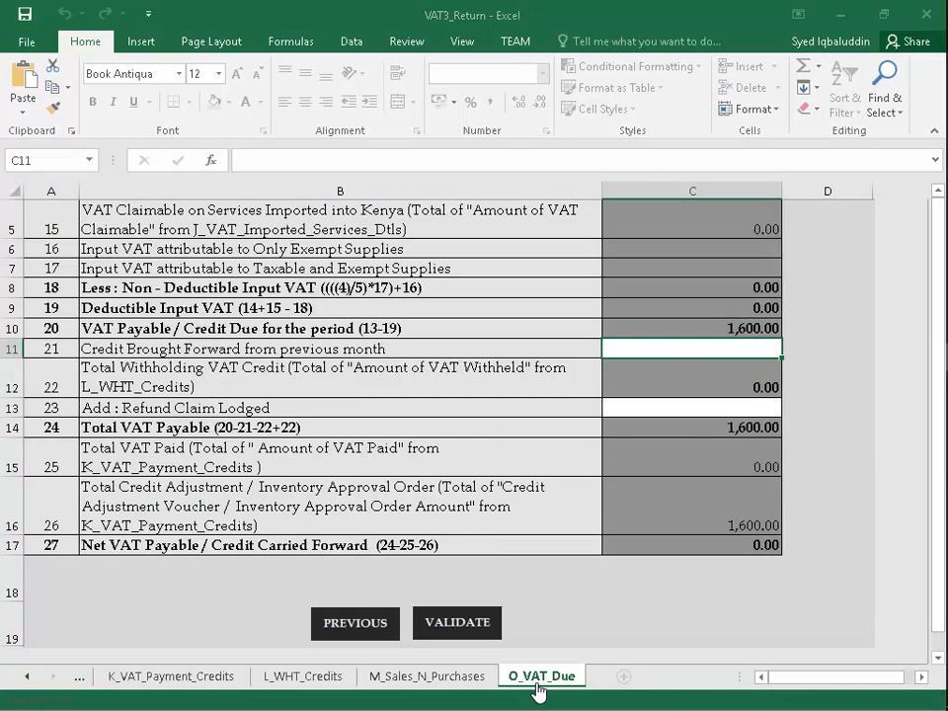
{"action": "left_click", "coordinate": [492, 640]}
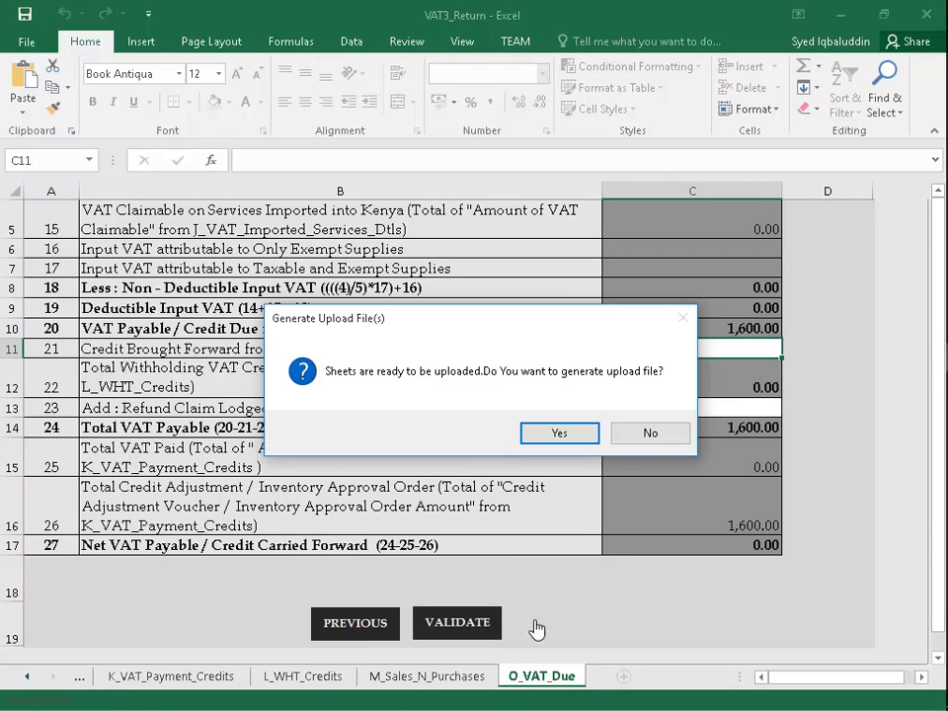
{"action": "left_click", "coordinate": [560, 435]}
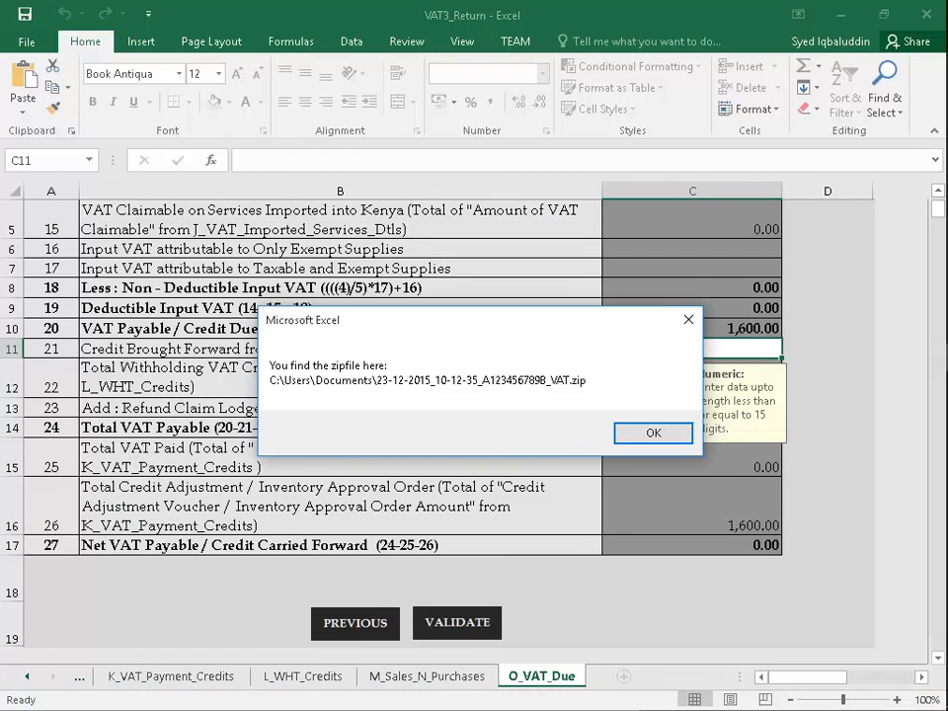